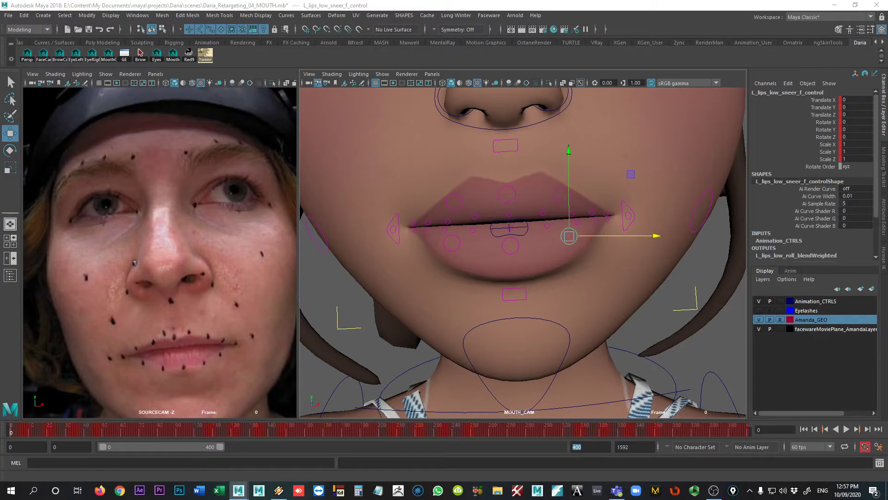
Step: Move the Retargeter panel up over the scene and widen the Face Groups Name column to show full names
drag(844, 243, 627, 117)
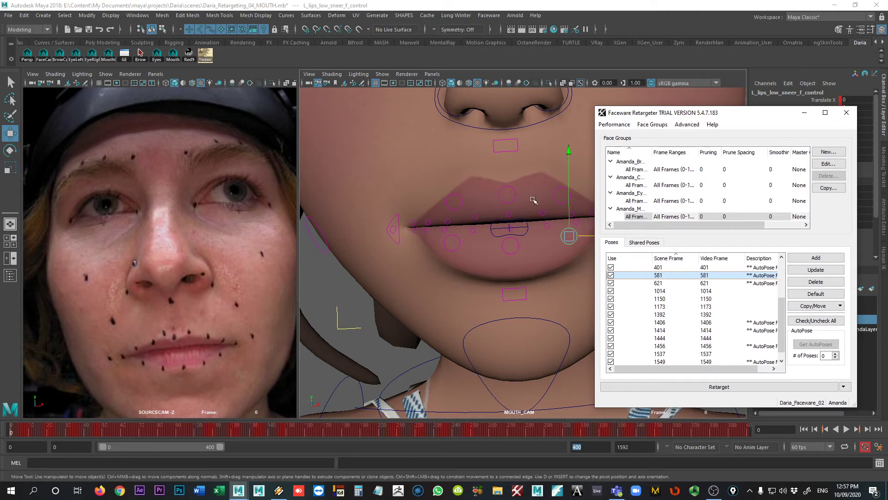
scroll(693, 291, up, 3)
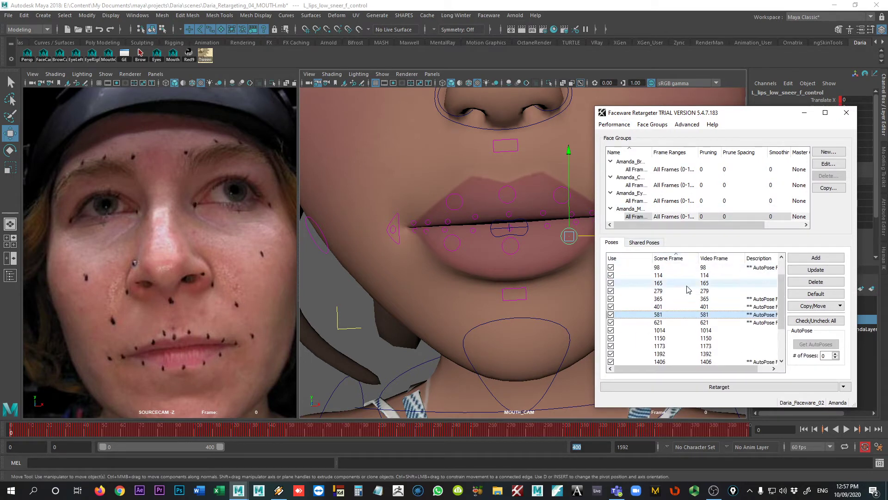
drag(651, 152, 678, 152)
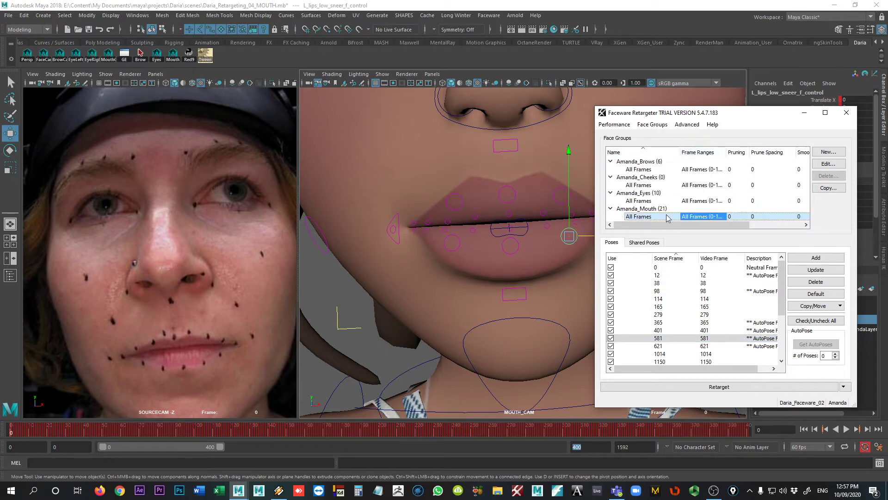
drag(699, 117, 703, 88)
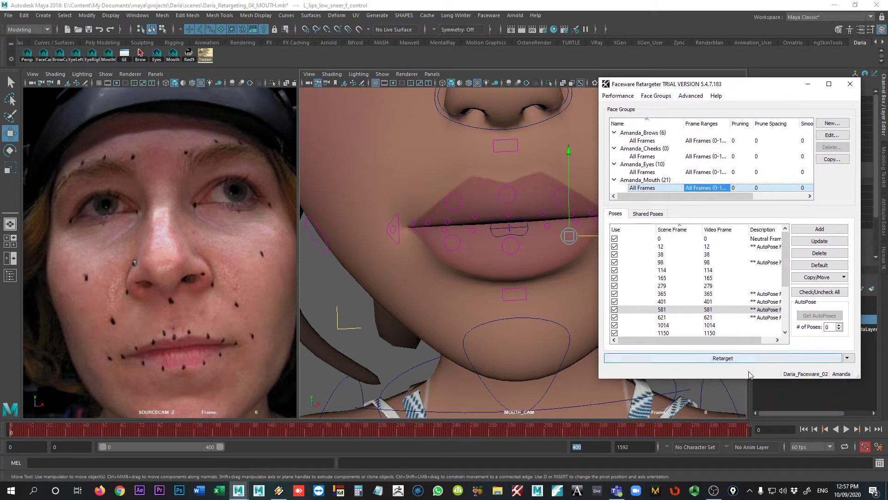
Step: Make the Retargeter panel taller and scroll the Mouth group's pose list, starting at frame 0
drag(747, 377, 748, 427)
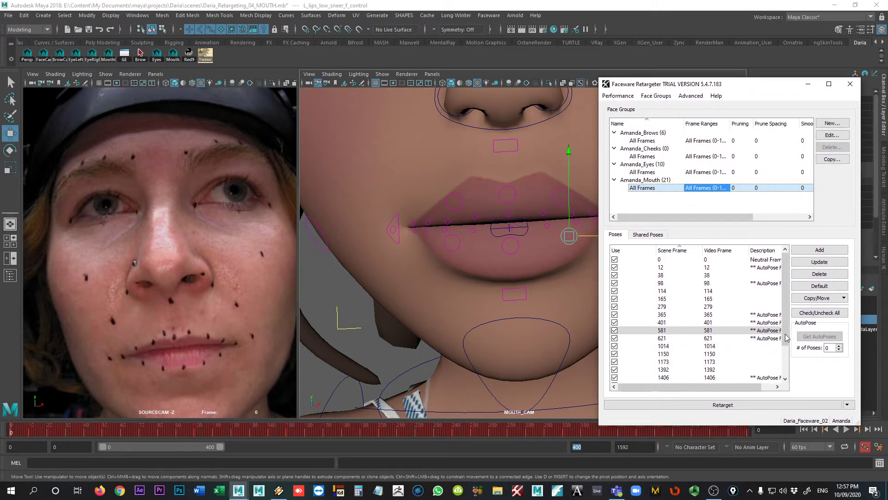
mouse_move(785, 341)
mouse_down()
mouse_move(783, 374)
mouse_move(782, 340)
mouse_up()
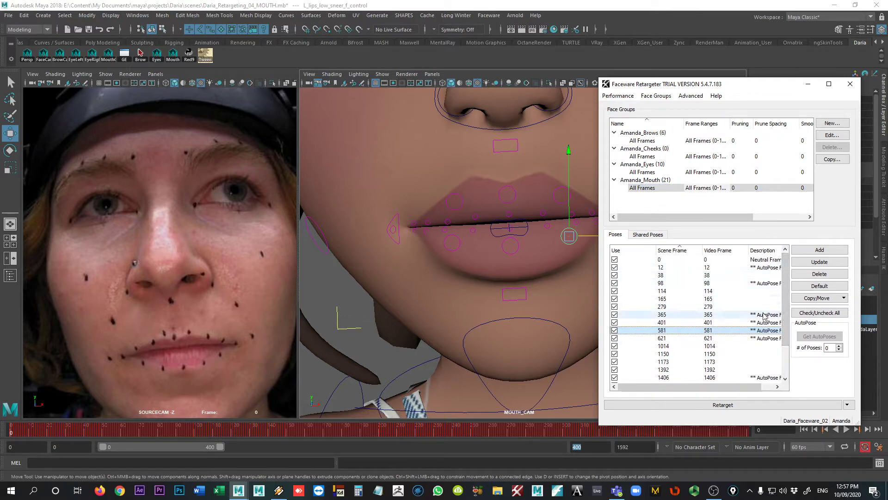
scroll(764, 365, down, 2)
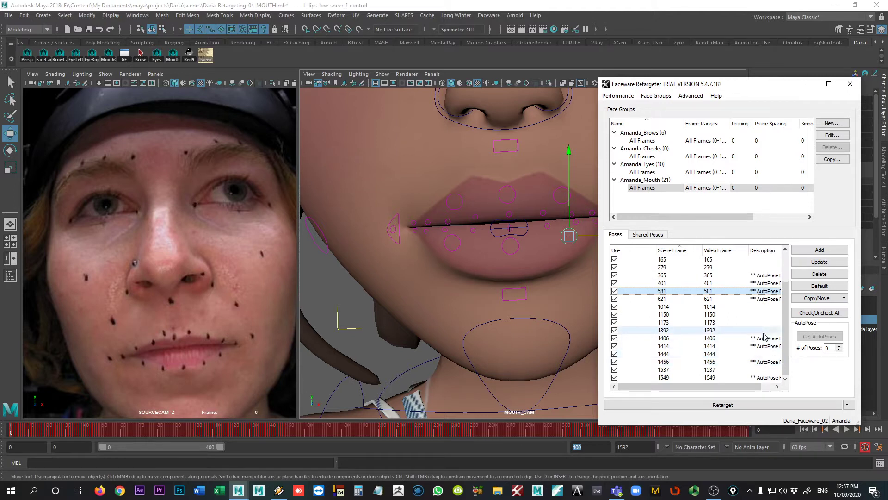
scroll(767, 377, up, 2)
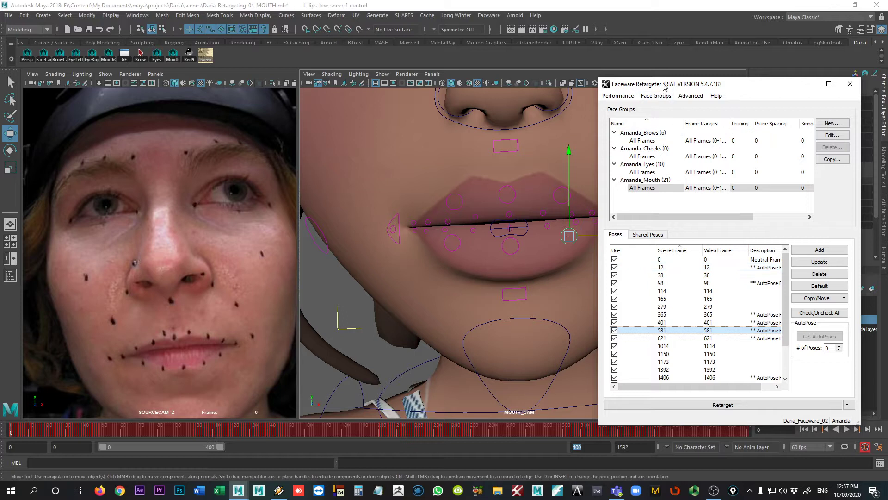
drag(664, 86, 712, 80)
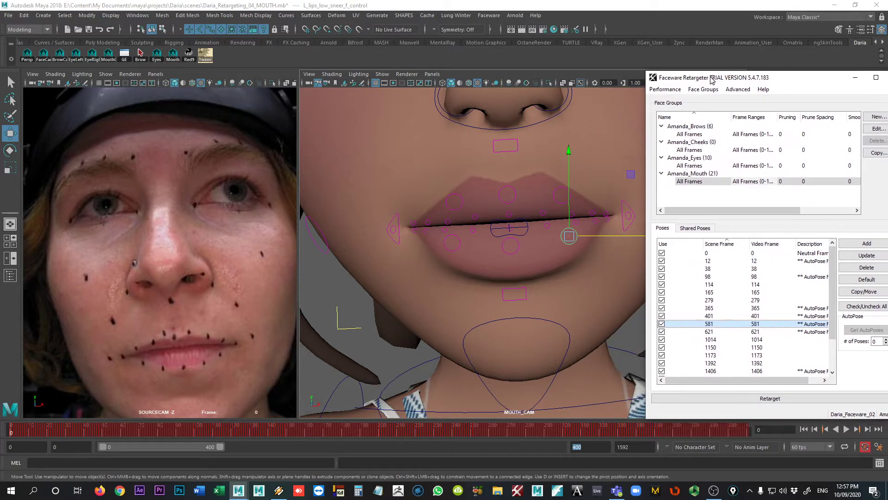
Step: Load pose 38 and nudge M_lips_low_deform_f_control down in Y, then sideways in X
click(718, 261)
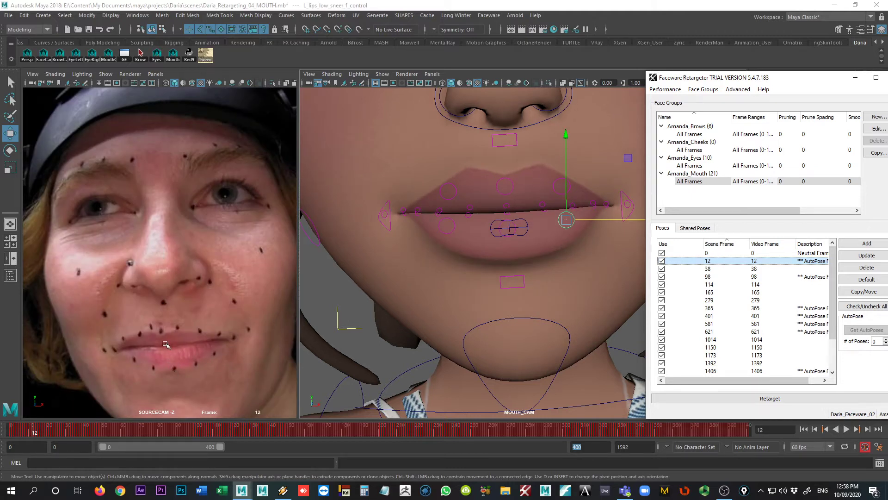
click(726, 269)
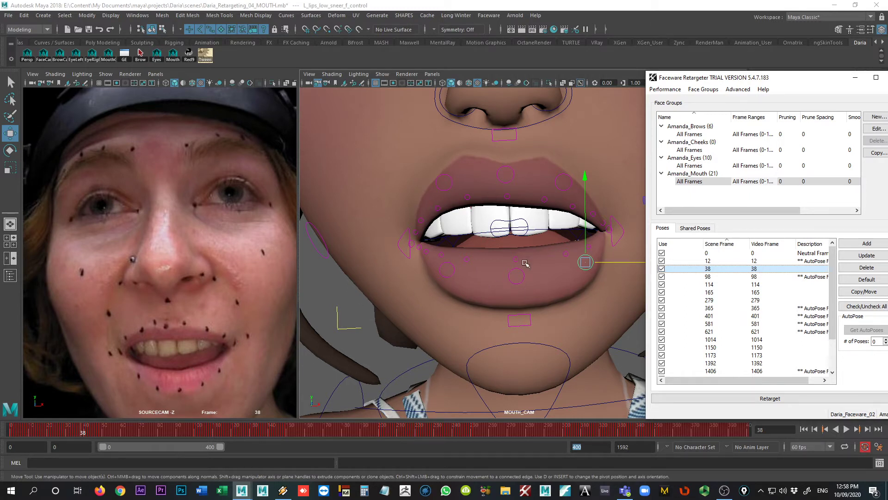
click(513, 260)
drag(516, 254, 517, 253)
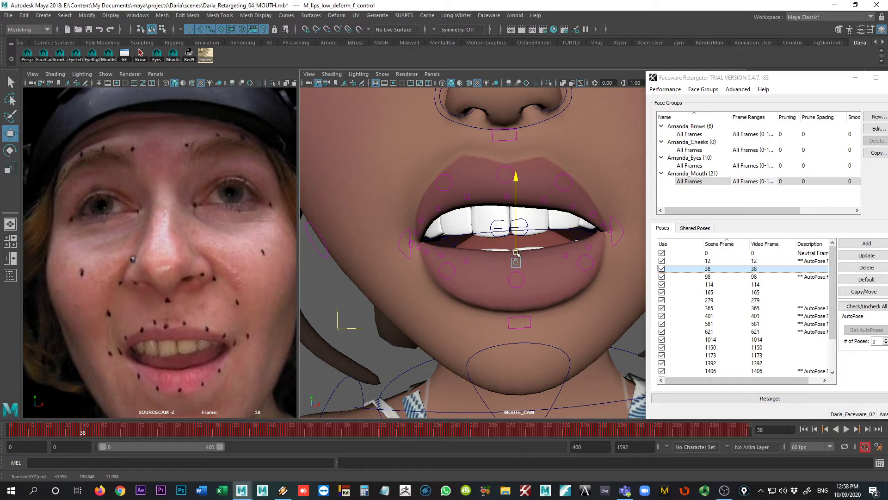
drag(515, 254, 512, 259)
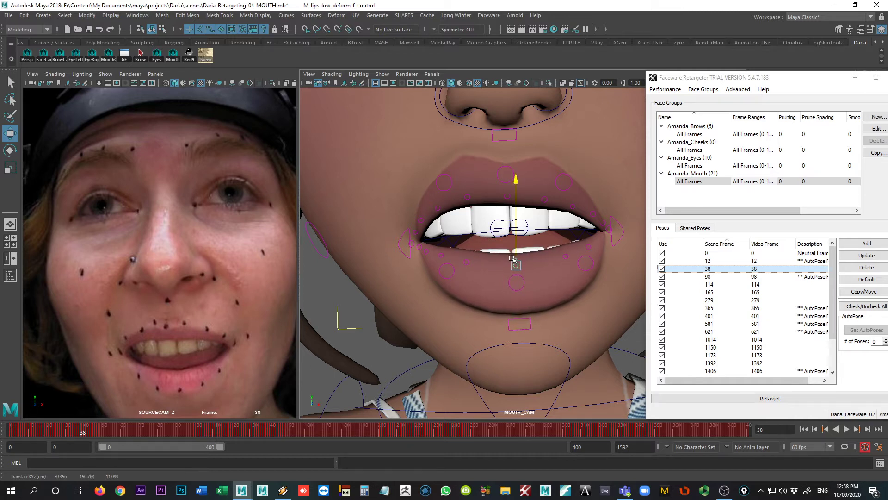
key(x)
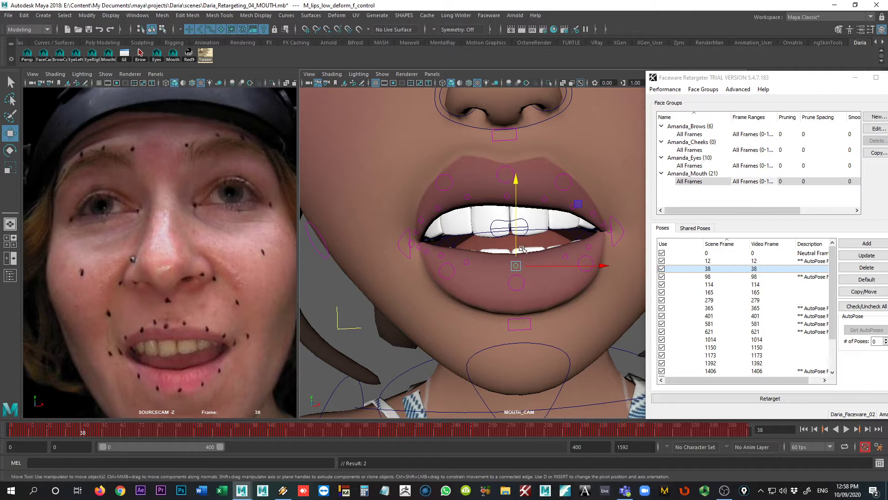
drag(519, 249, 532, 267)
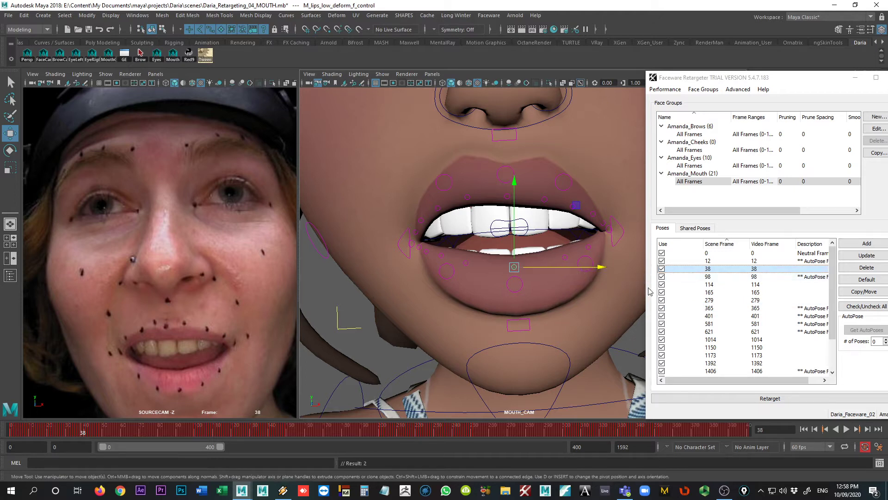
Step: Step through poses 98, 114 and 12 to check the rig against the actor's video
click(745, 277)
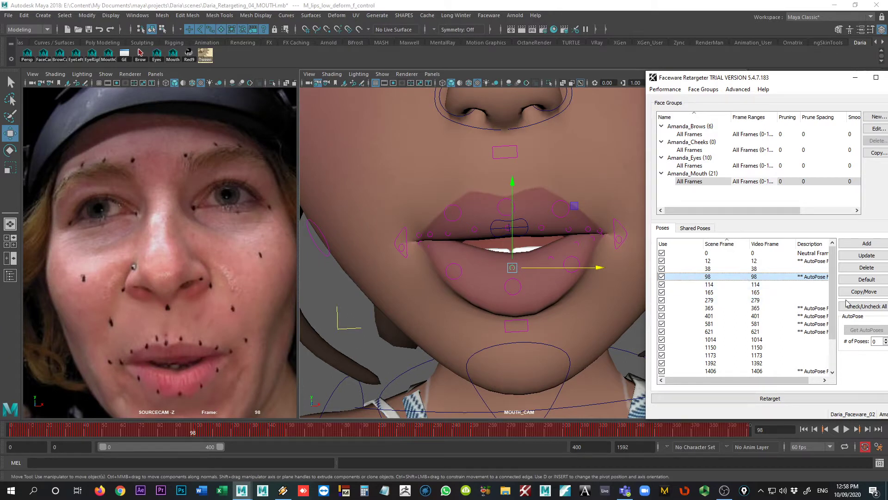
click(753, 285)
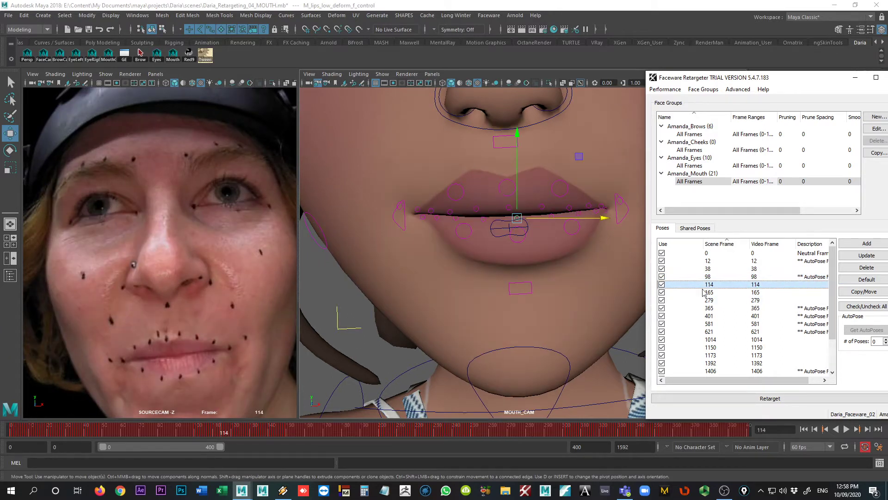
click(735, 262)
click(727, 285)
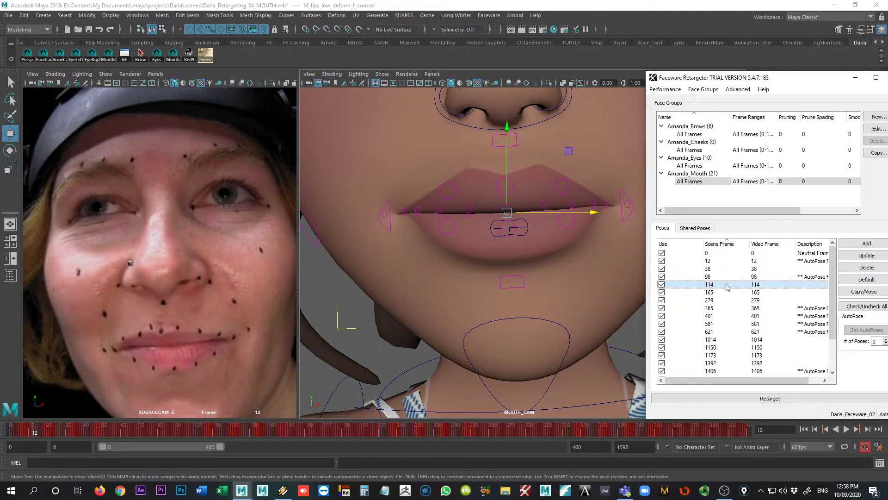
click(724, 262)
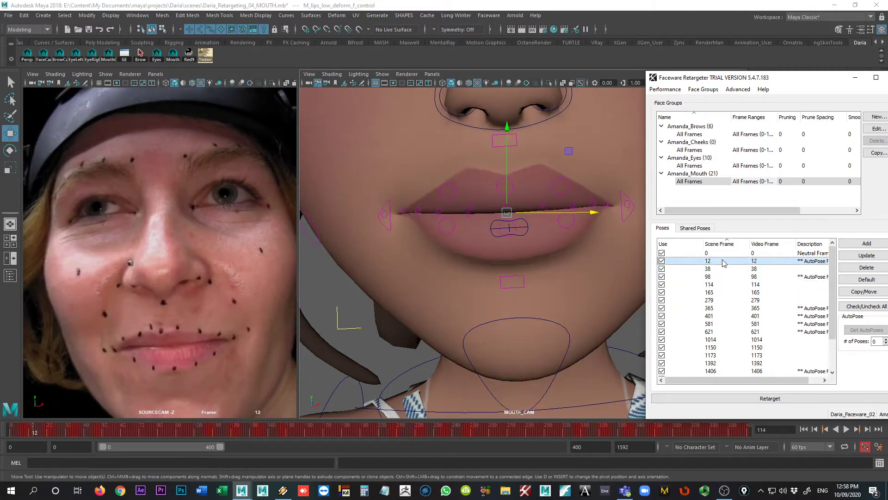
click(719, 287)
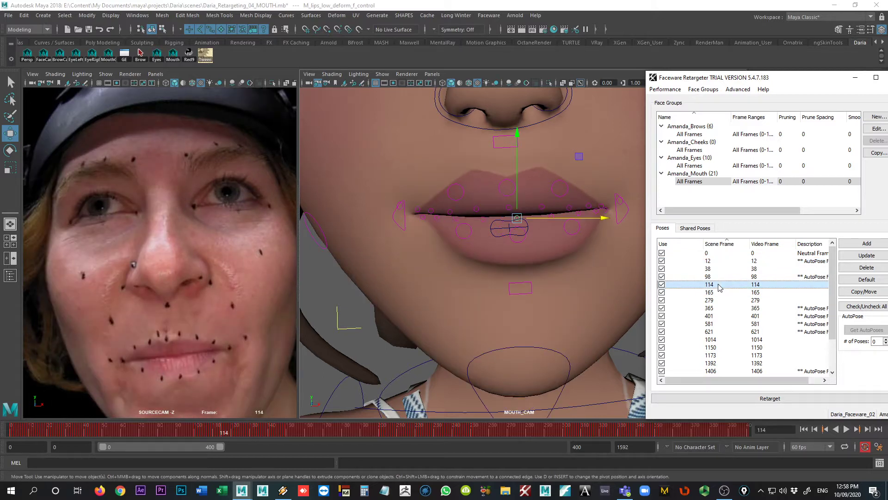
Step: Toggle repeatedly between poses 114 and 12 to compare the mouth shapes, ending on 12
scroll(202, 351, up, 3)
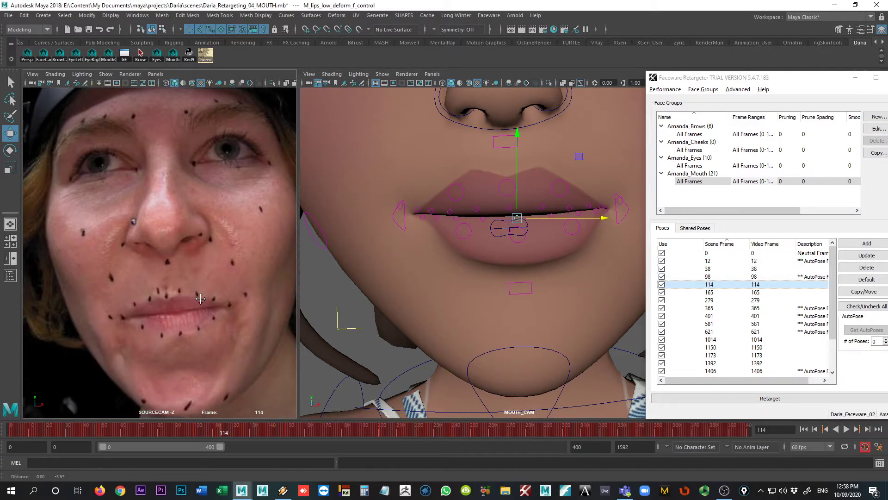
click(708, 261)
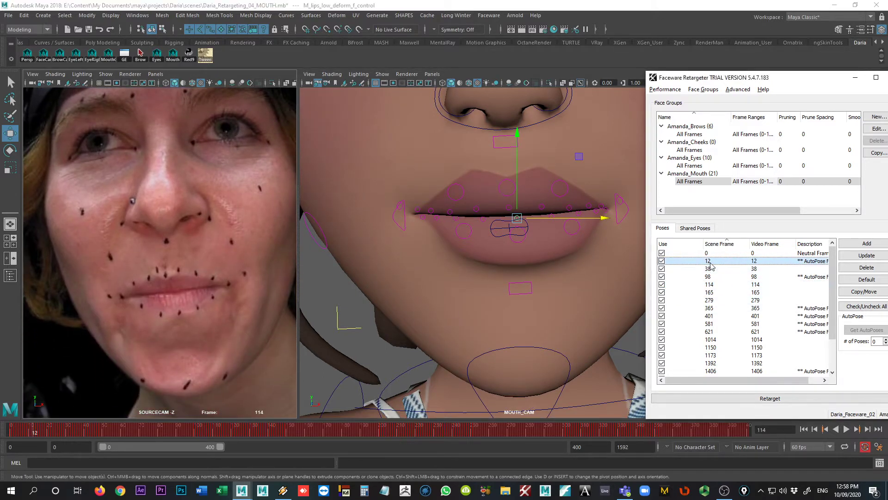
click(719, 285)
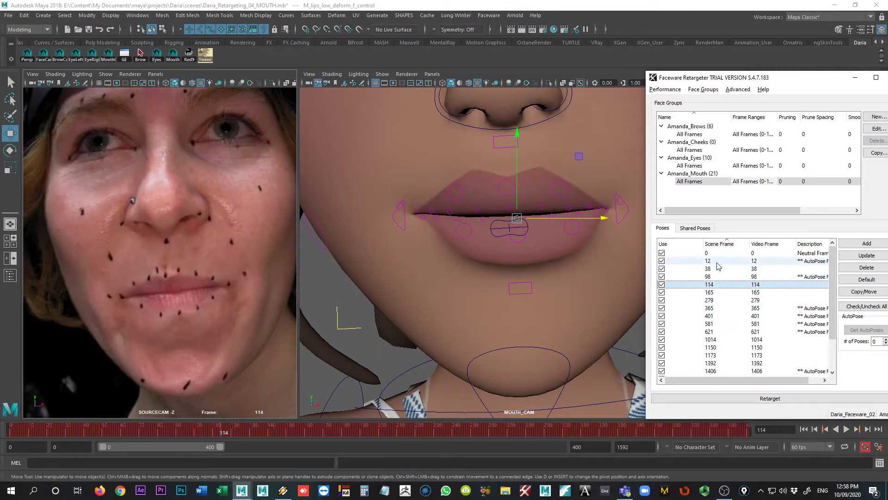
click(718, 262)
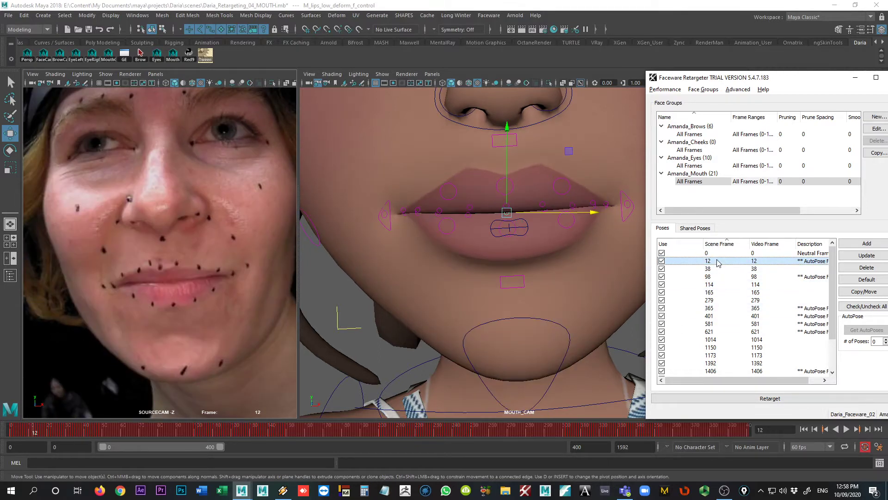
click(712, 285)
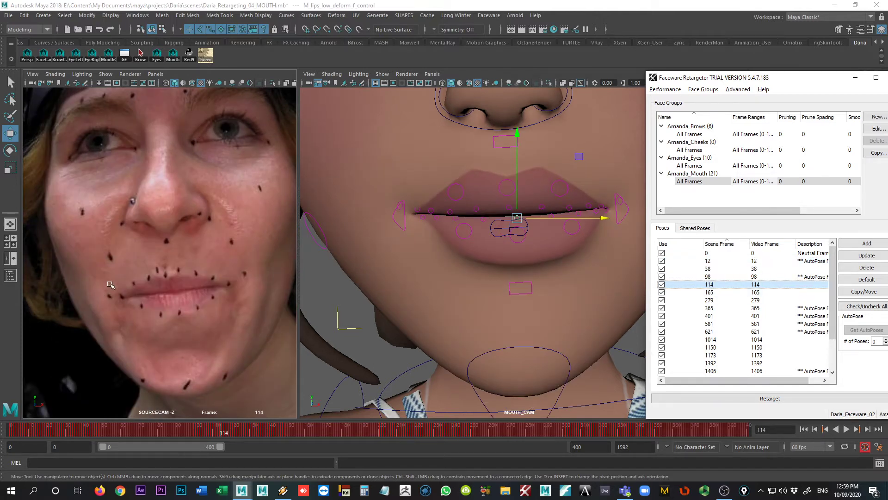
click(724, 262)
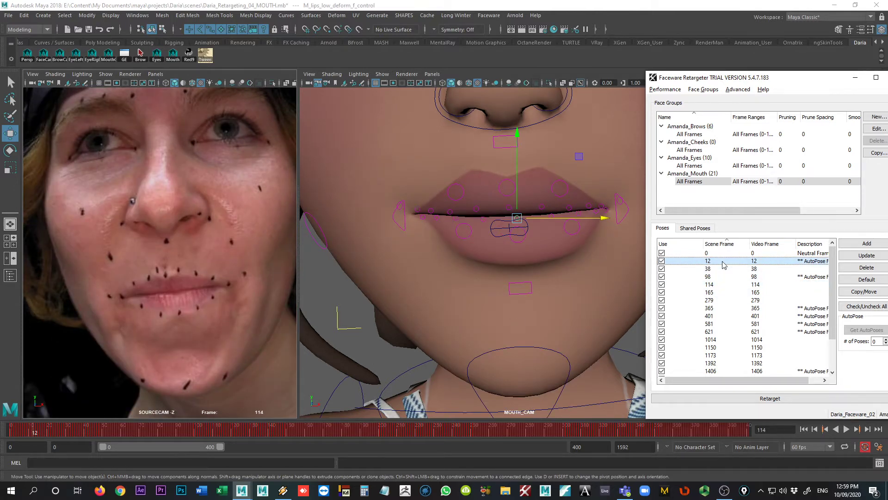
click(727, 286)
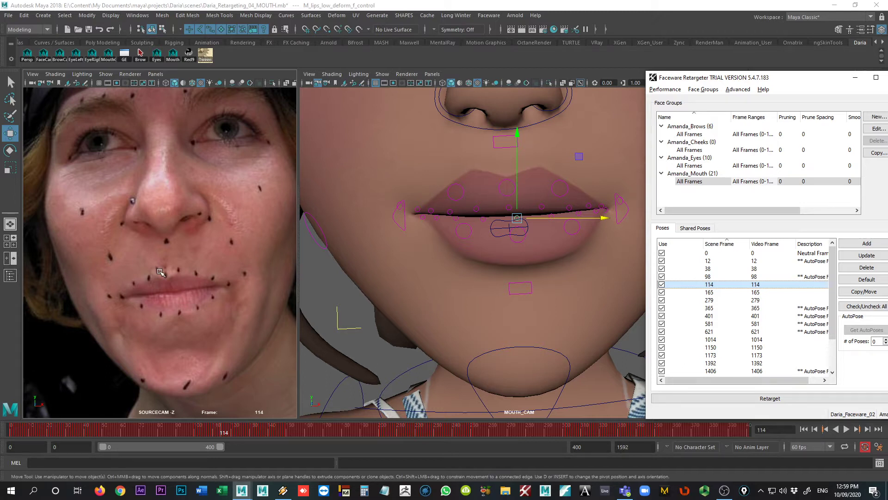
click(744, 262)
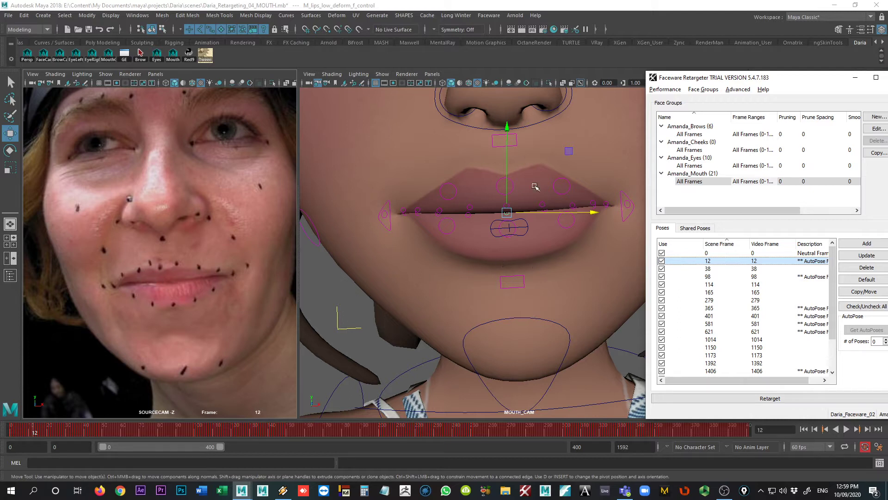
Step: On pose 114, pull the lower lip down with M_lips_low_base_f_control to match the actor
click(725, 286)
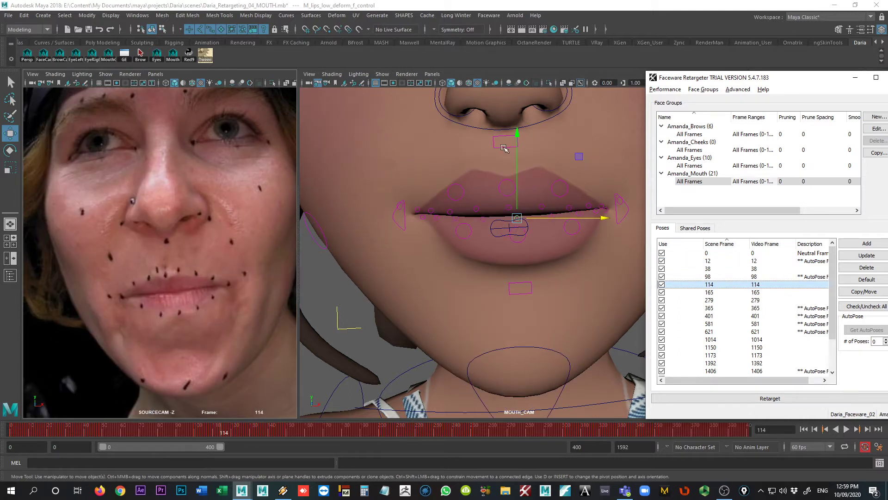
click(503, 145)
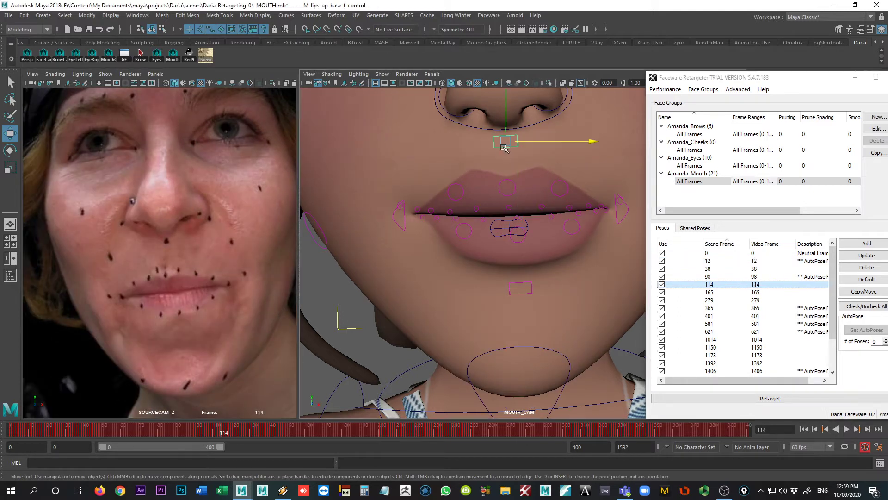
click(406, 224)
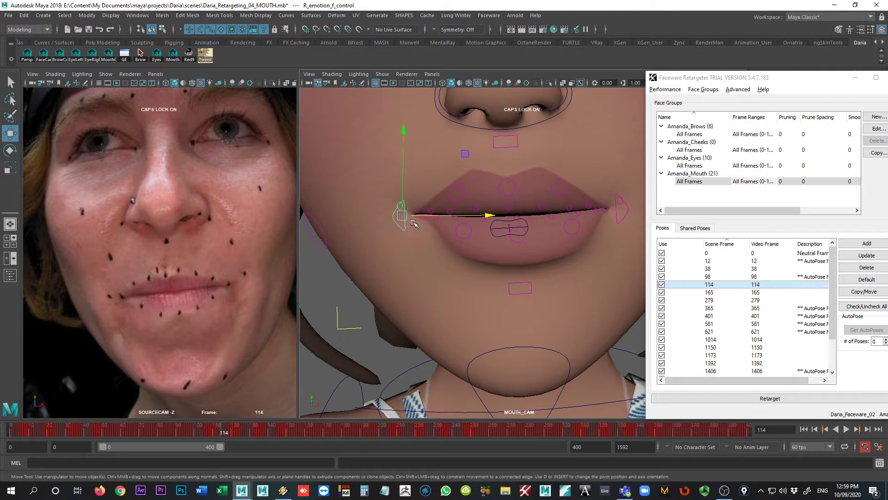
click(514, 147)
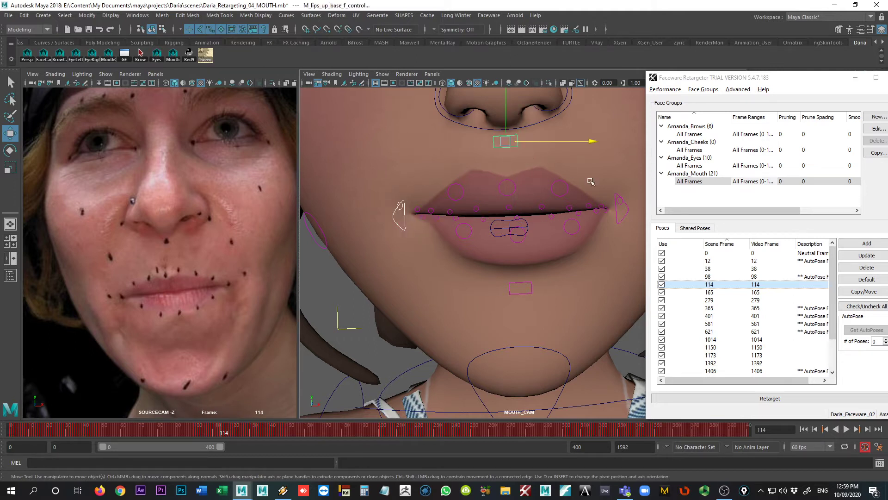
click(615, 198)
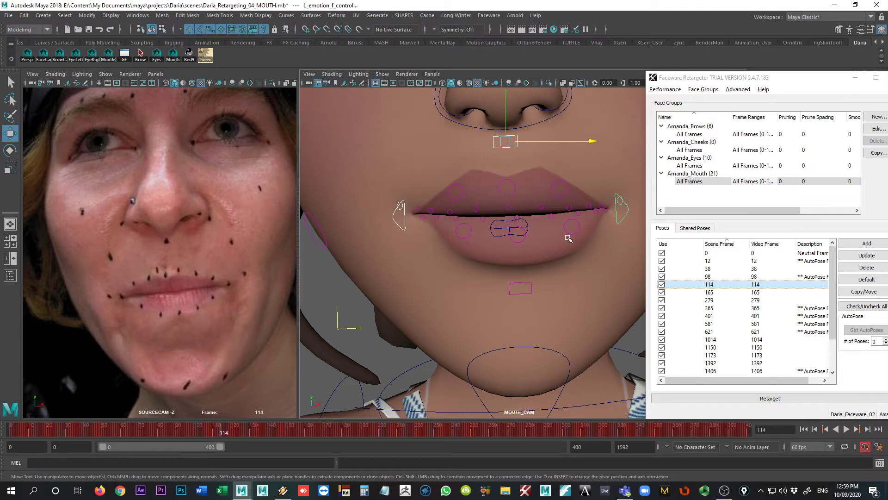
click(517, 283)
drag(522, 246, 526, 252)
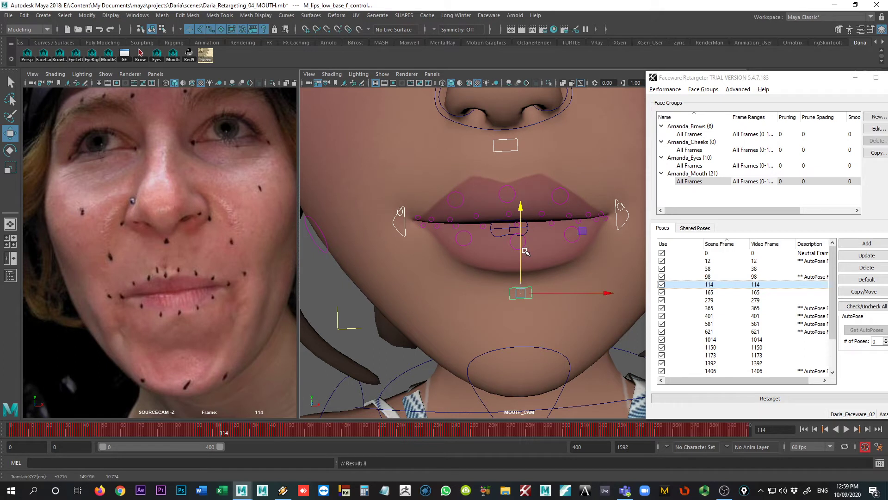
Step: Compare pose 114 against pose 12, then load pose 165
click(727, 261)
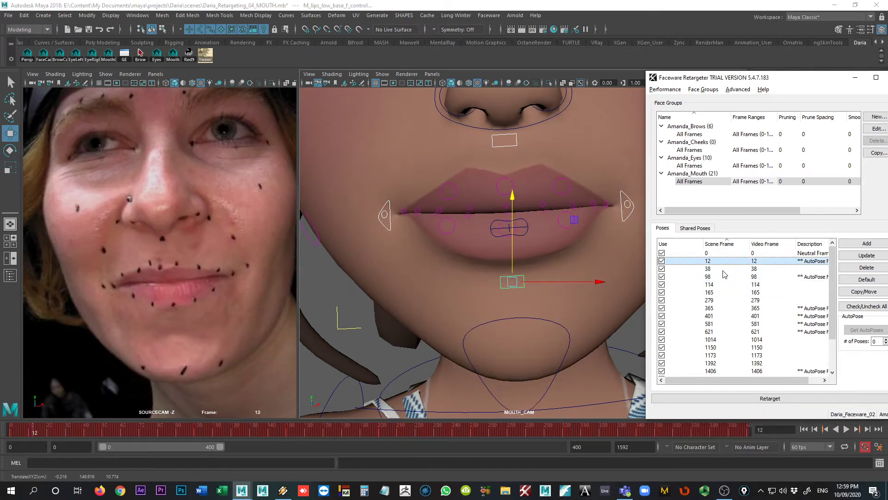
click(722, 285)
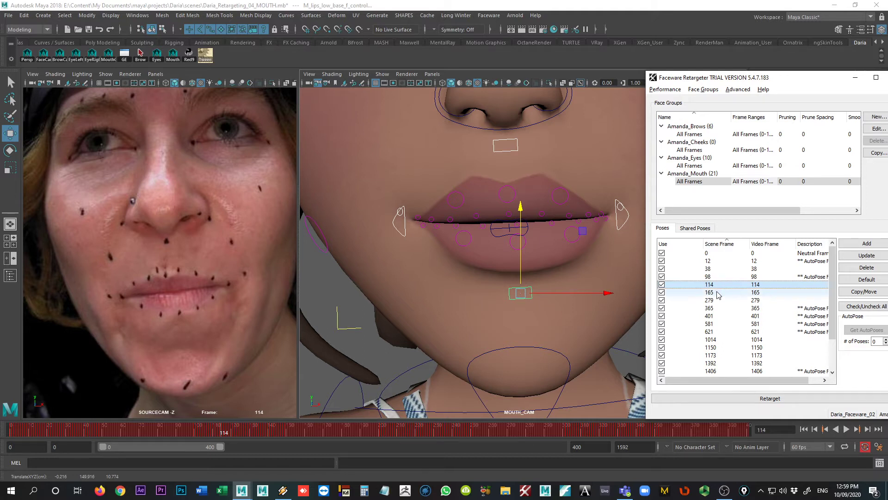
click(719, 293)
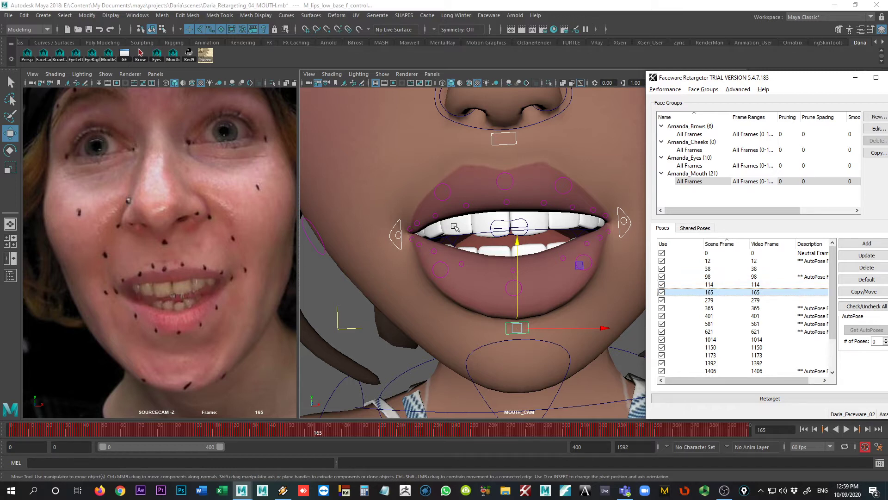
Step: Raise both mouth corners for the frame 165 smile
click(390, 232)
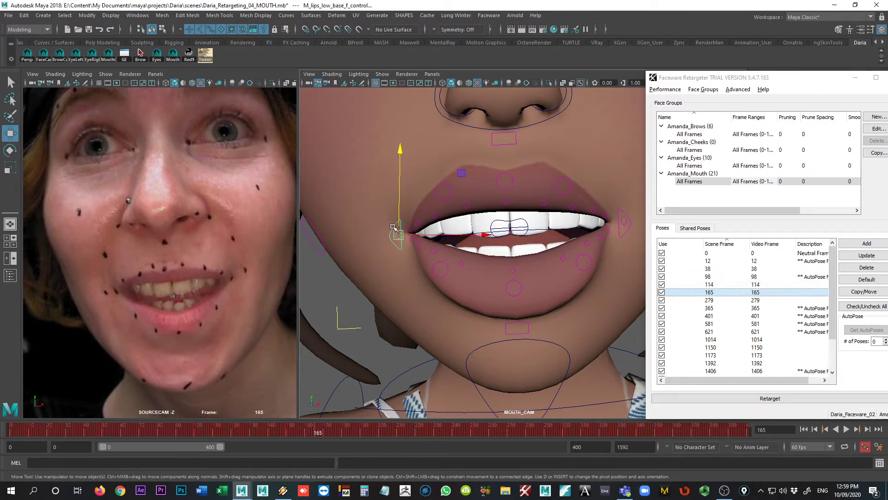
drag(402, 219, 406, 211)
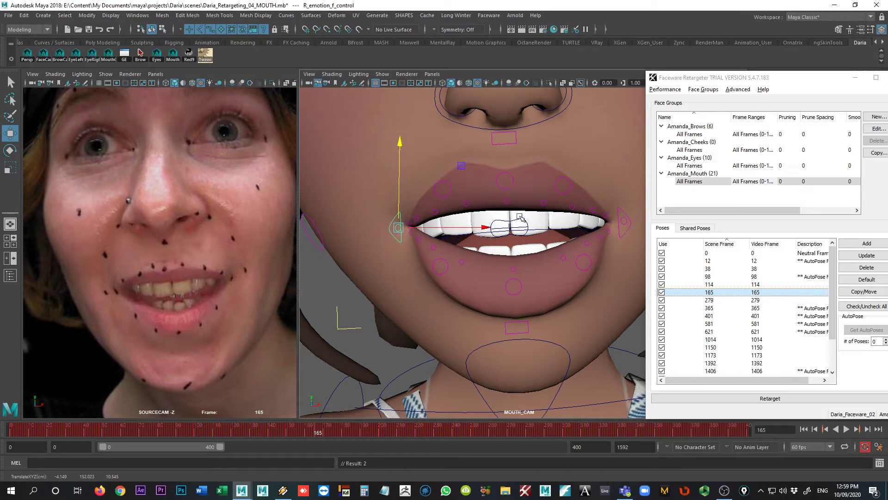
click(623, 233)
drag(623, 212, 623, 202)
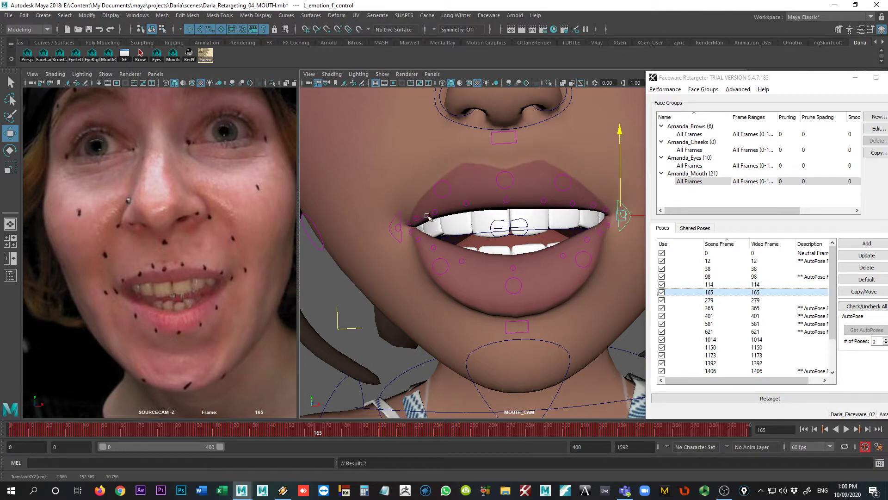
Step: Adjust the upper lip centre height and raise part of the upper lip
click(510, 191)
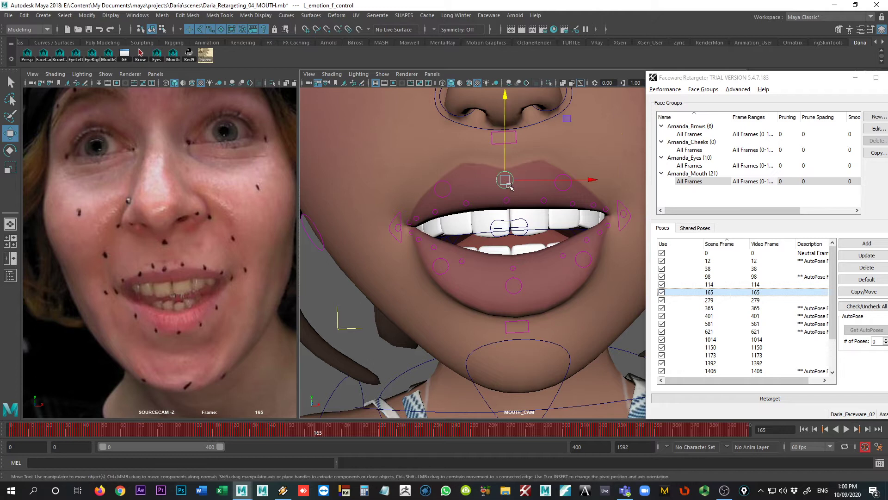
drag(507, 162, 507, 163)
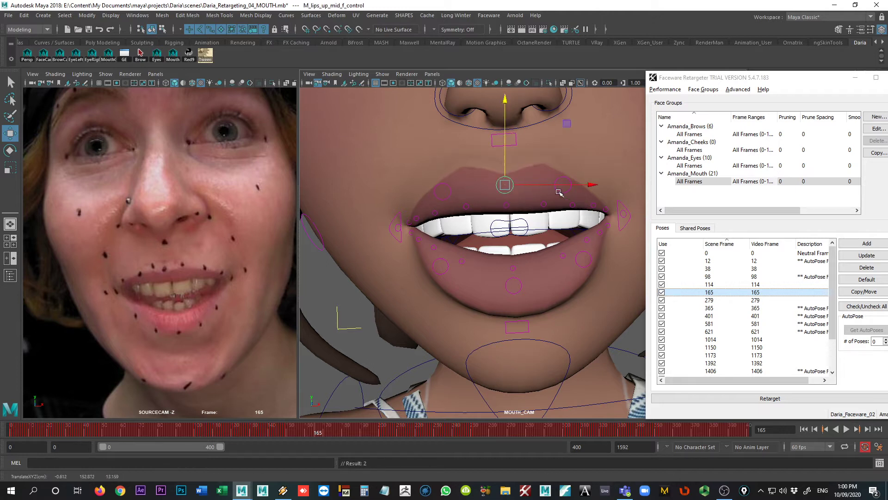
click(592, 208)
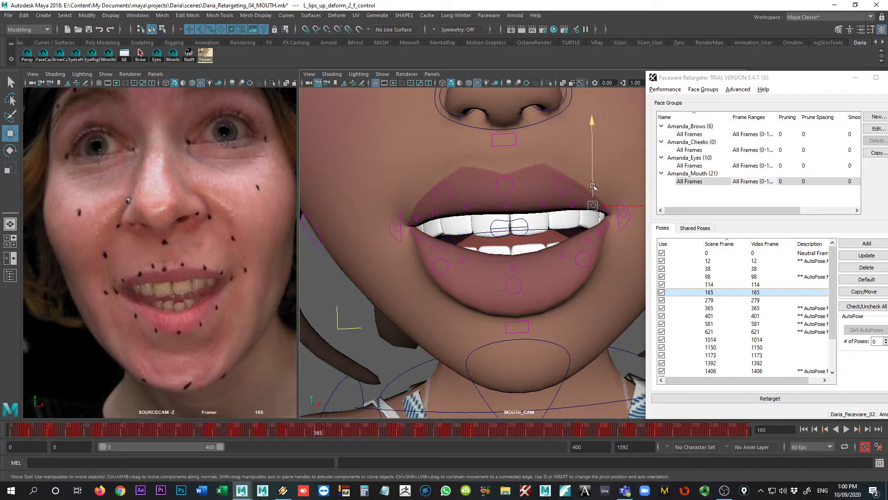
click(435, 215)
drag(440, 197, 440, 197)
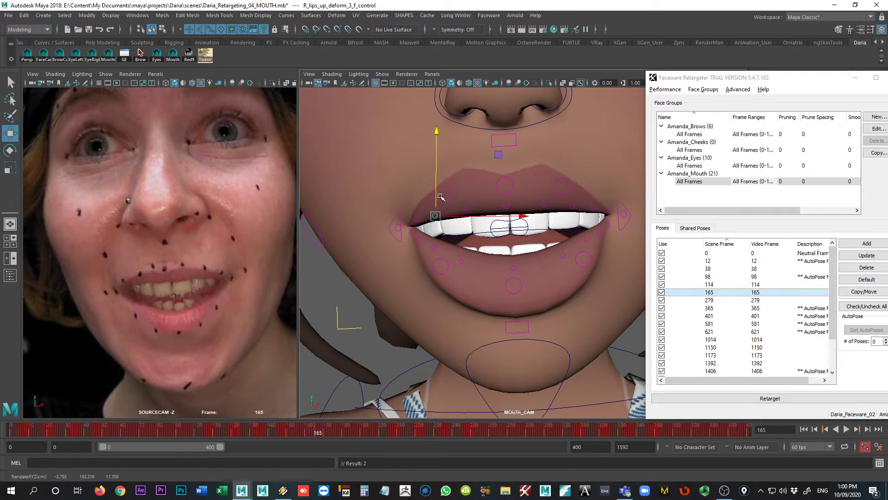
Step: Nudge a lip corner slightly down, then load pose 279
click(410, 219)
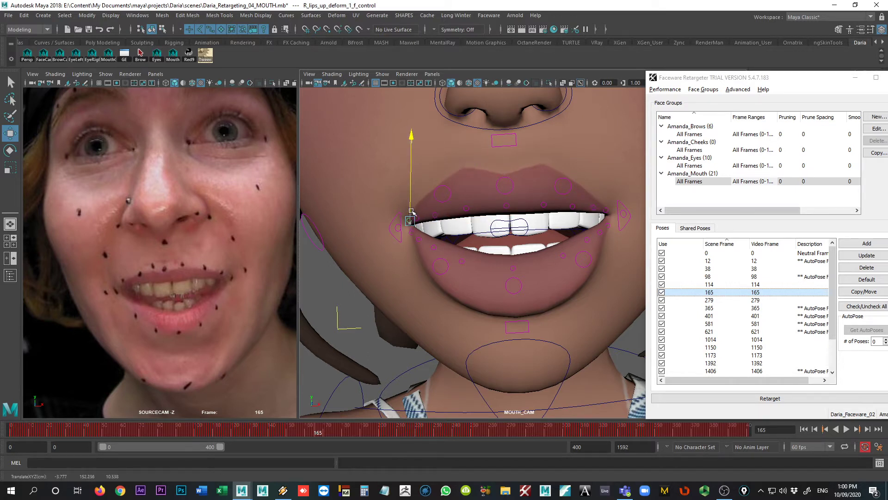
click(400, 213)
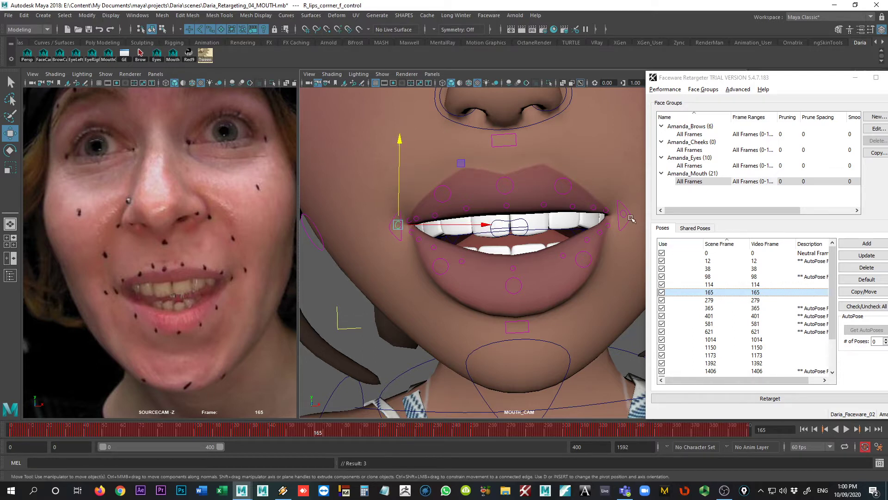
click(624, 203)
drag(624, 203, 625, 204)
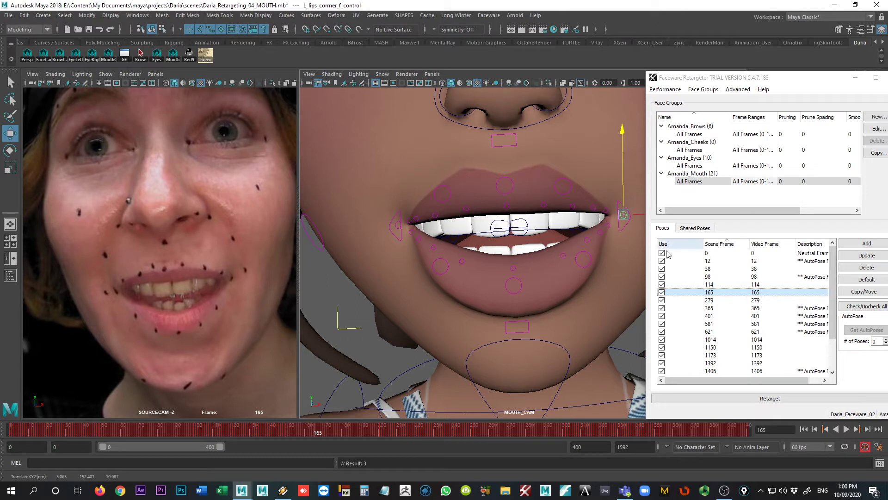
click(711, 299)
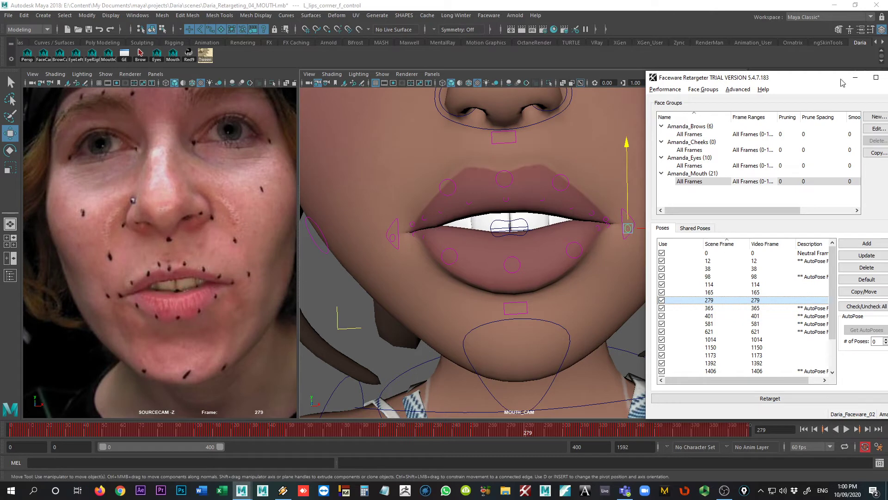
Step: Reposition the Retargeter window to check channels, then try a jaw rotation and undo it
drag(800, 84, 801, 195)
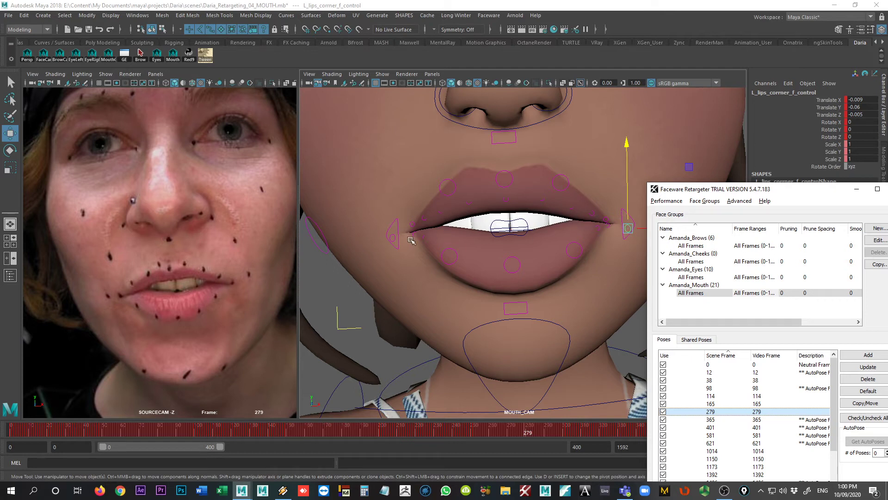
click(400, 225)
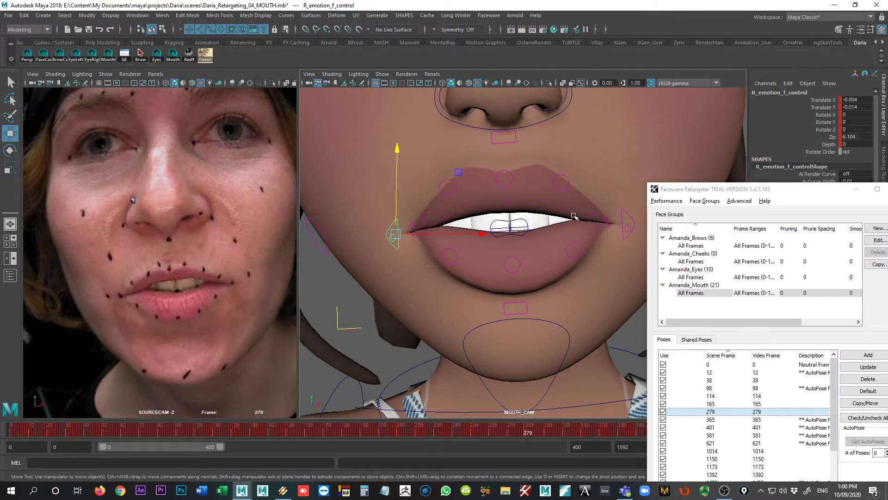
drag(710, 194, 691, 131)
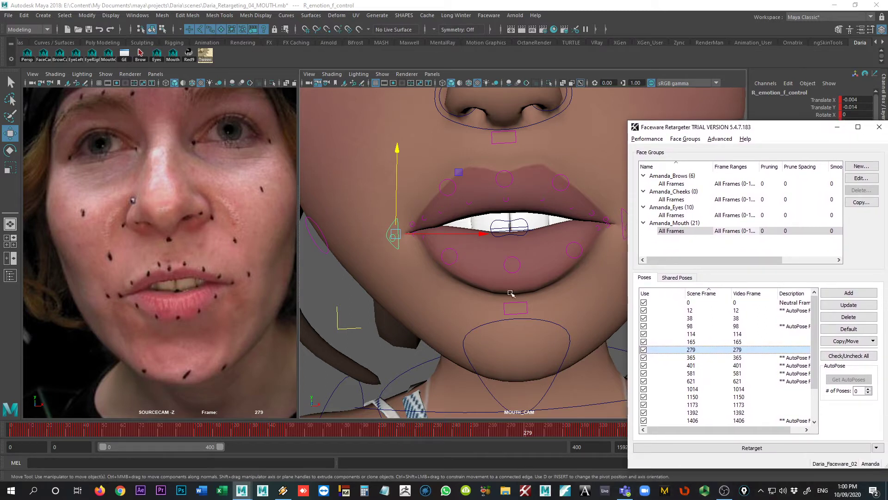
click(524, 320)
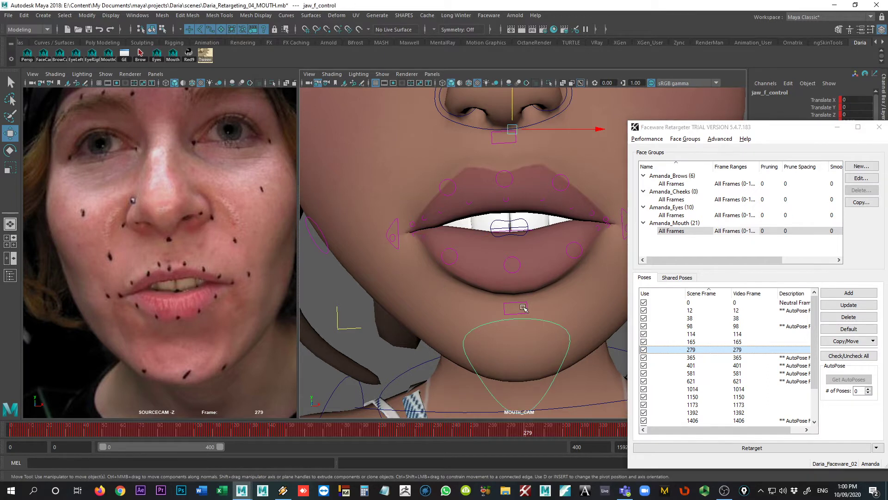
key(e)
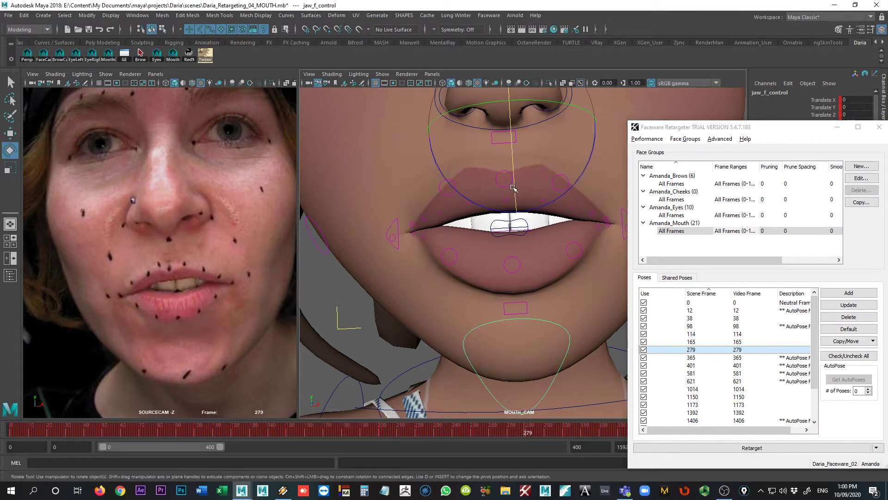
drag(515, 188, 518, 187)
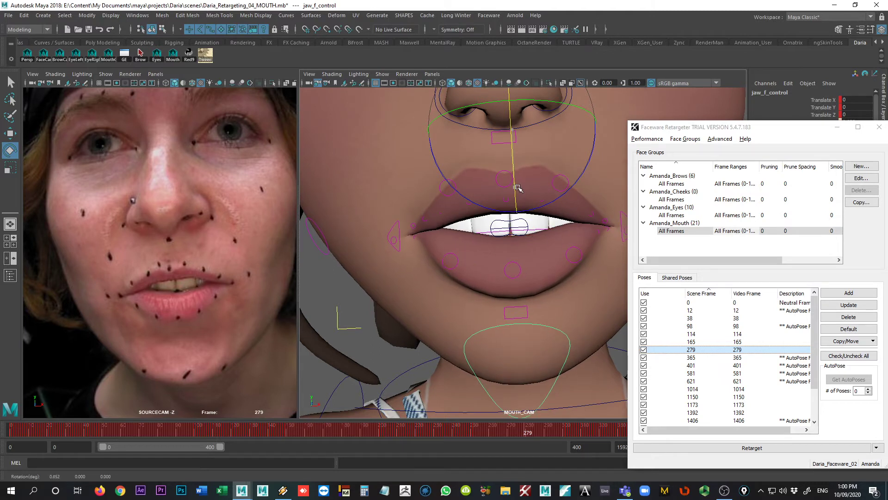
key(ctrl+z)
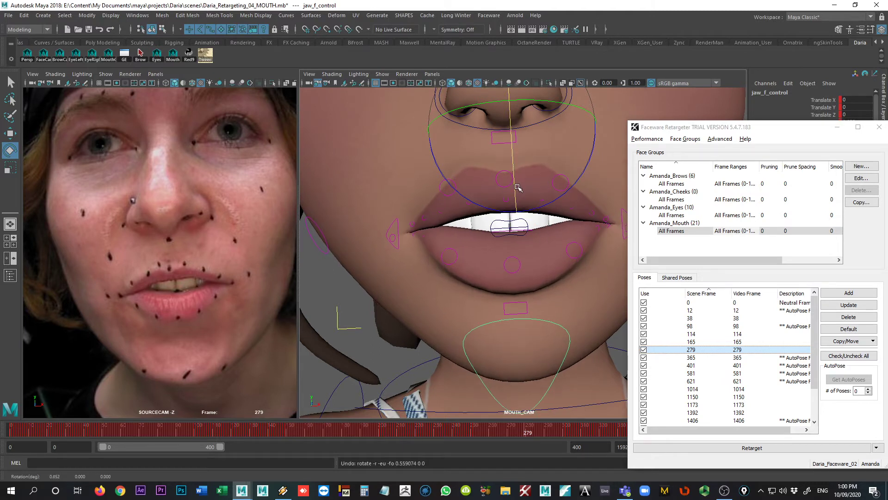
Step: Lower M_lips_low_mid_f_control on pose 279, then load pose 365
click(509, 229)
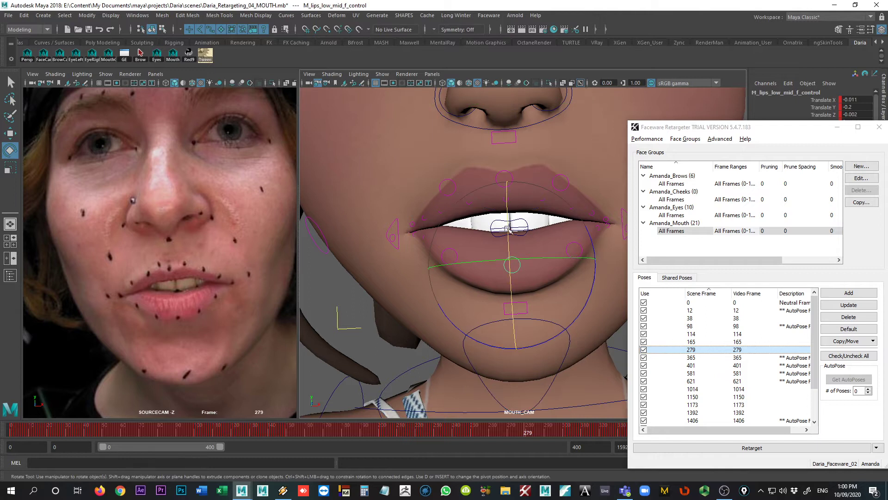
key(w)
drag(511, 223, 511, 228)
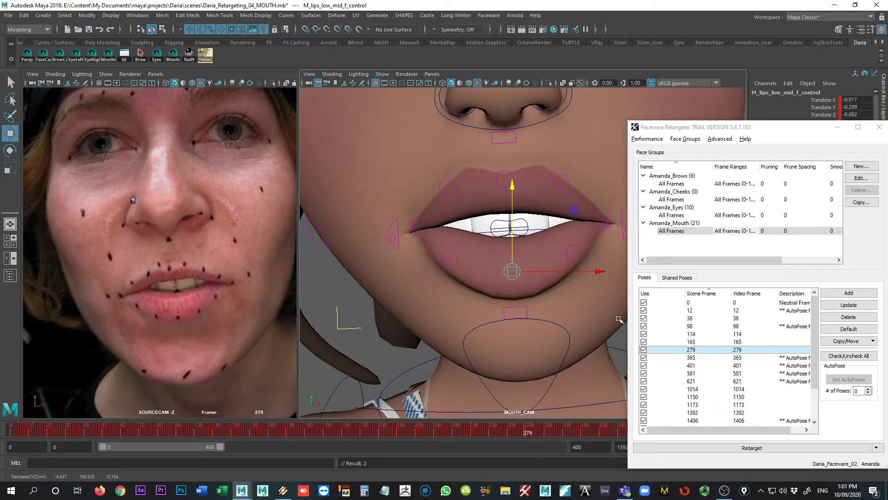
click(697, 357)
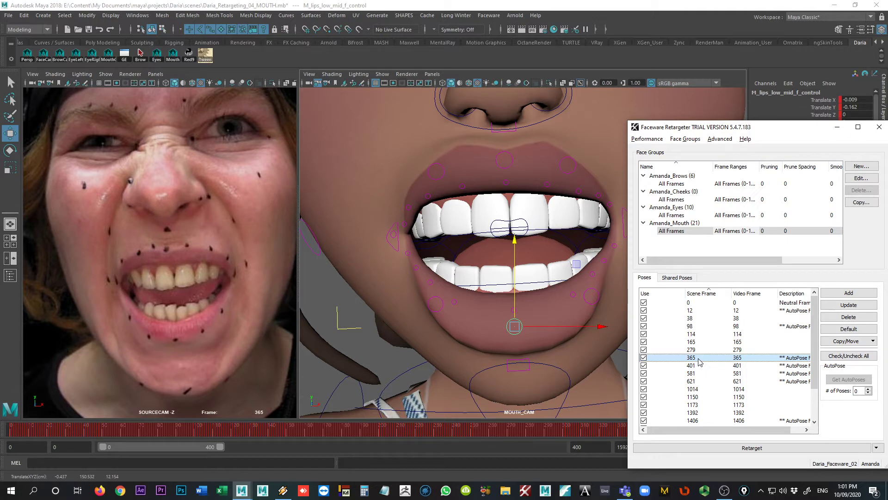
Step: On pose 401, raise the right lip corner slightly and key the left lip corner
click(699, 365)
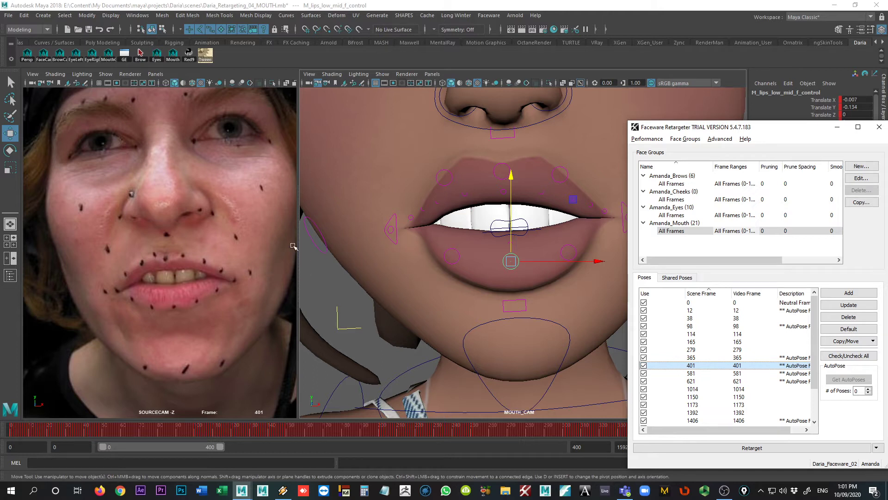
click(392, 234)
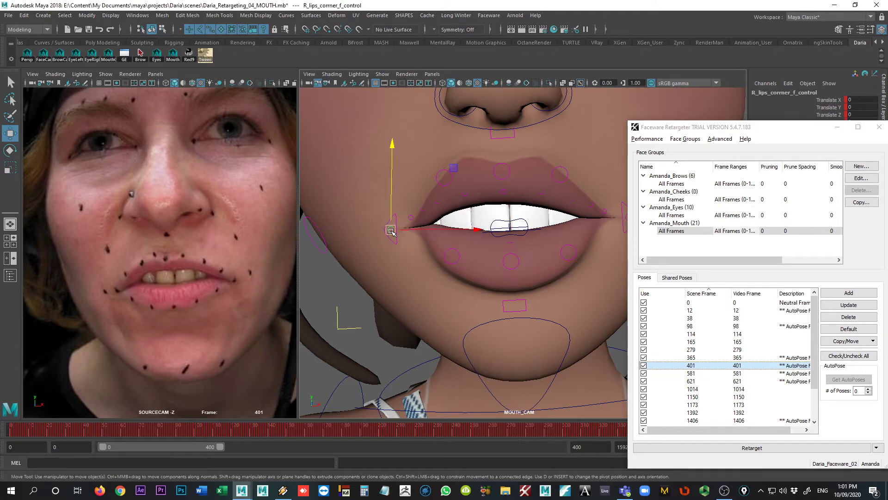
drag(394, 211, 397, 211)
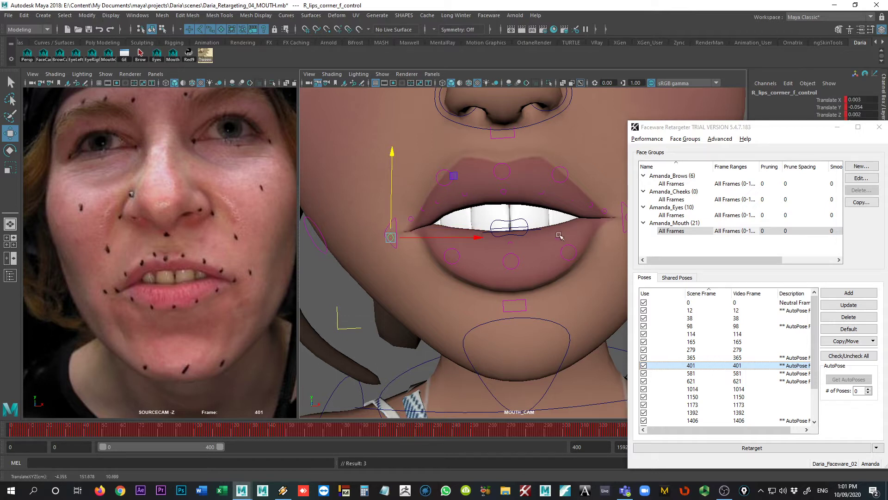
drag(686, 129, 710, 132)
click(629, 217)
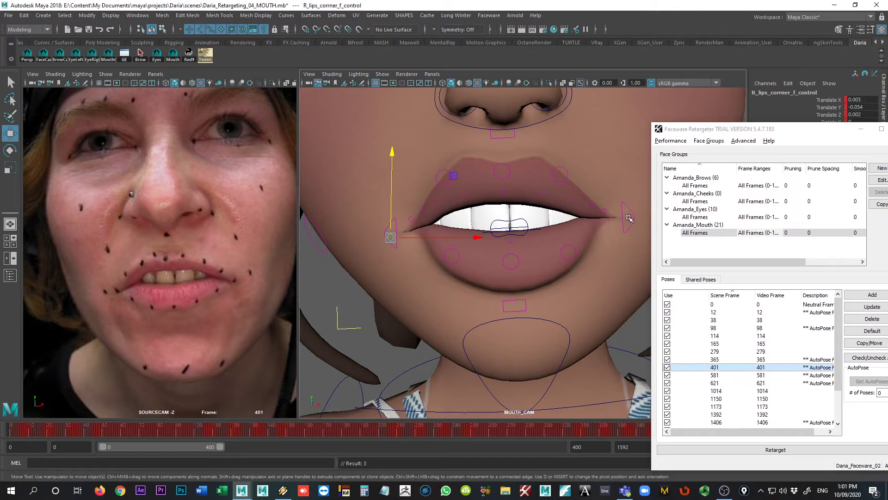
key(shift+w)
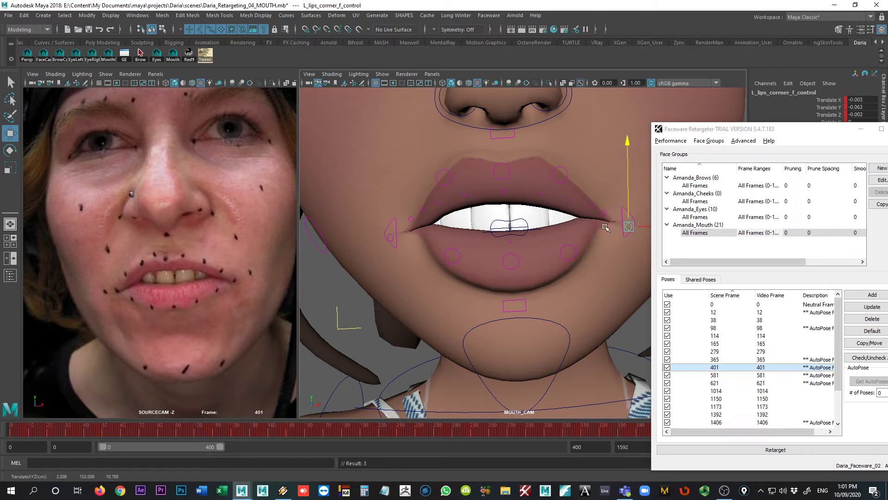
Step: Pull the left mouth corner down slightly with L_emotion
click(395, 221)
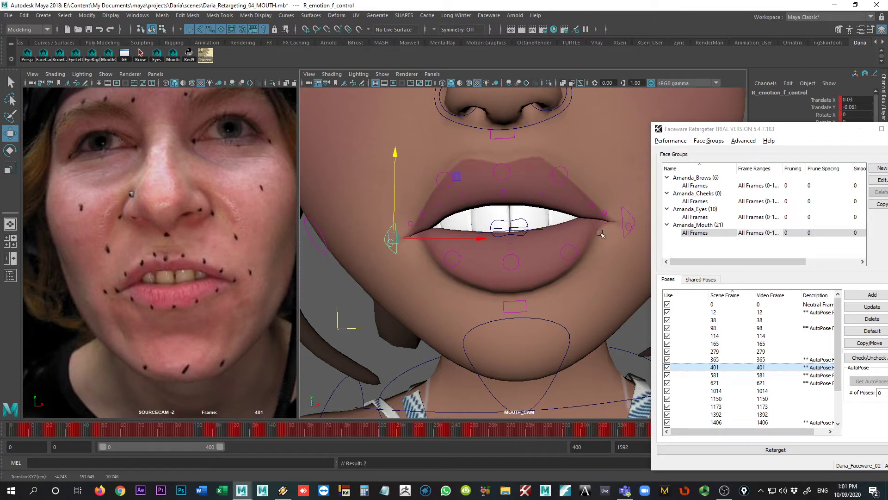
click(626, 220)
drag(626, 195, 627, 199)
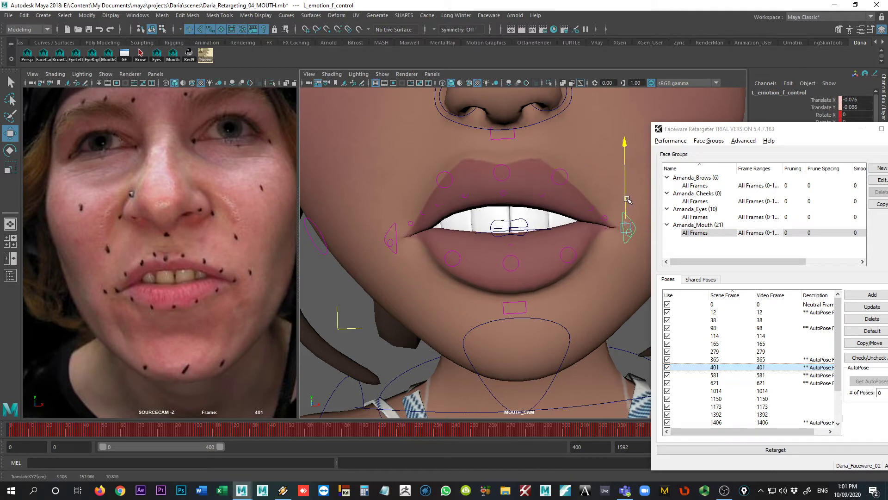
Step: Raise the left upper lip with L_lips_up_deform_3, toggling the Amanda layer, then load pose 581
click(542, 193)
drag(542, 193, 544, 173)
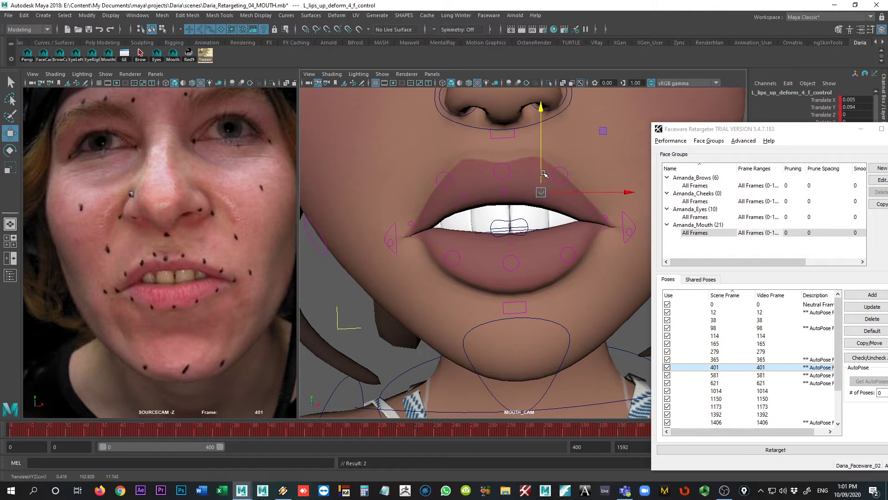
key(ctrl+z)
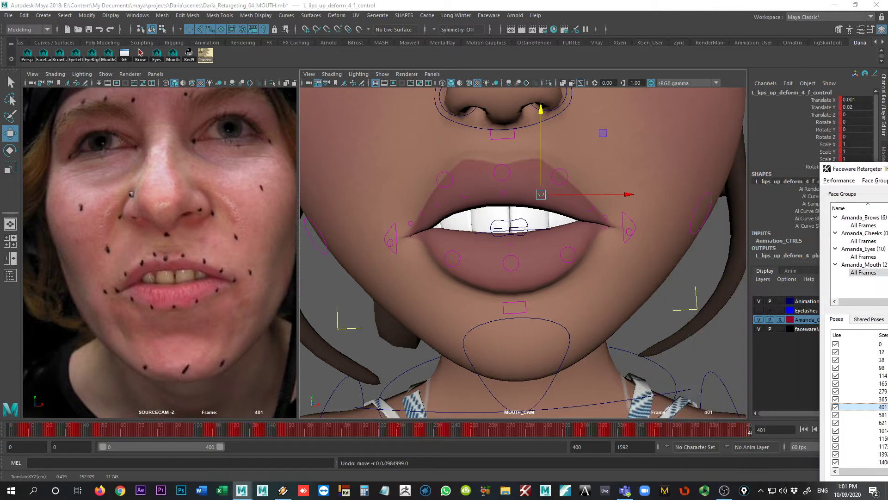
click(780, 320)
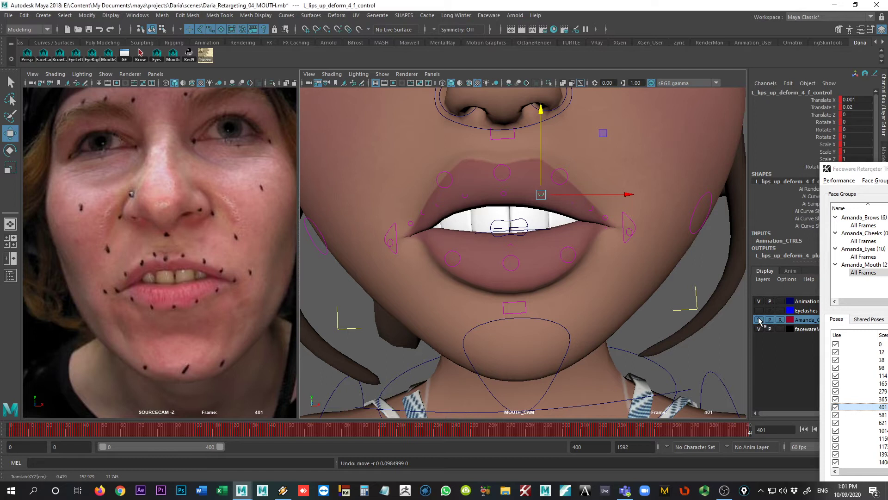
click(569, 203)
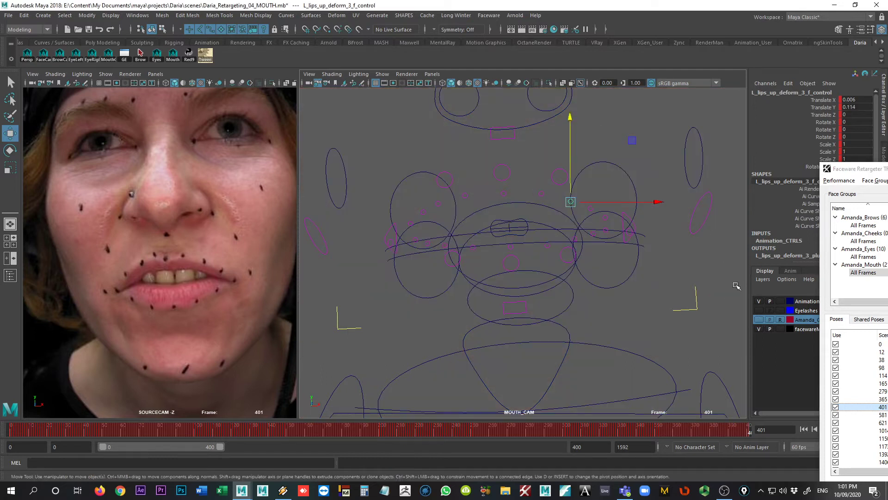
click(758, 319)
drag(573, 166, 573, 160)
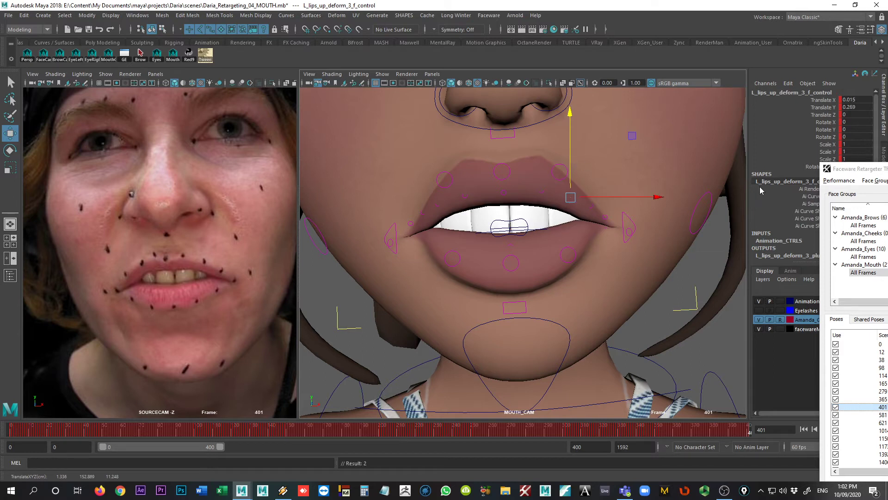
drag(859, 171, 696, 91)
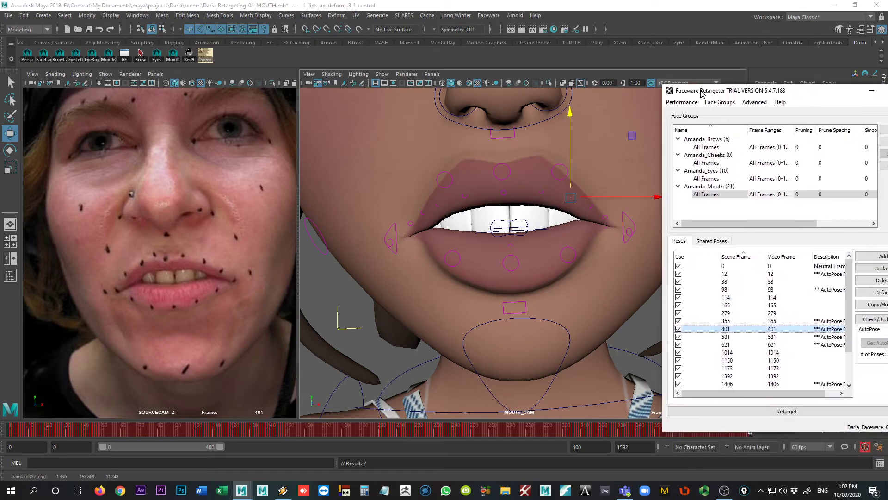
click(729, 335)
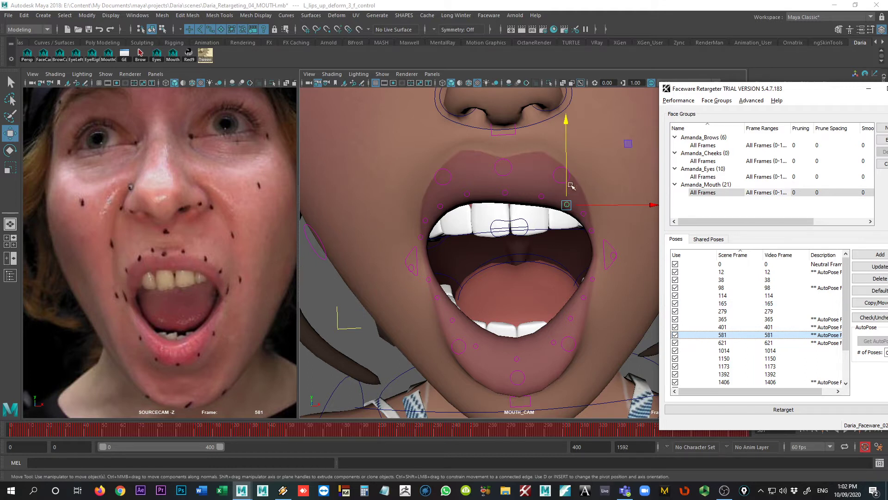
Step: Lift the upper lip slightly and draw both mouth corners inward on pose 581
drag(564, 180, 565, 179)
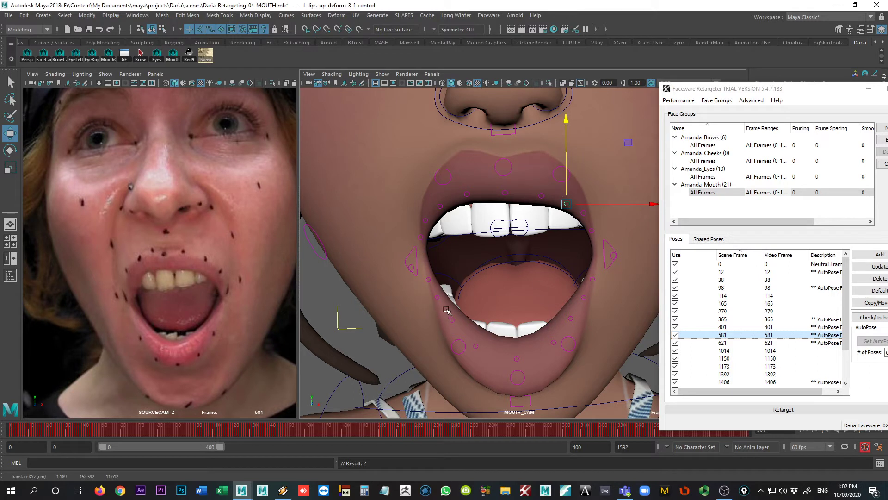
click(414, 255)
drag(432, 262, 448, 262)
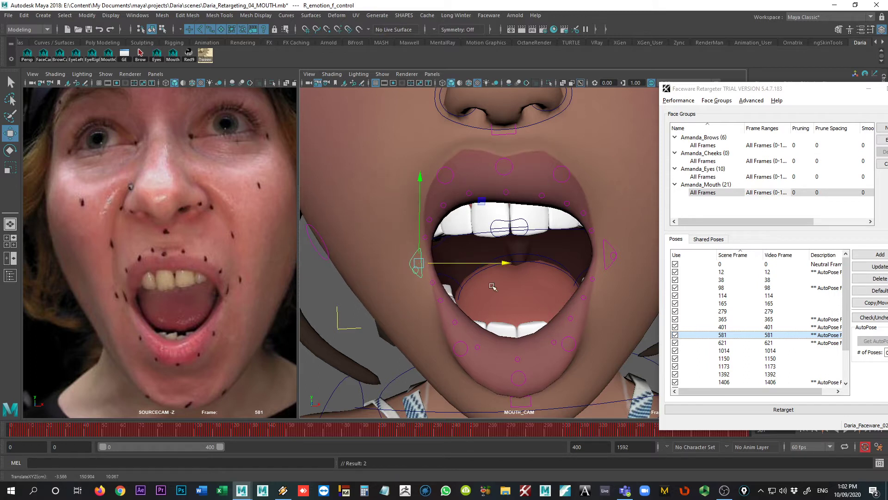
click(604, 253)
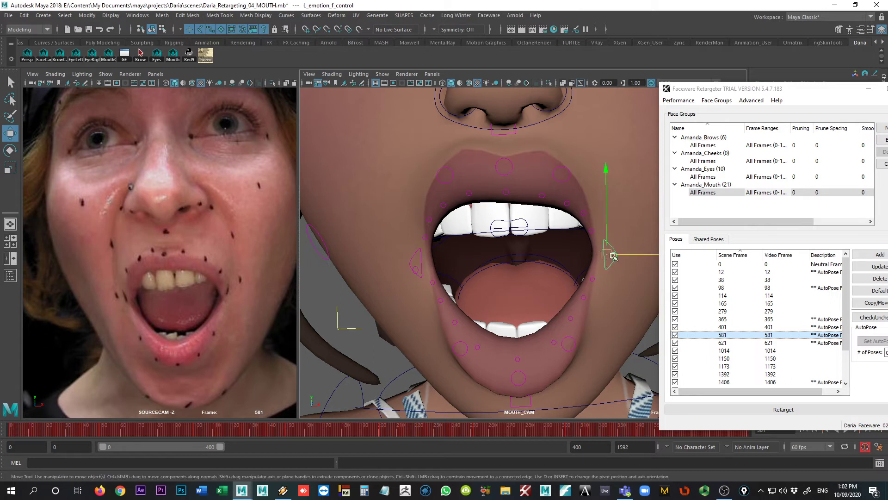
drag(630, 254, 618, 257)
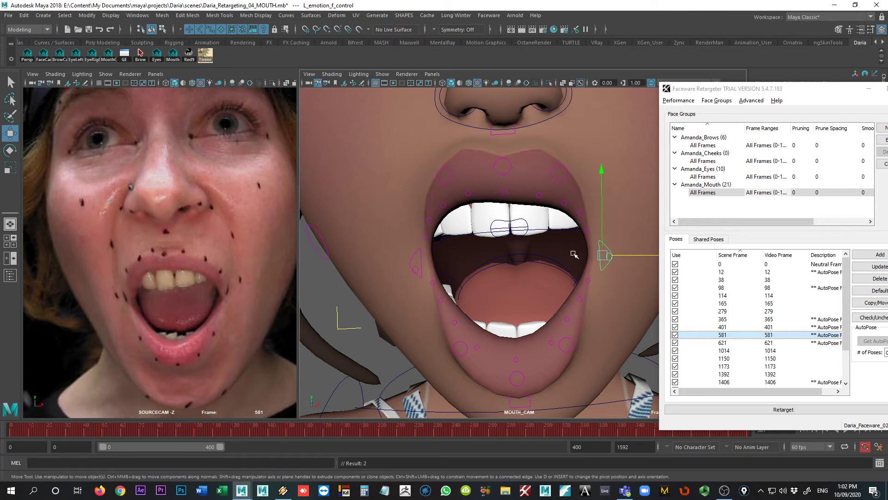
Step: Nudge the right mouth corner, then step through poses 621 and 1014
click(419, 261)
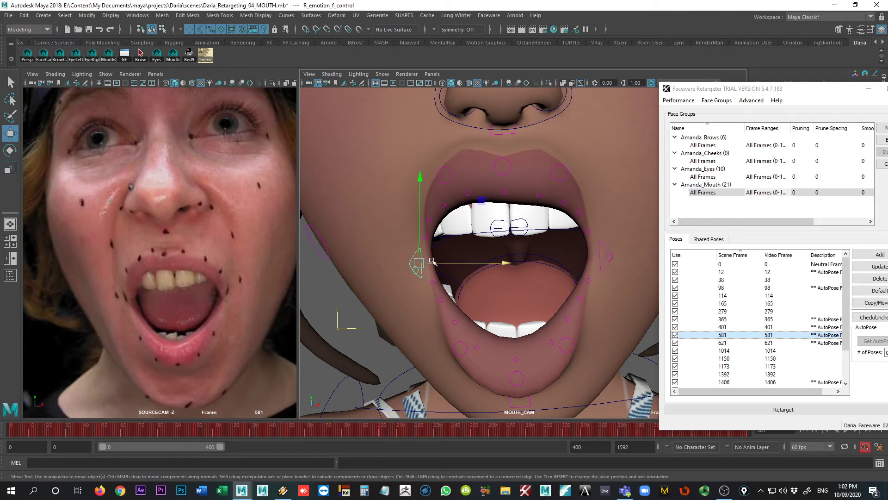
drag(433, 260, 434, 277)
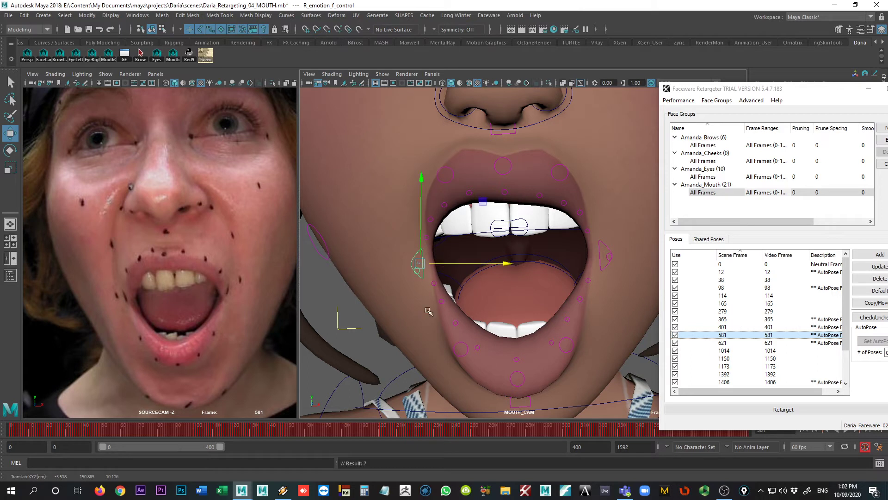
click(724, 342)
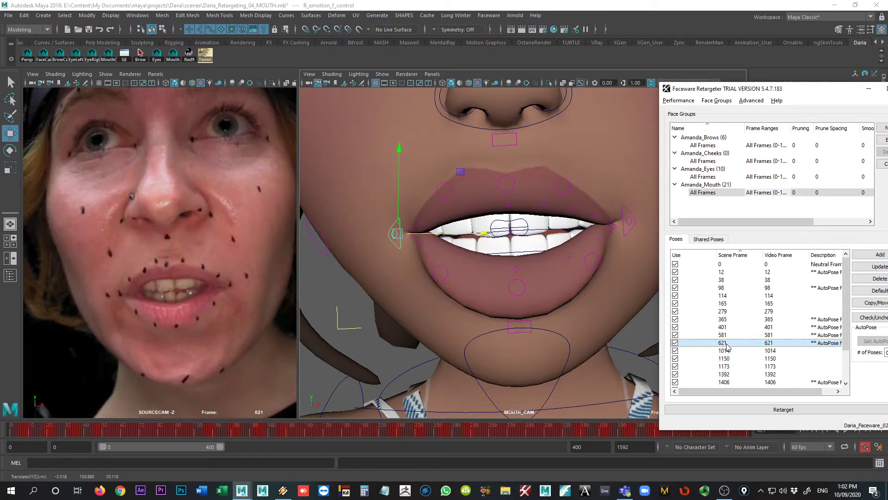
click(731, 350)
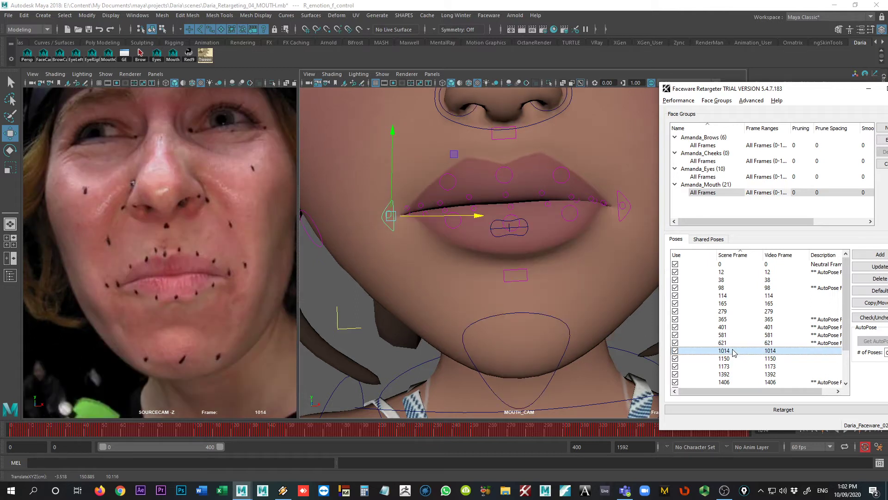
Step: Recheck pose 12 against 1014, lower R_lips_corner and R_emotion slightly, then load pose 1150
click(730, 273)
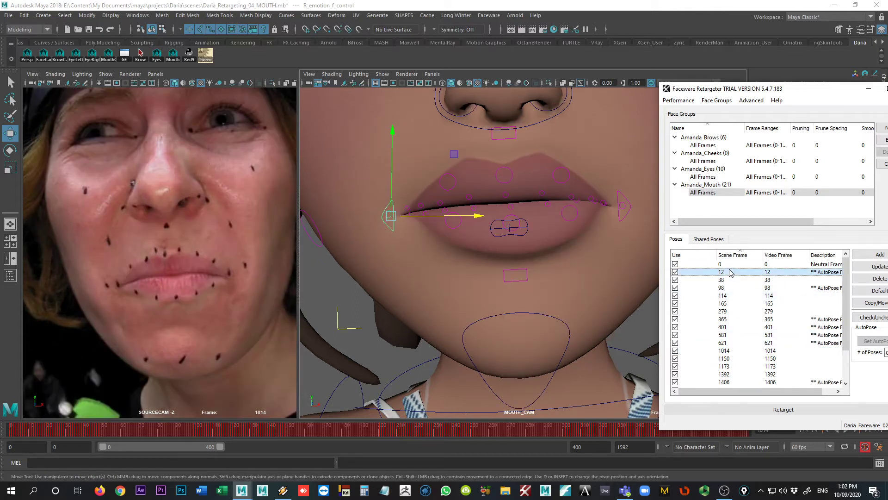
click(726, 351)
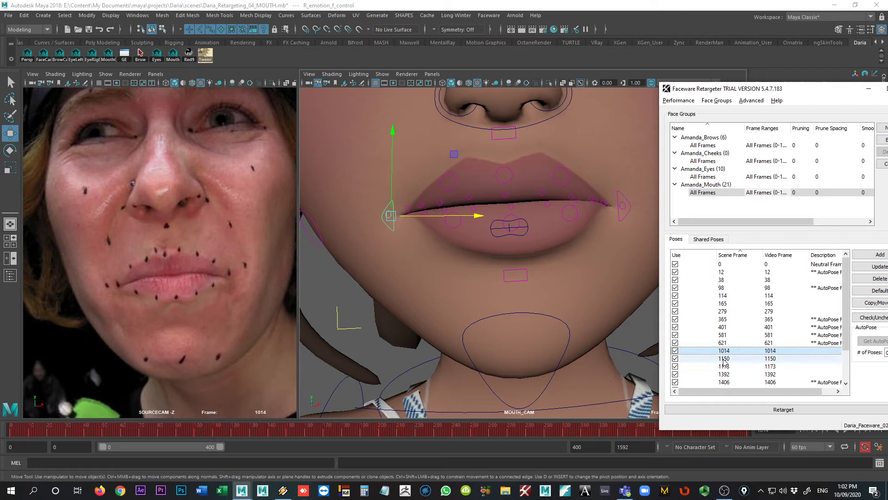
click(390, 216)
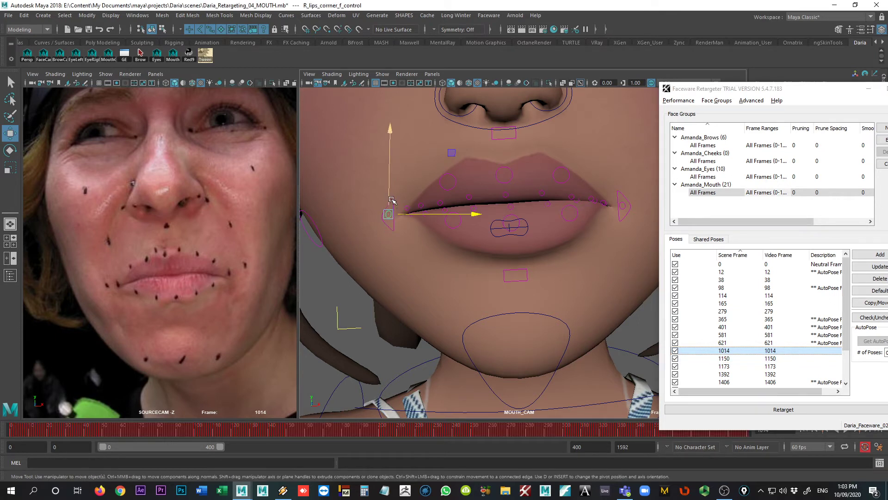
drag(391, 200, 392, 203)
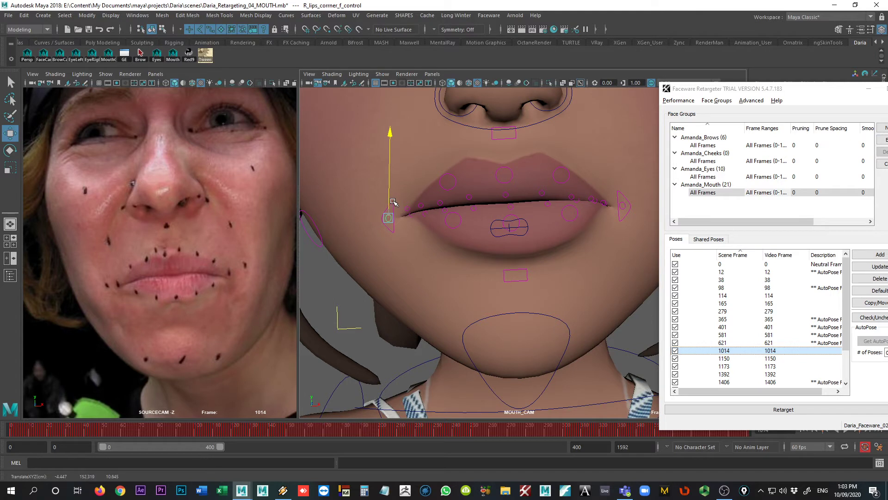
click(391, 226)
drag(392, 194, 395, 185)
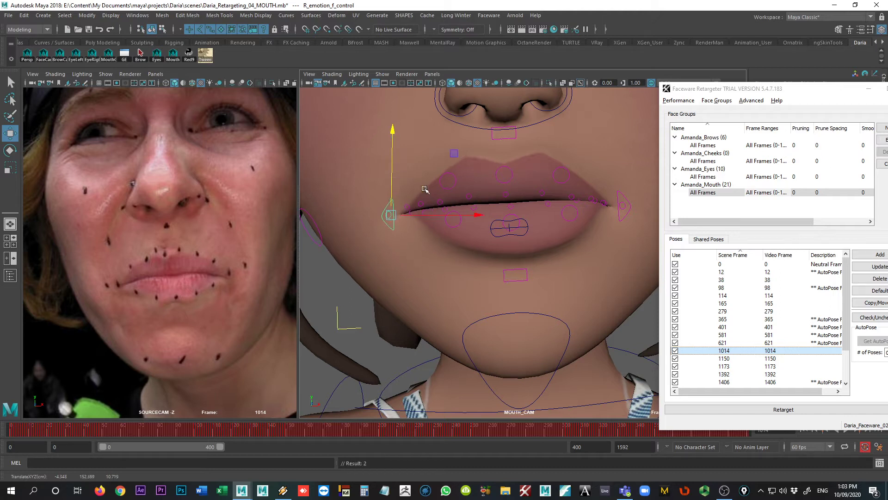
click(770, 358)
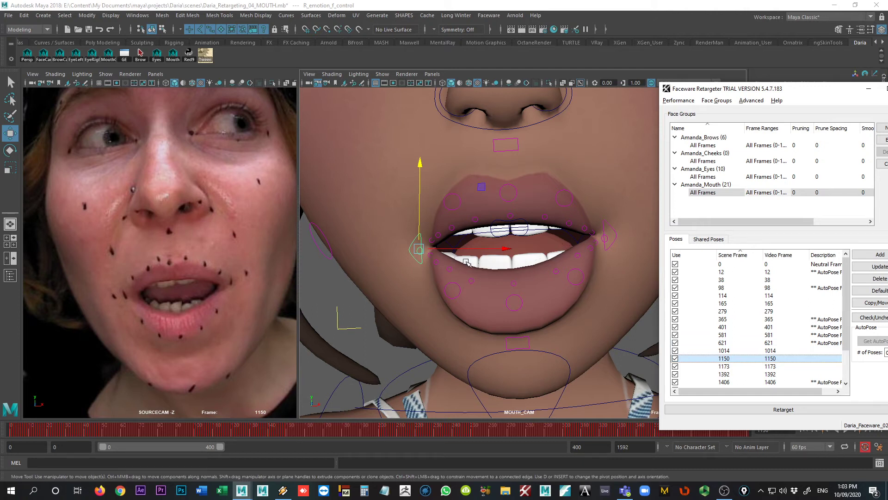
Step: Set the right mouth corner's Zip to about 1.8 and the left corner's Zip to 0.8
click(419, 238)
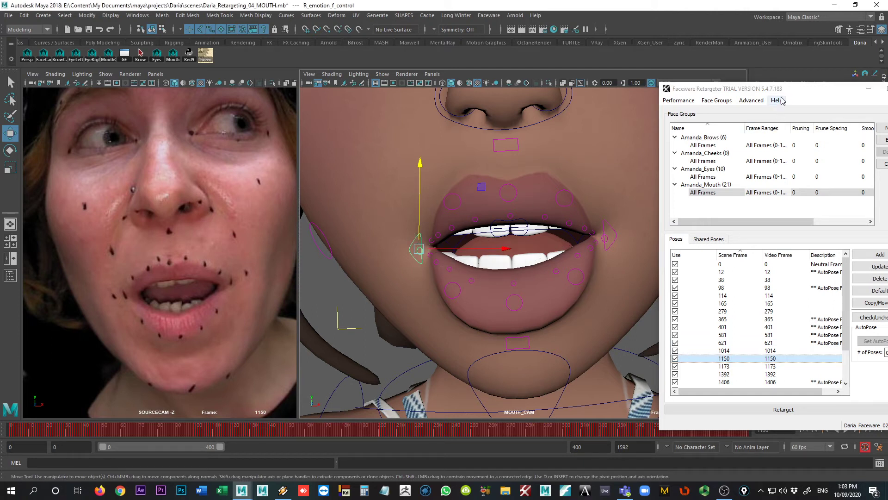
drag(778, 89, 799, 207)
click(826, 138)
middle_drag(615, 179, 623, 178)
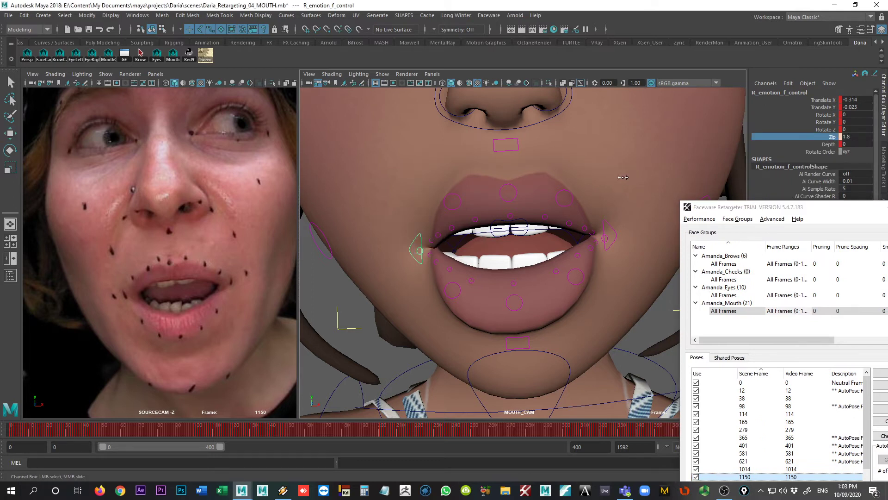
middle_drag(622, 177, 613, 198)
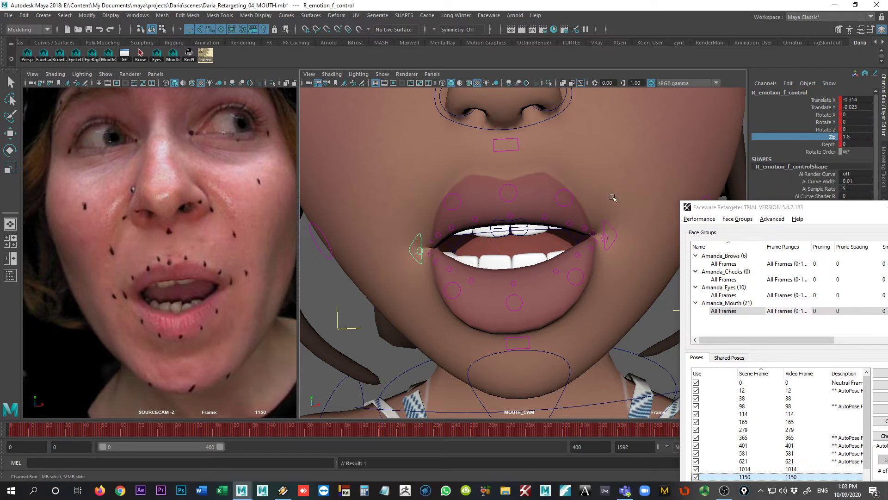
click(607, 226)
key(w)
click(832, 137)
middle_drag(708, 164, 710, 165)
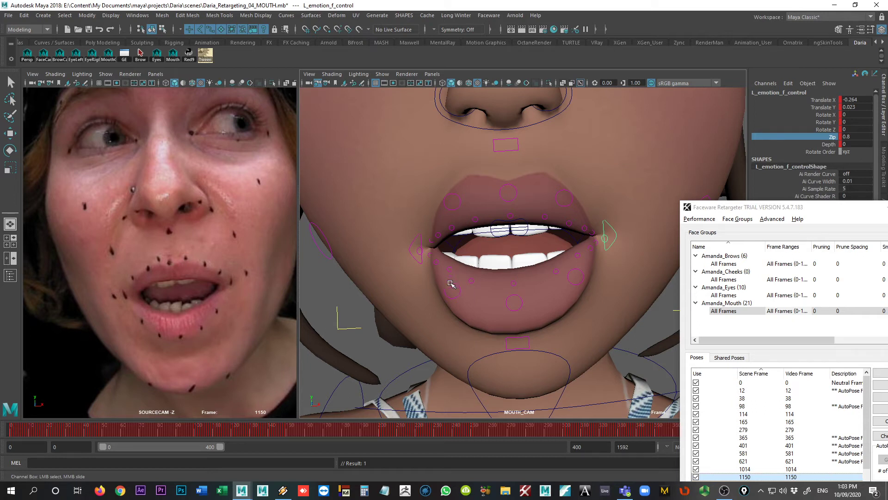
Step: Nudge R_lips_low_sneer_f_control slightly right, then load pose 1173
click(451, 283)
key(w)
drag(454, 288, 457, 285)
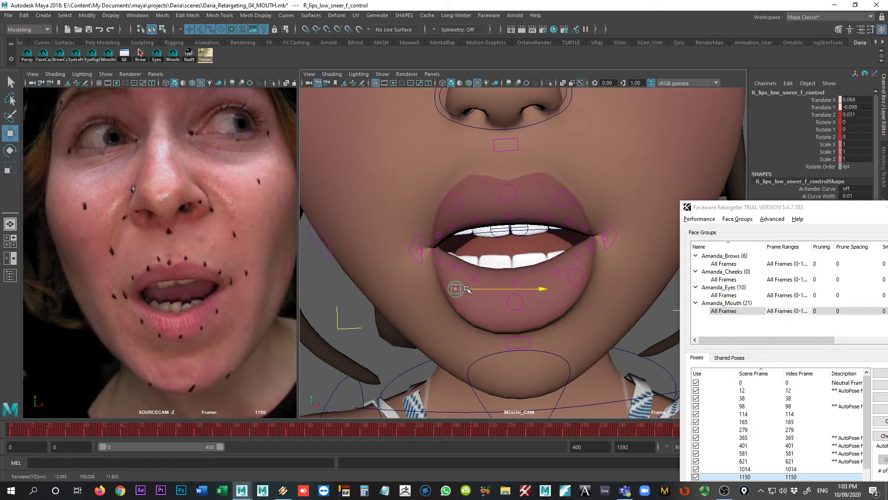
drag(737, 207, 721, 129)
click(728, 407)
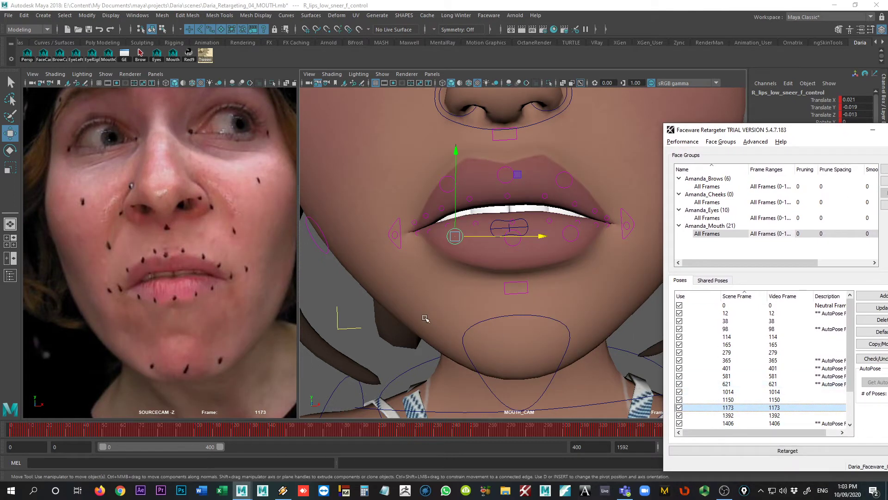
Step: At pose 1173, lower the right mouth-corner control slightly and select the left corner control
click(394, 235)
click(397, 216)
drag(398, 216, 398, 219)
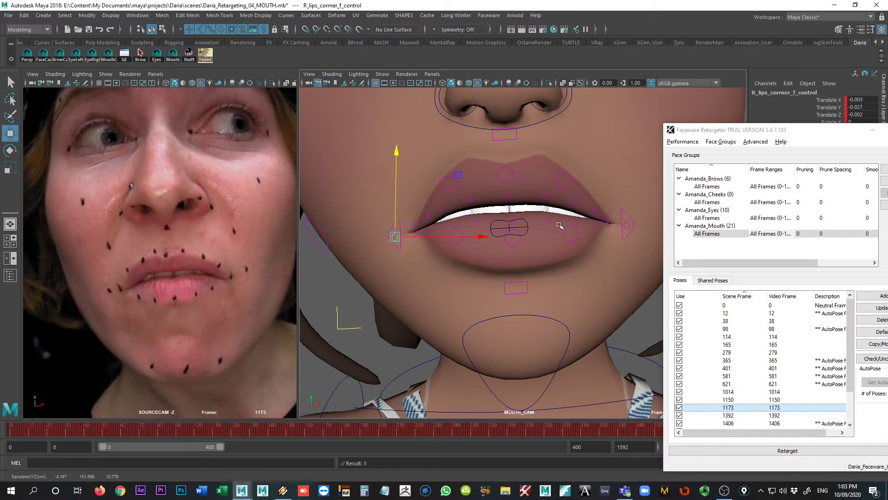
click(628, 229)
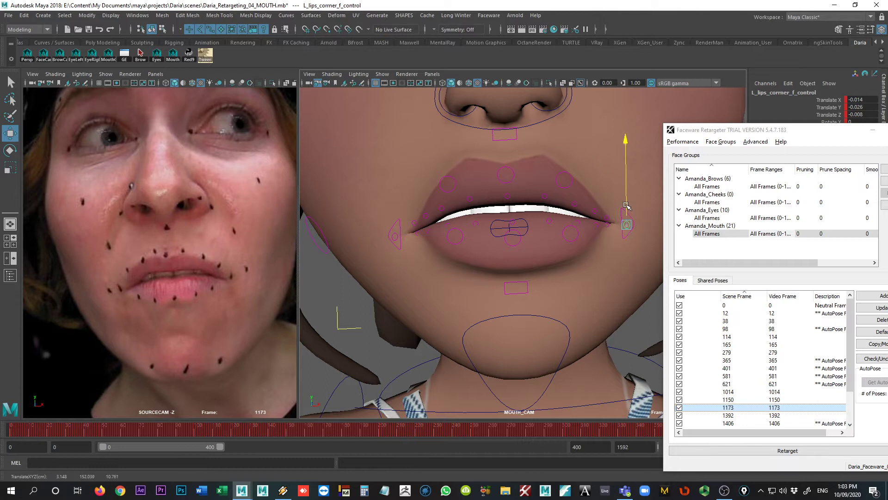
click(625, 208)
Step: At pose 1392, increase the Zip on R_emotion_f_control in the Channel Box
click(731, 416)
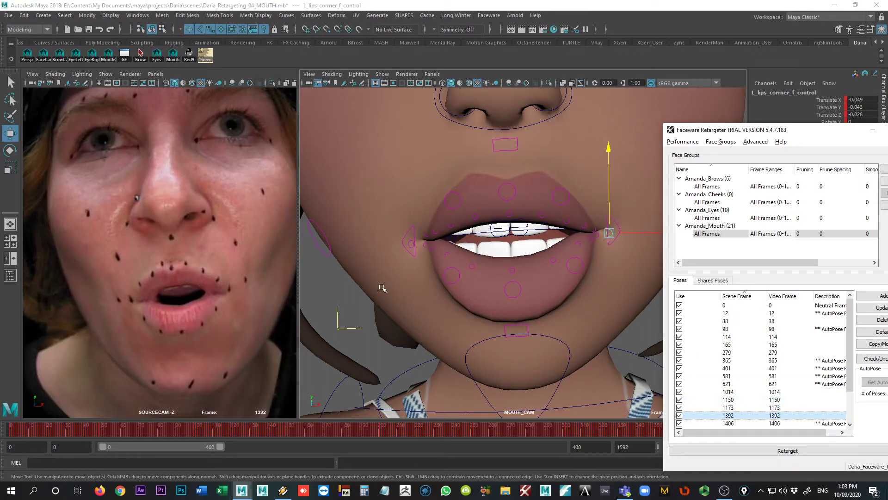
click(412, 242)
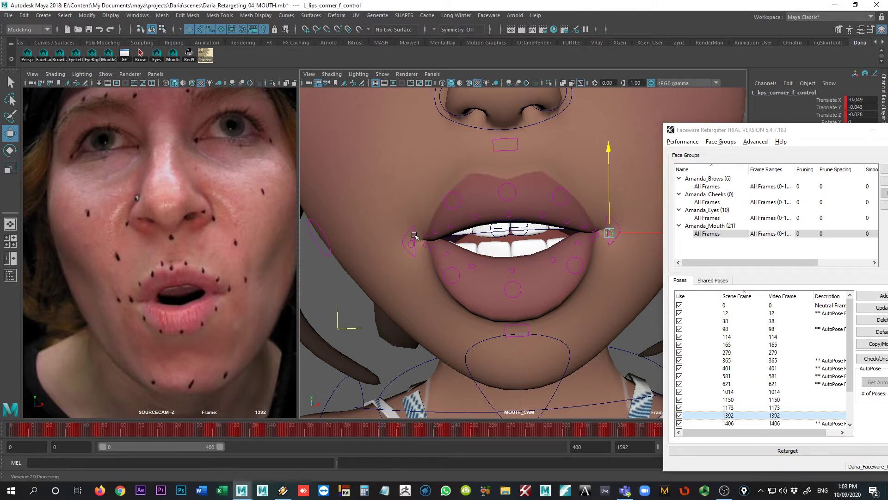
drag(732, 131, 773, 252)
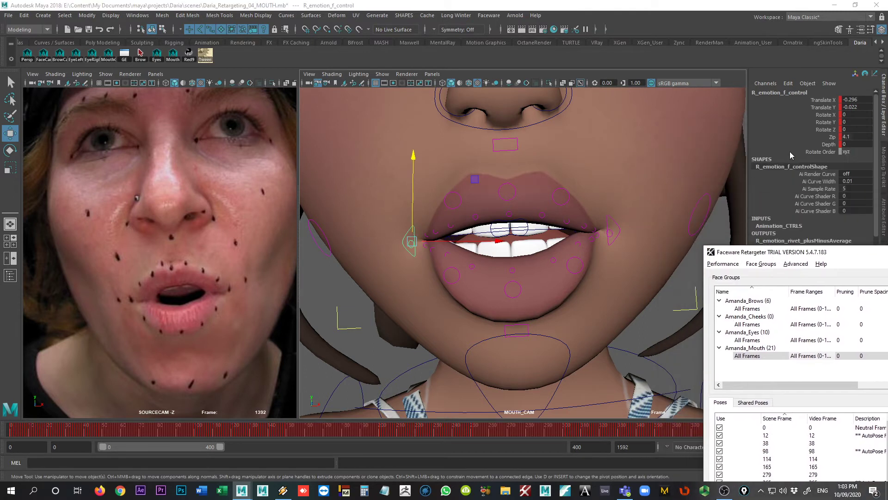
click(832, 137)
middle_drag(565, 162, 609, 162)
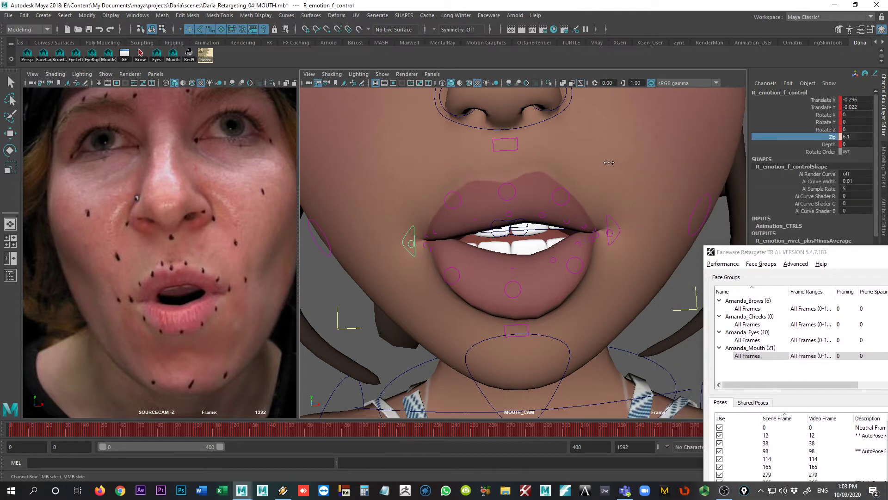
middle_drag(608, 162, 611, 159)
Step: Raise Zip on L_emotion_f_control and lower it to Translate Y −0.024
click(615, 229)
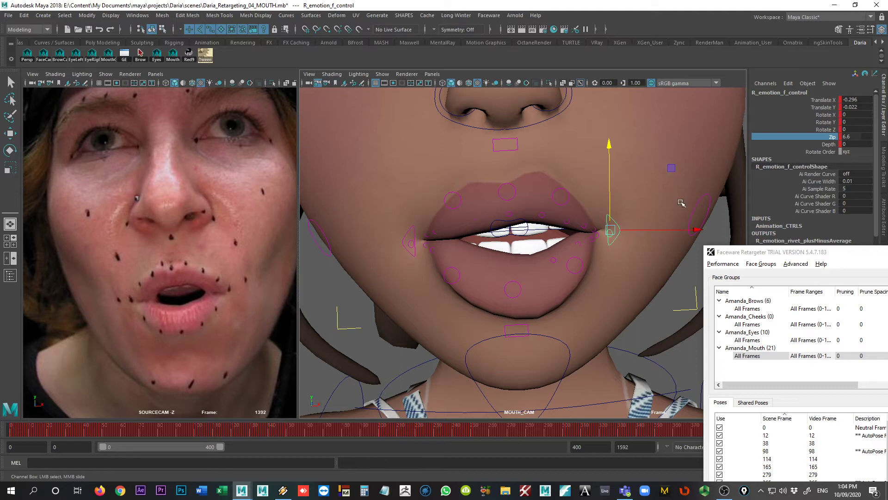
middle_drag(661, 181, 668, 178)
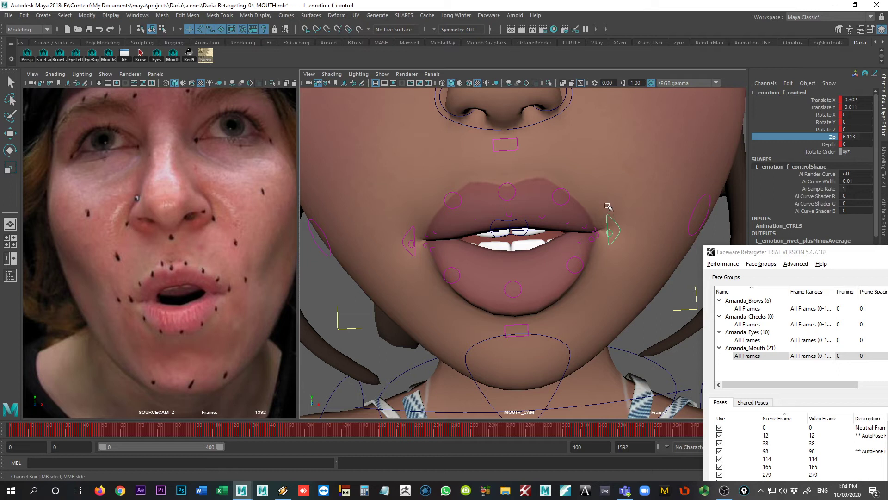
key(w)
drag(611, 177, 611, 178)
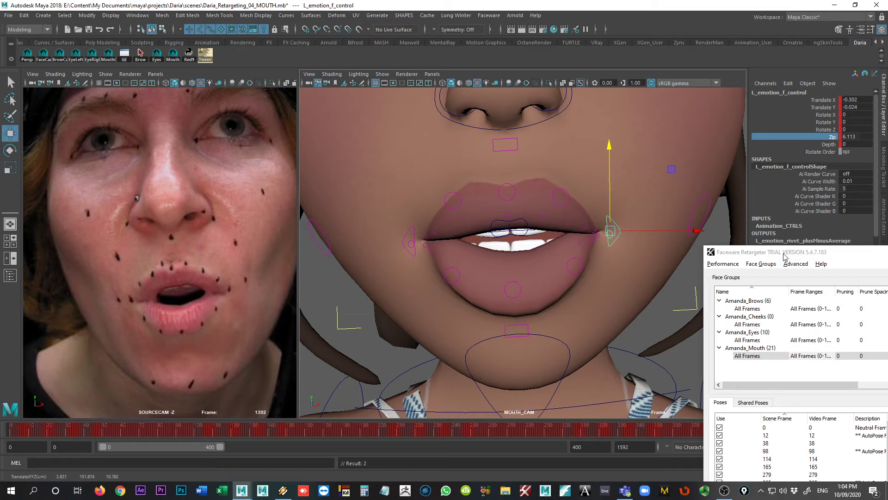
key(alt+Tab)
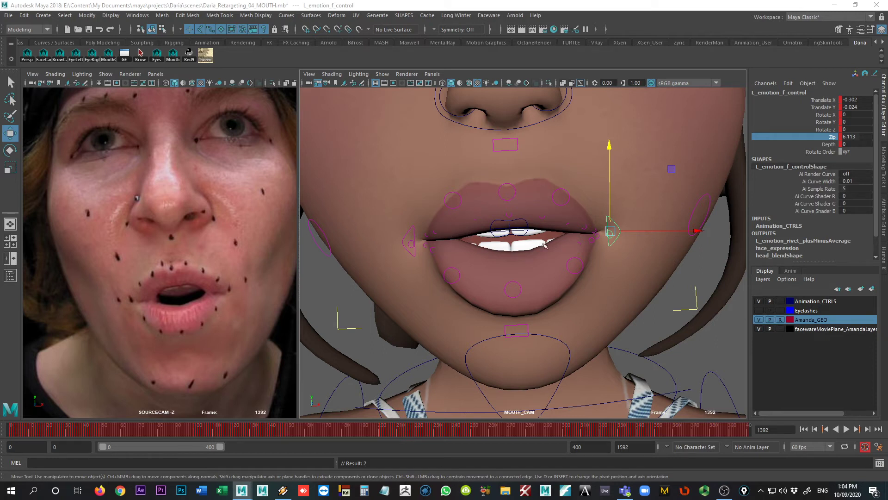
Step: Shift the upper-lip deform 3 control sideways and key it
key(3)
key(4)
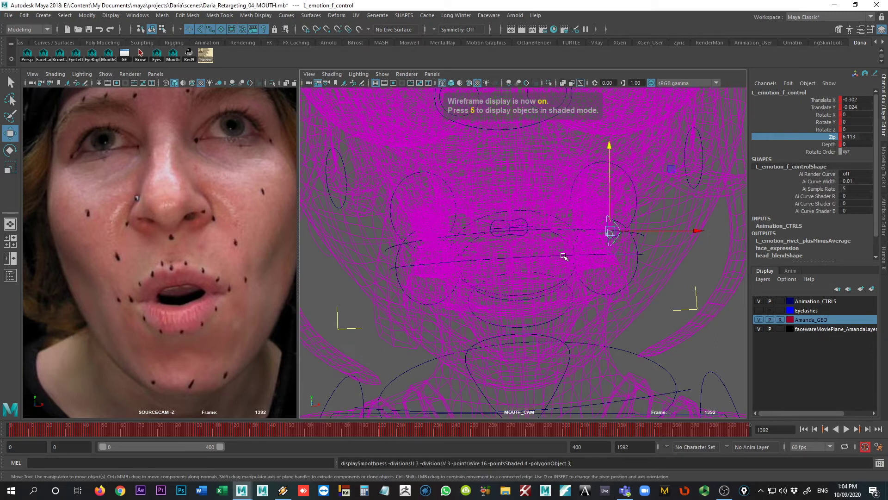
key(5)
key(6)
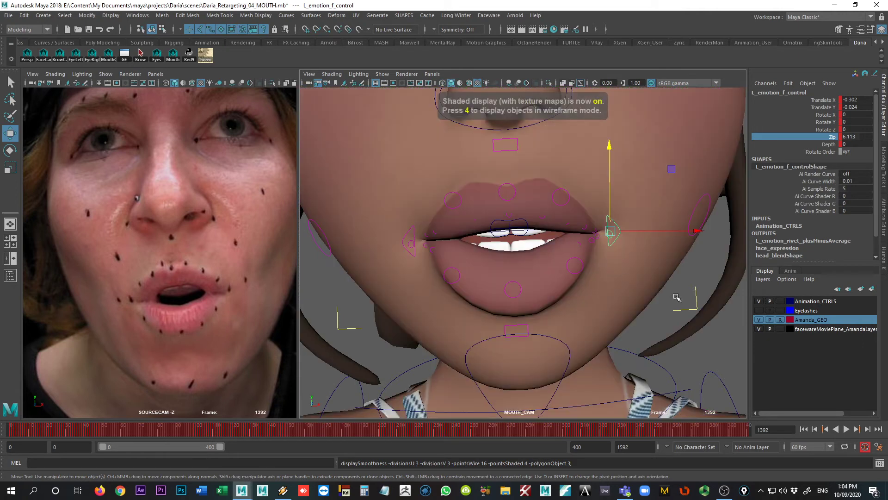
click(759, 319)
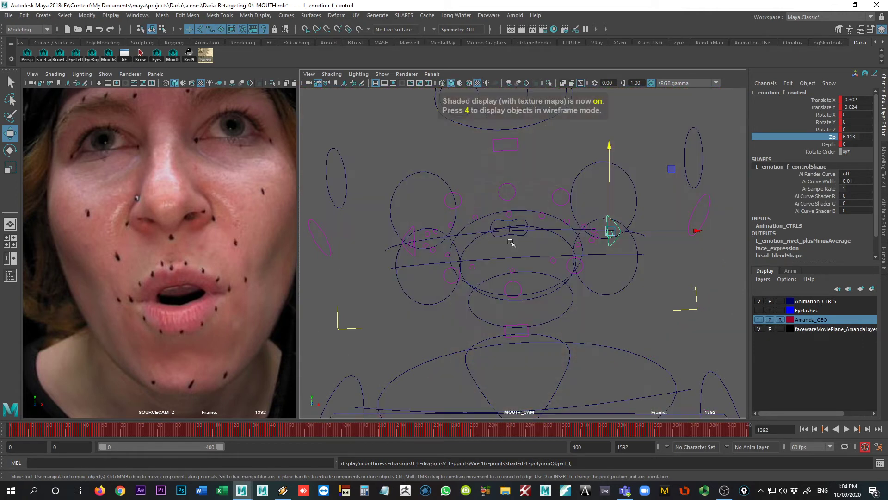
click(452, 226)
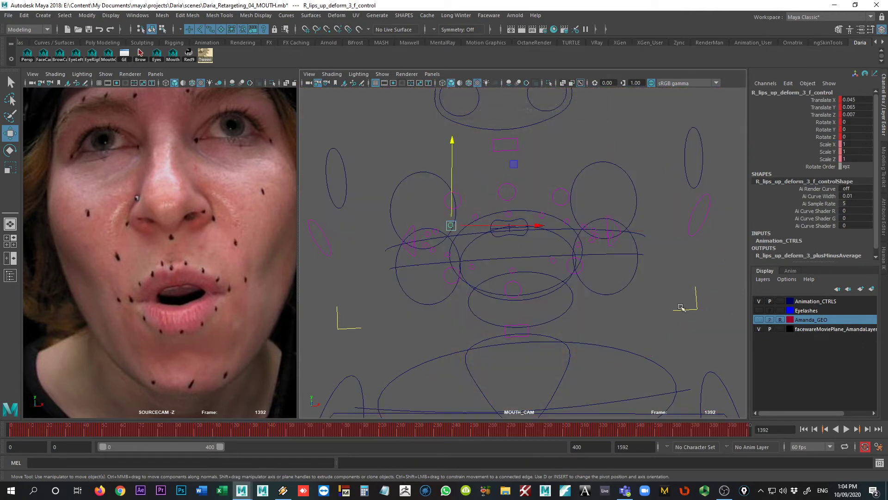
click(759, 320)
drag(458, 228, 449, 199)
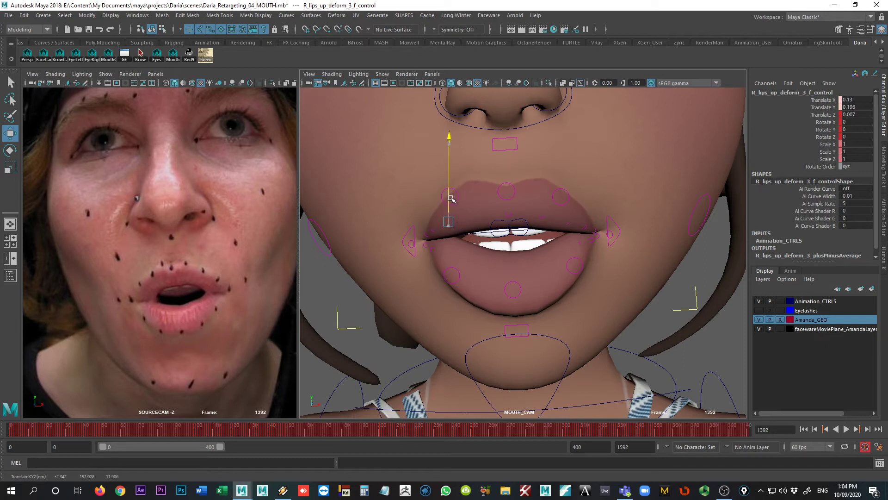
key(shift+w)
Step: Shift the next upper-lip control sideways, raise the upper lip and nudge the sneer control
click(759, 319)
key(Right)
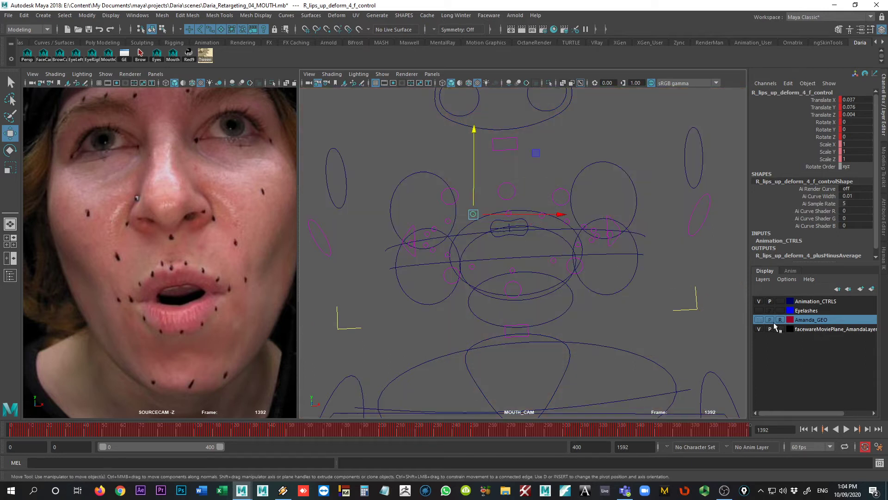
click(759, 319)
drag(522, 214, 518, 214)
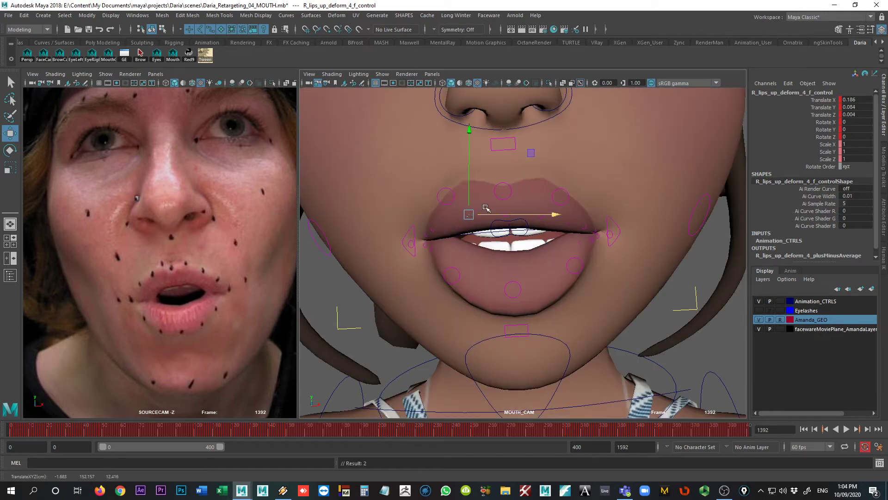
drag(471, 196, 474, 189)
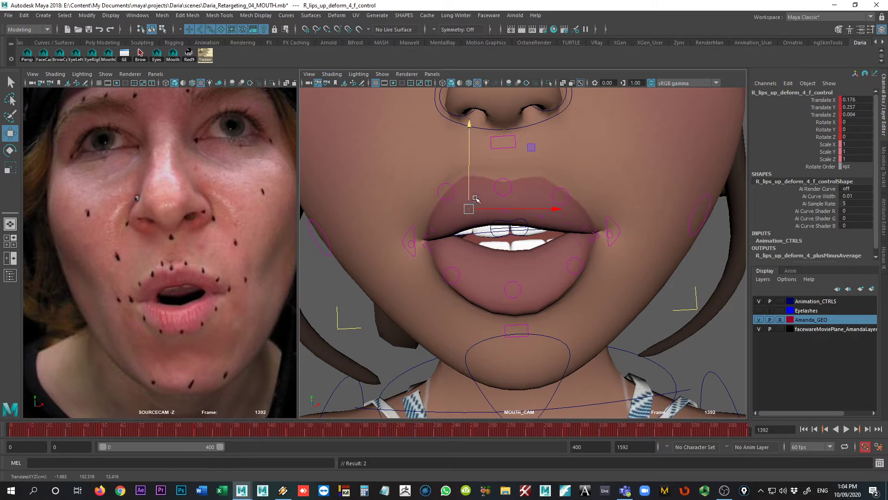
click(445, 191)
drag(447, 187, 447, 184)
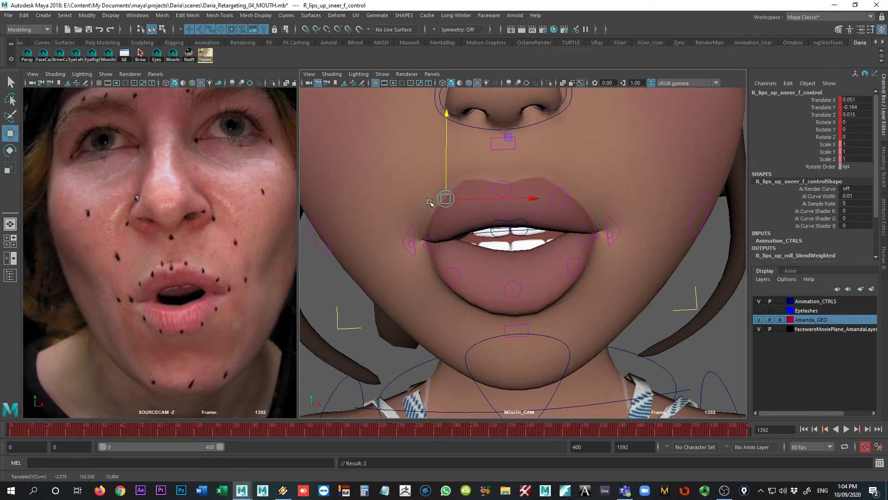
Step: Lower both mouth-corner emotion controls and key the adjustments
click(412, 229)
drag(414, 214, 417, 217)
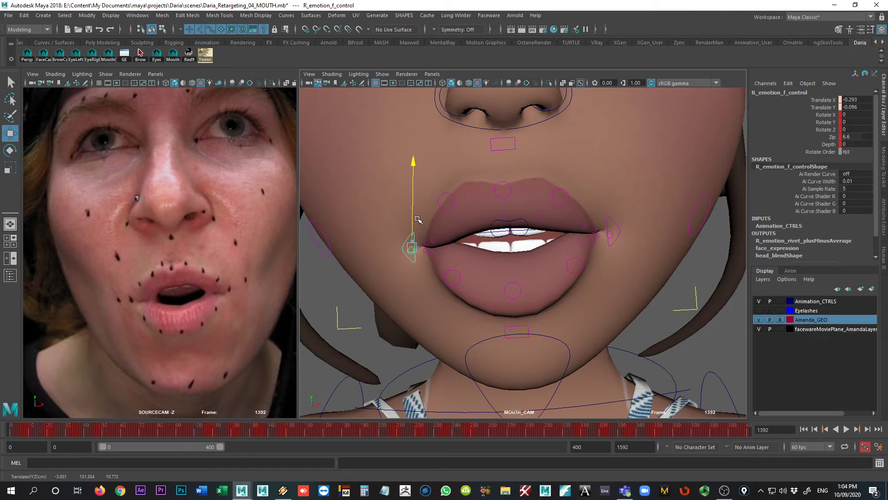
click(613, 239)
drag(606, 209, 607, 216)
key(s)
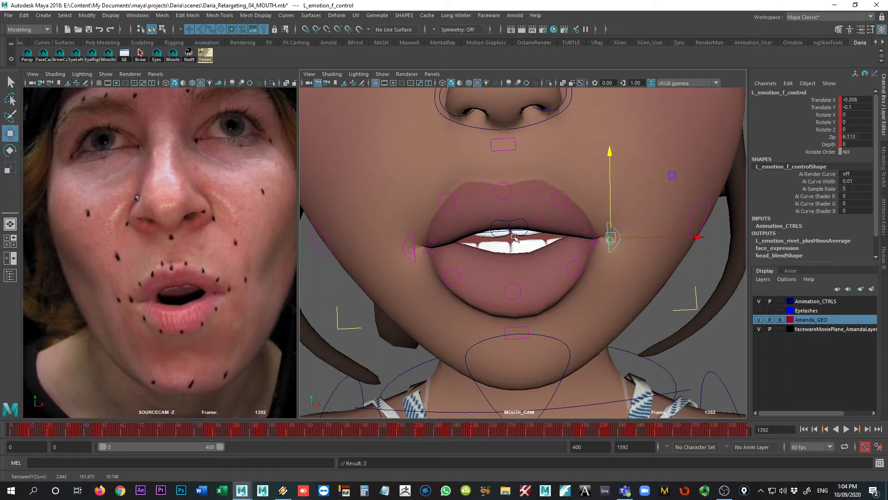
Step: Shift upper-lip deform 4 further sideways and save the scene
click(759, 319)
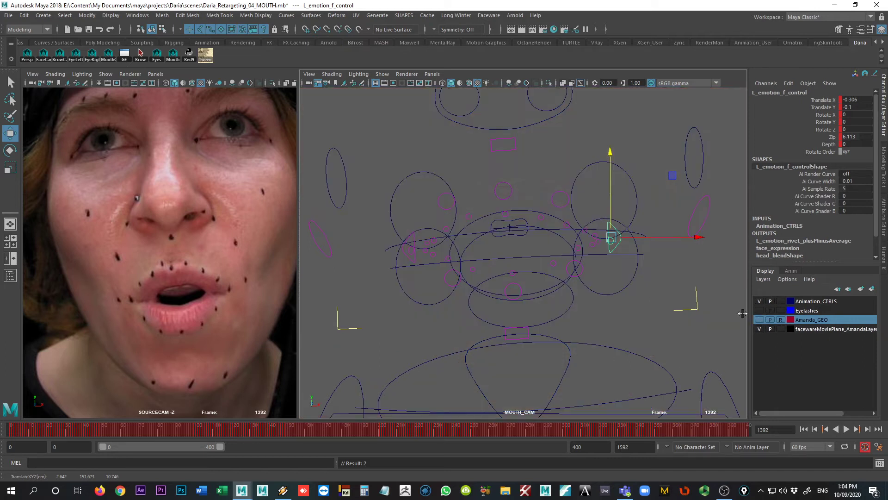
click(475, 216)
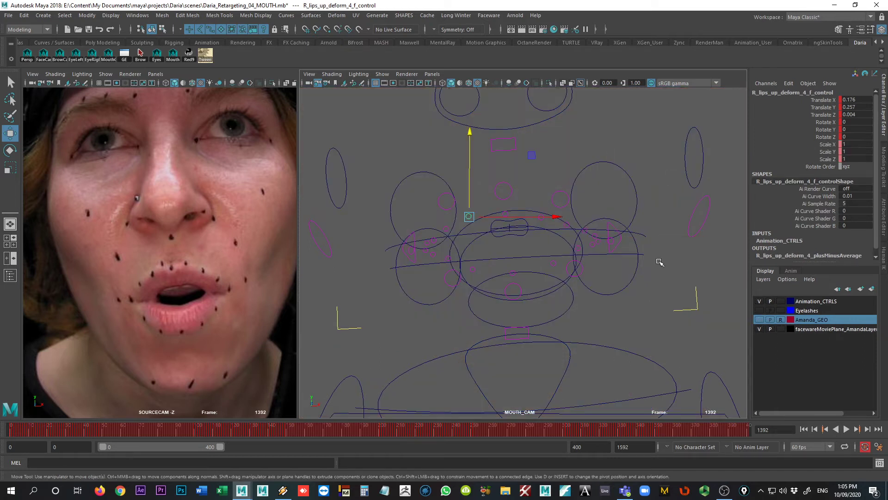
click(759, 320)
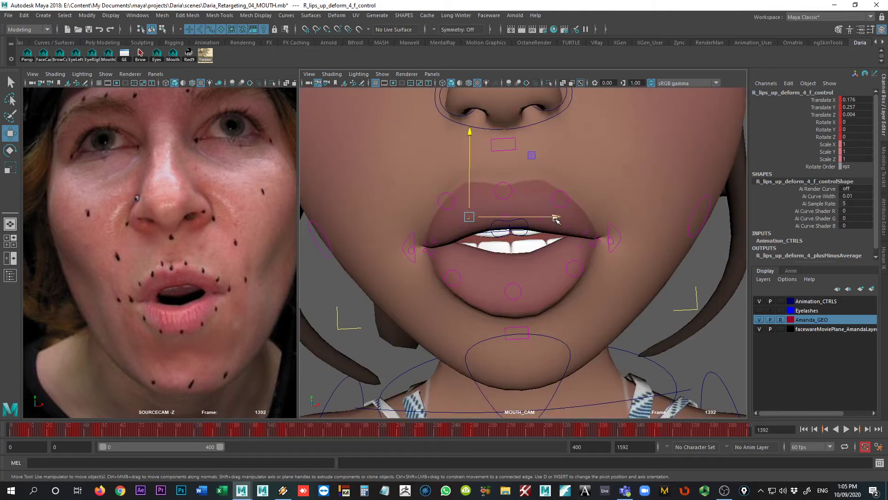
drag(556, 216, 539, 215)
key(q)
key(ctrl+s)
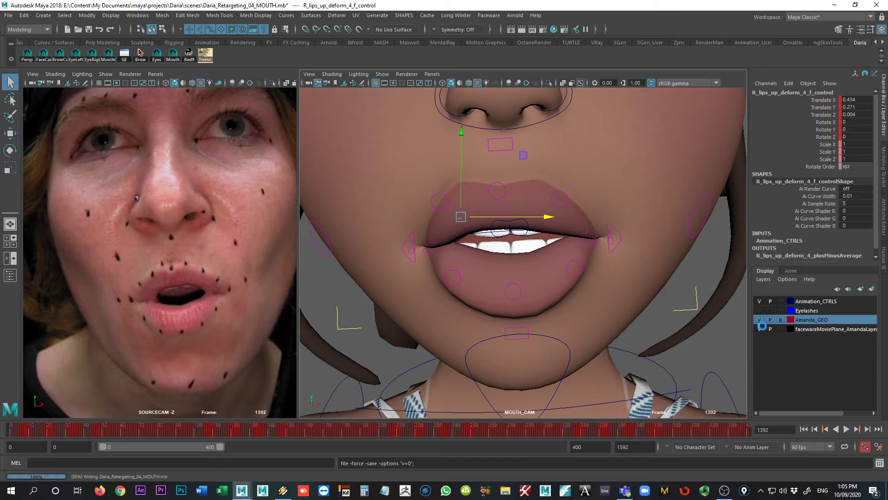
key(w)
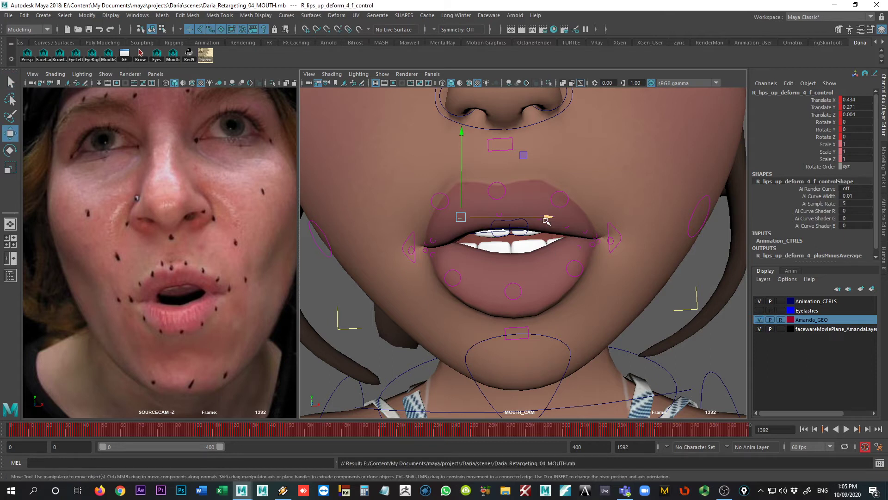
Step: Move the left upper-lip deform 4 control to Translate X 0.332, then deselect the chin control
click(540, 215)
drag(567, 216, 577, 220)
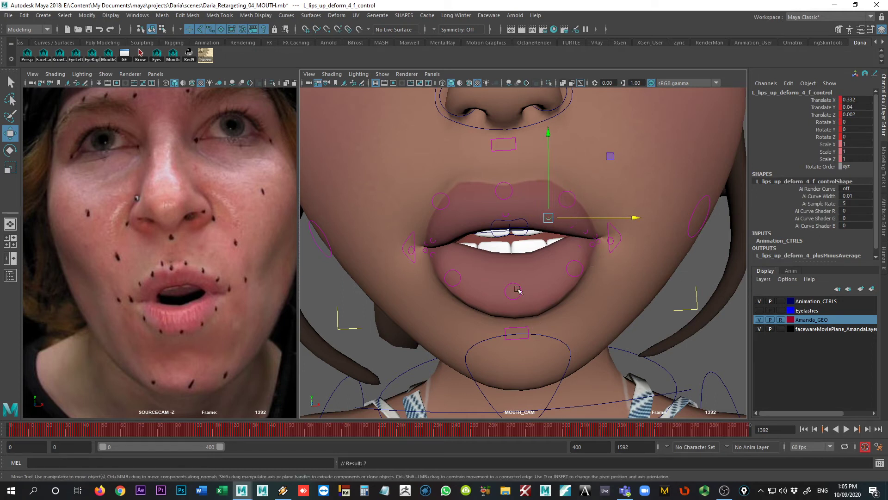
click(518, 332)
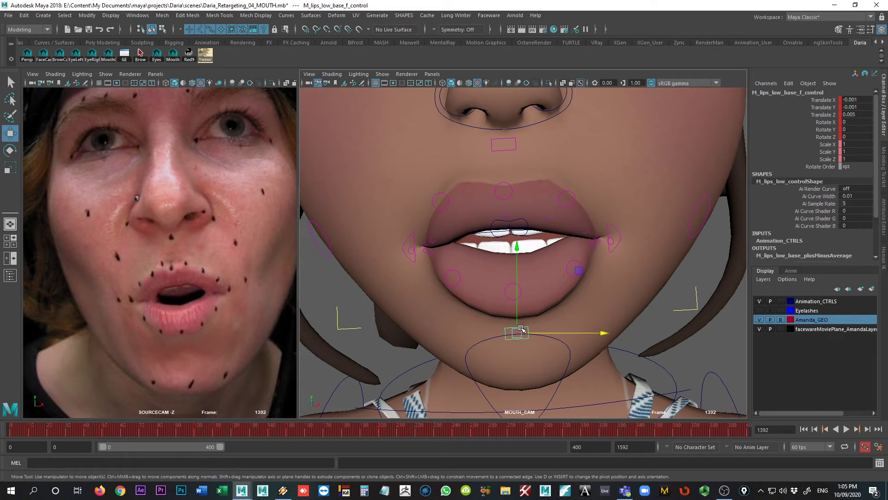
click(498, 222)
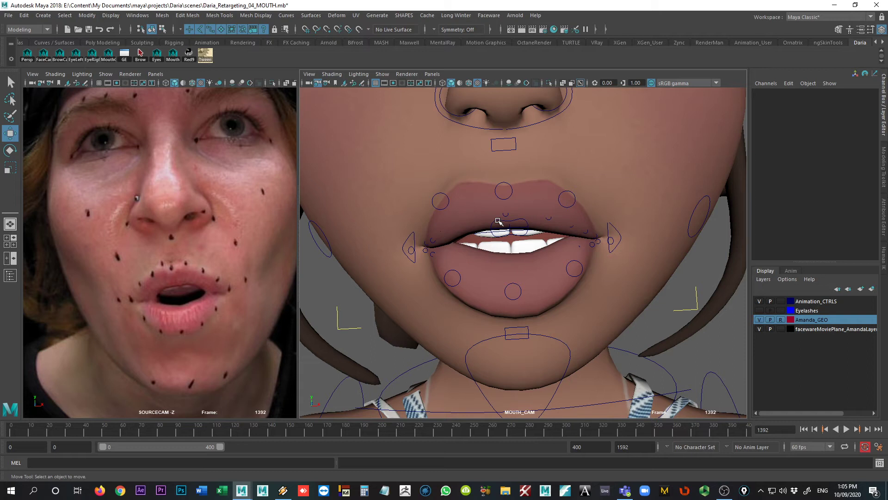
click(498, 222)
Step: Set M_mouth_f_control's U channel to 0.2 after trial drags
click(830, 175)
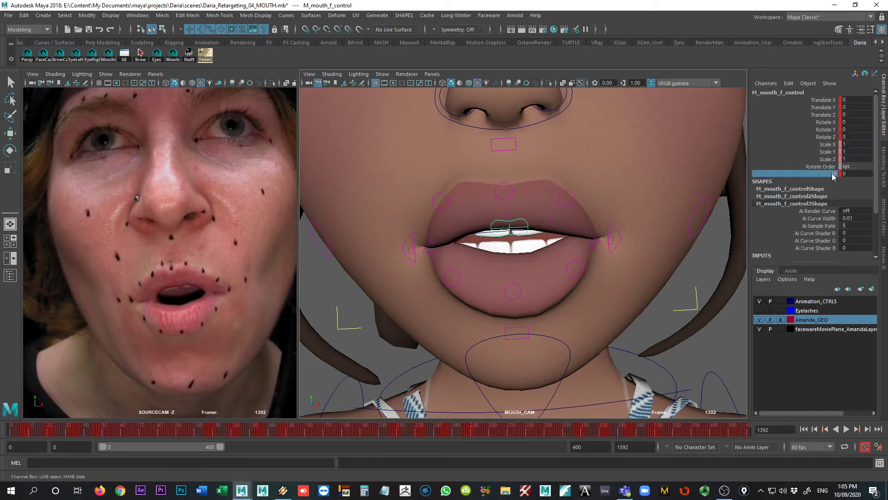
middle_drag(546, 188, 587, 188)
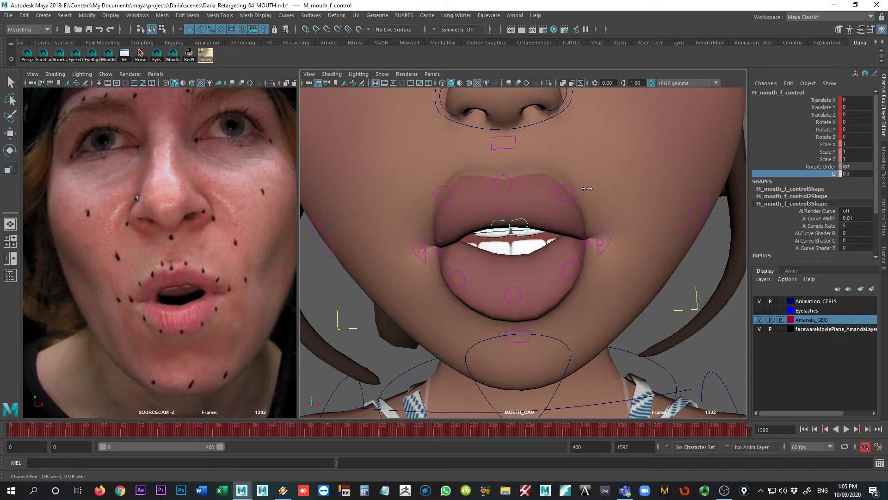
middle_drag(586, 188, 586, 188)
key(ctrl+z)
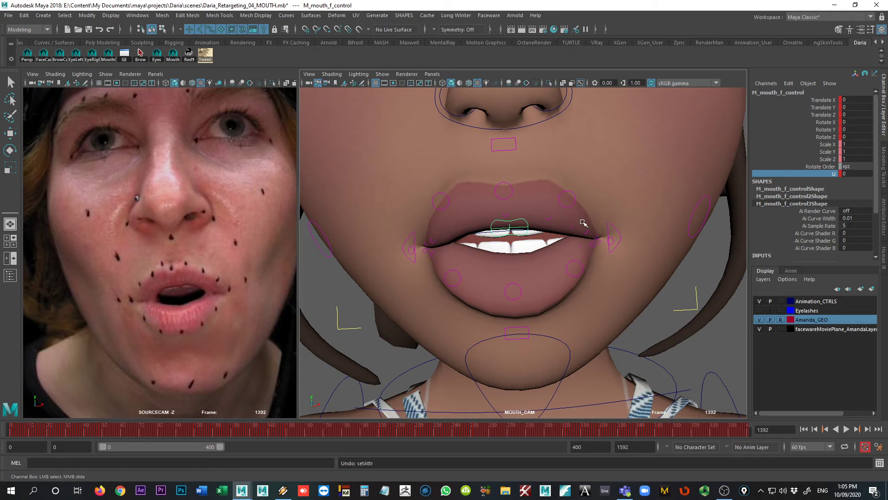
middle_drag(583, 223, 582, 221)
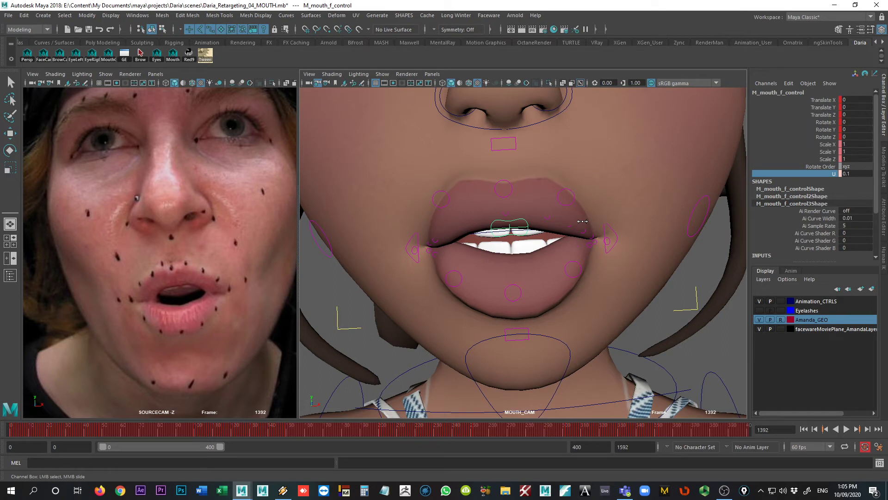
middle_drag(582, 221, 583, 222)
click(860, 174)
text(0.)
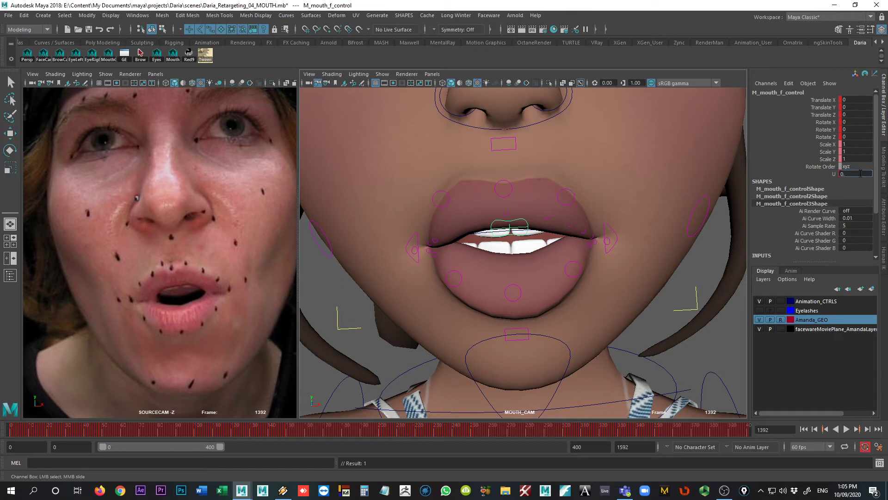
text(2)
key(Return)
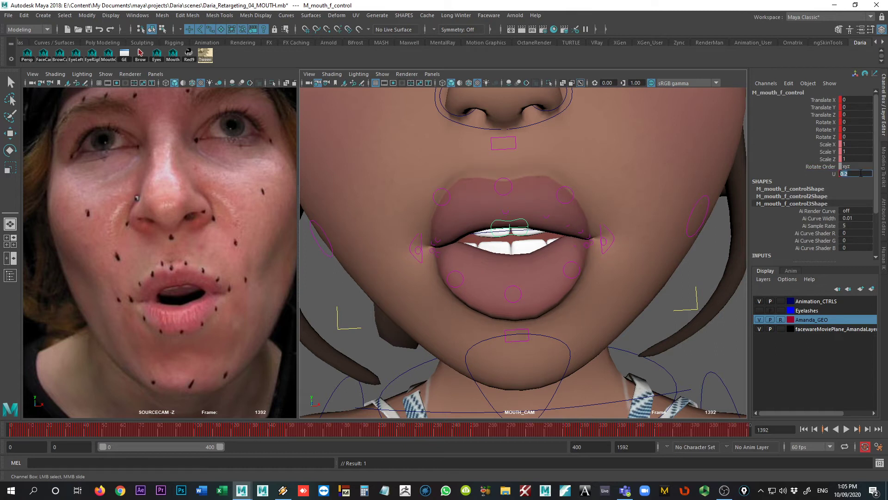
Step: Nudge the left upper-lip deform controls, raising deform 3 to Translate Y 0.2
click(547, 216)
key(w)
mouse_move(572, 215)
mouse_down()
mouse_move(574, 201)
mouse_move(573, 218)
mouse_up()
click(569, 222)
click(581, 228)
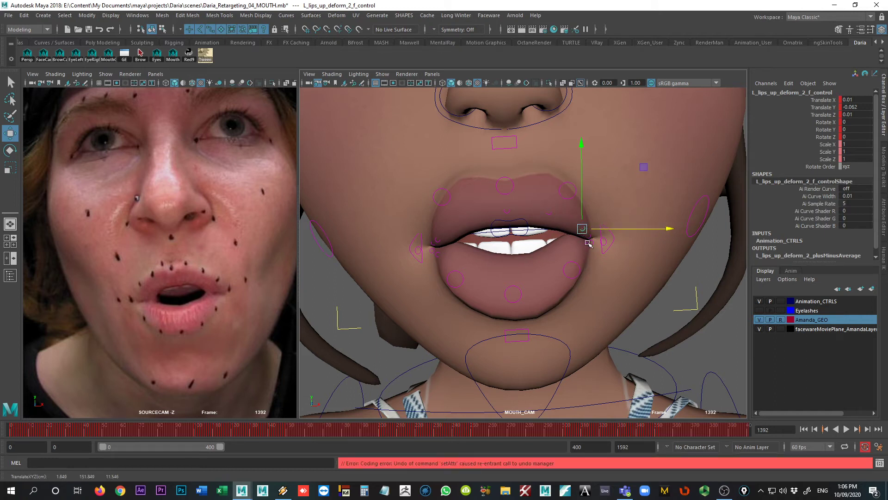
Step: Undo a trial Zip change, then lower and key the left upper-lip sneer control
click(610, 245)
click(835, 138)
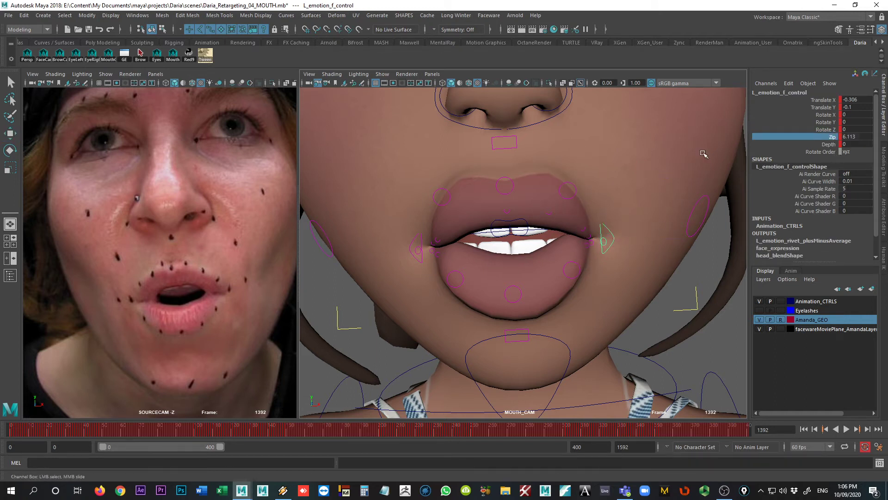
mouse_move(703, 153)
middle_down()
mouse_move(697, 158)
mouse_move(706, 163)
middle_up()
key(ctrl+z)
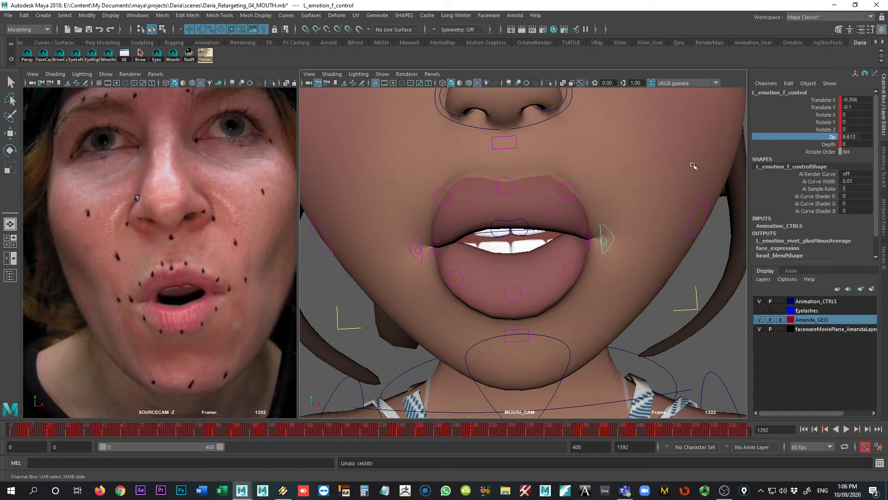
click(568, 191)
key(w)
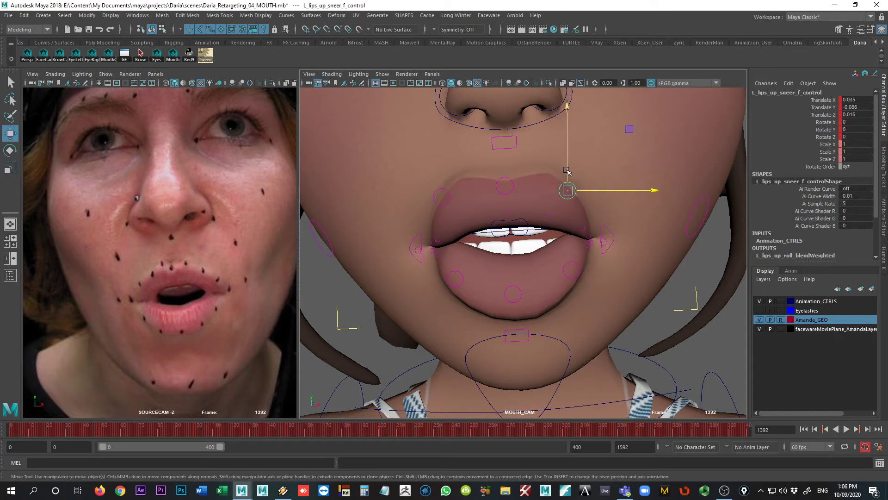
drag(568, 171, 567, 176)
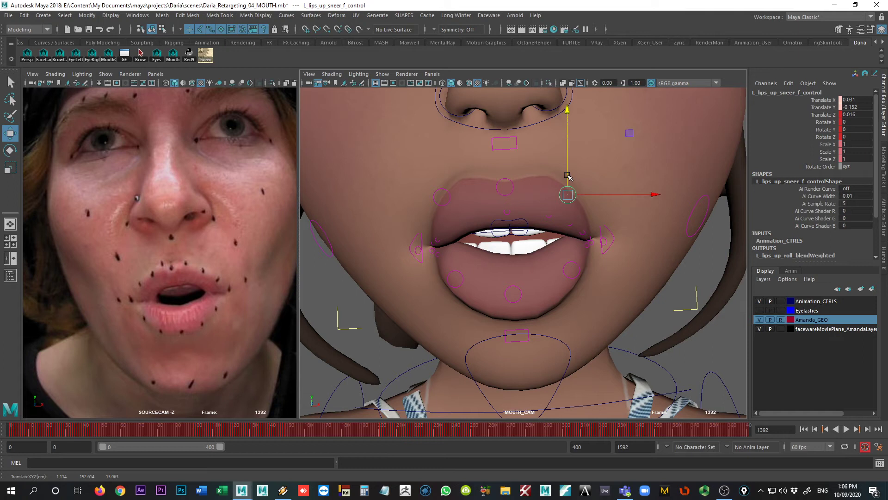
key(s)
Step: Adjust the upper-lip base and lower-lip base, and raise the lower-lip mid to Translate Y −0.163
click(505, 180)
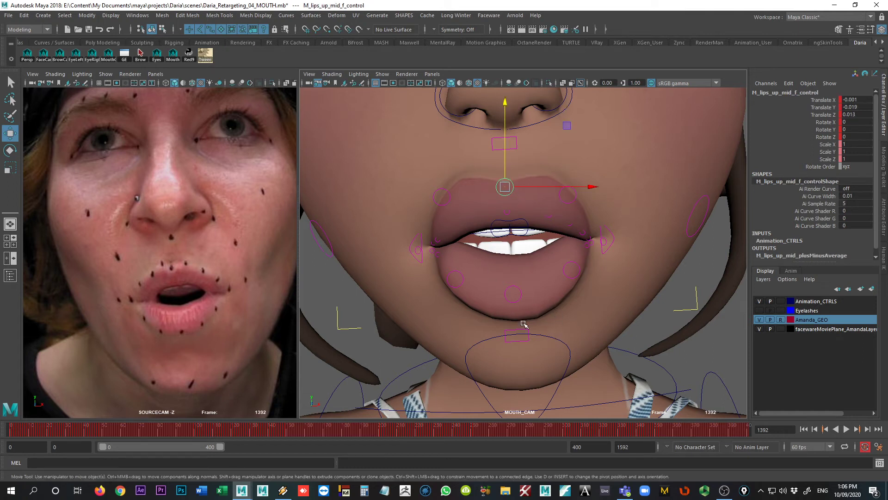
click(504, 144)
drag(504, 123, 505, 126)
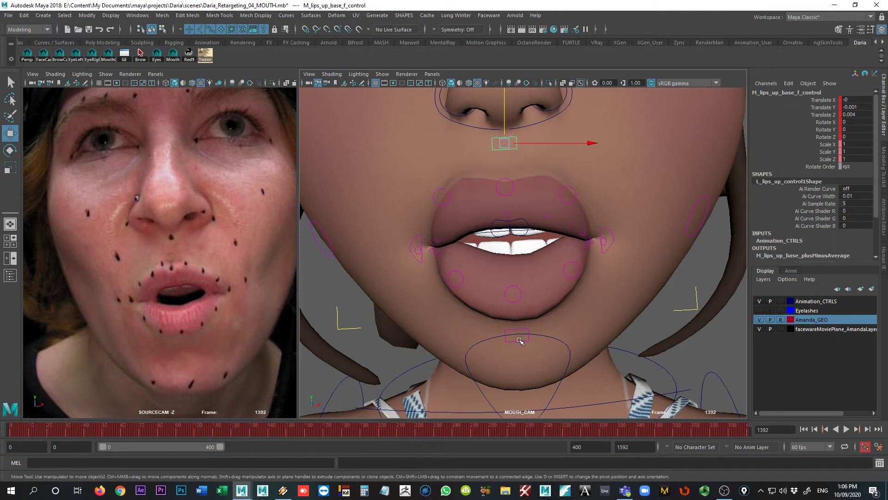
click(516, 336)
drag(517, 256, 516, 256)
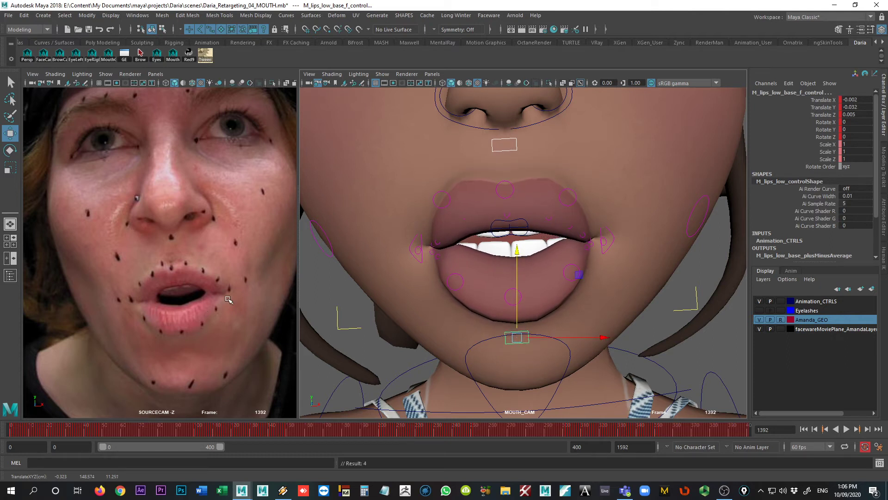
click(509, 291)
drag(513, 265, 513, 251)
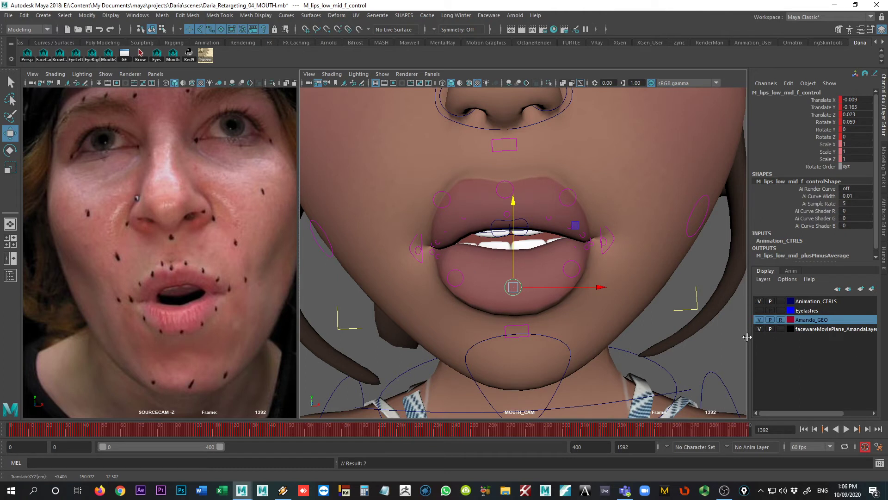
click(558, 339)
Step: Rotate the jaw to open the mouth further and raise both lower-lip deform controls
key(e)
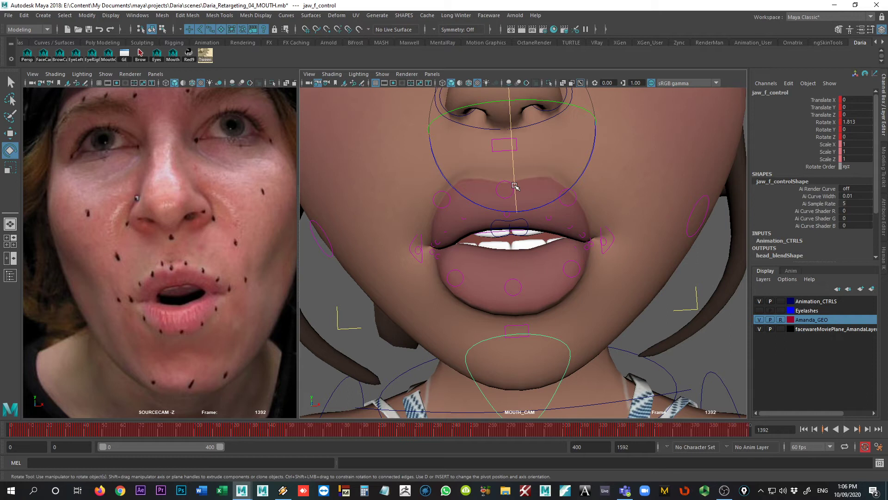
drag(515, 186, 523, 190)
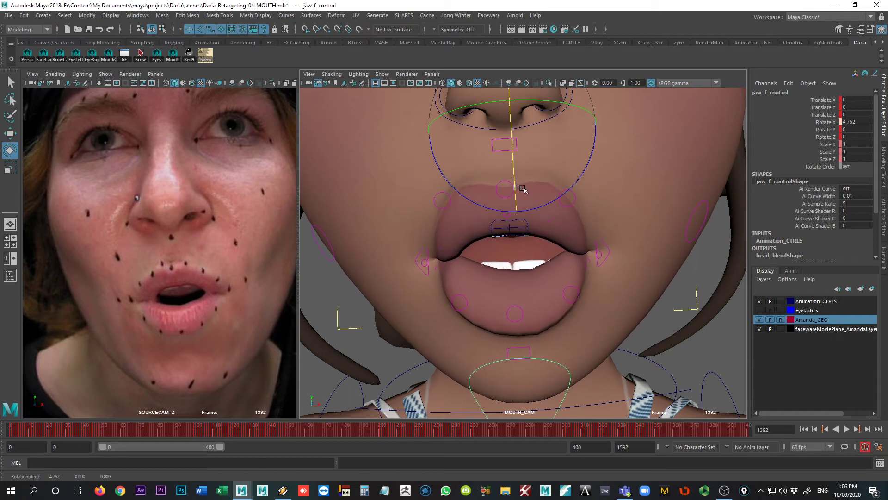
click(759, 319)
click(554, 288)
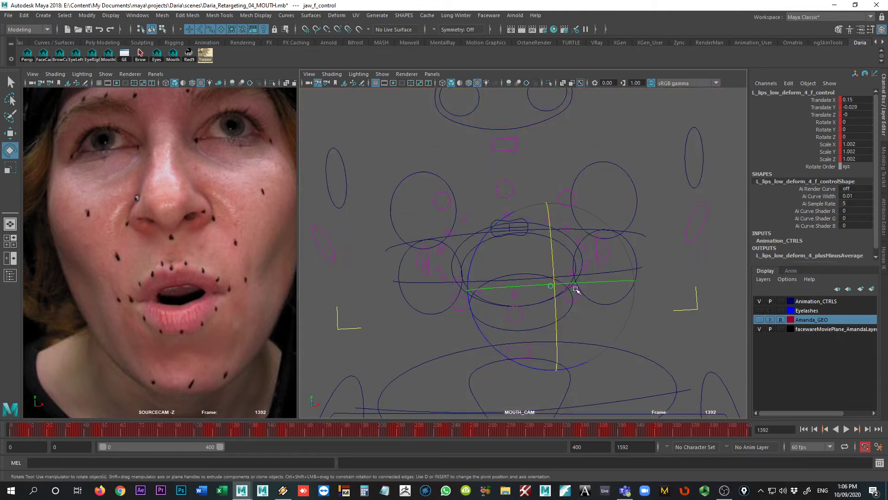
click(759, 320)
key(w)
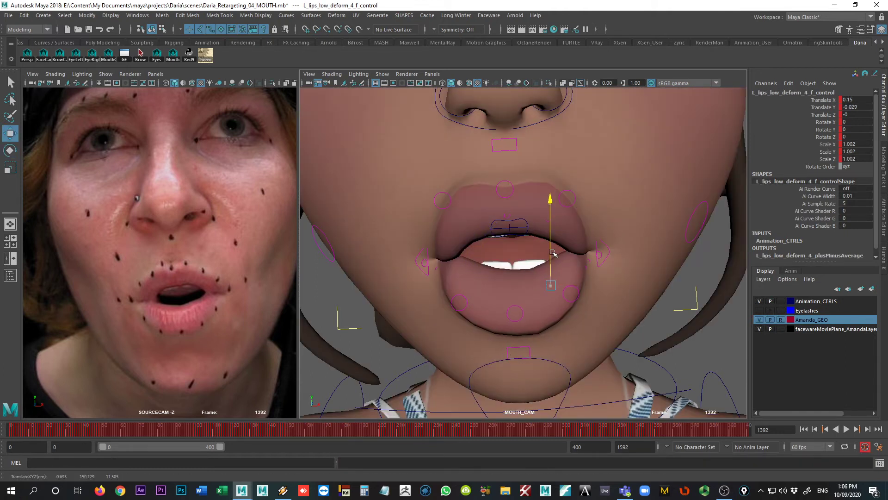
drag(555, 253, 557, 246)
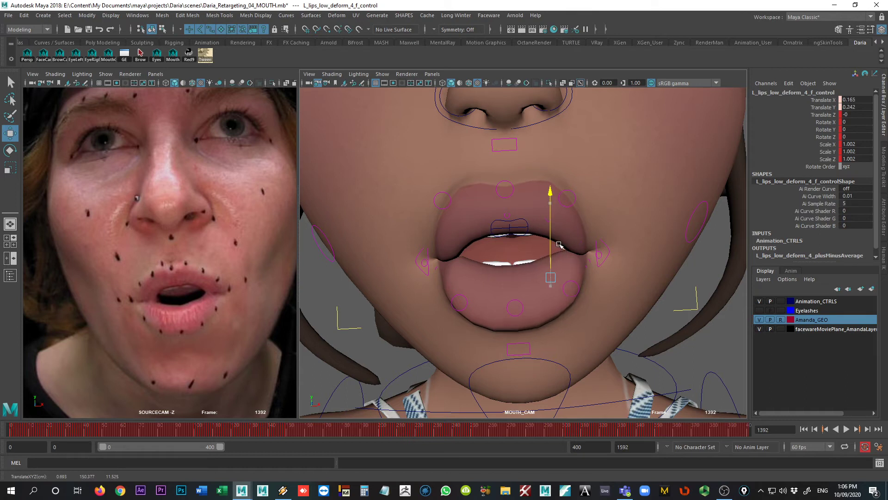
click(759, 319)
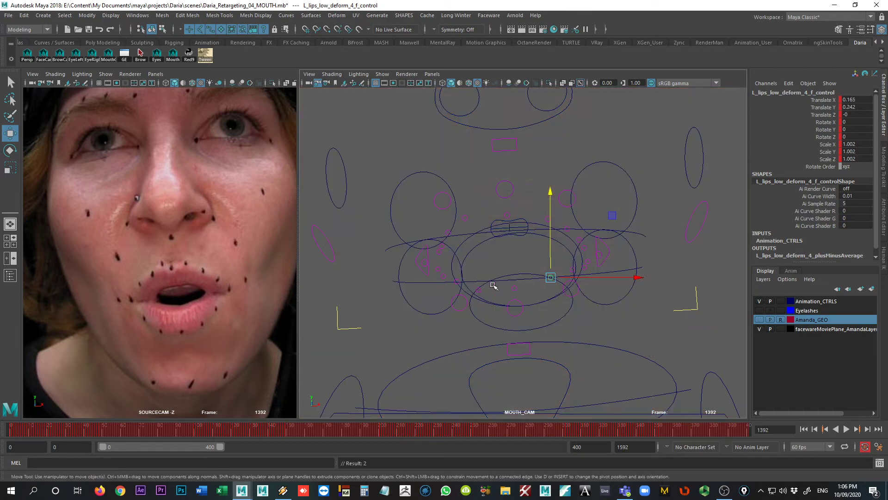
click(497, 288)
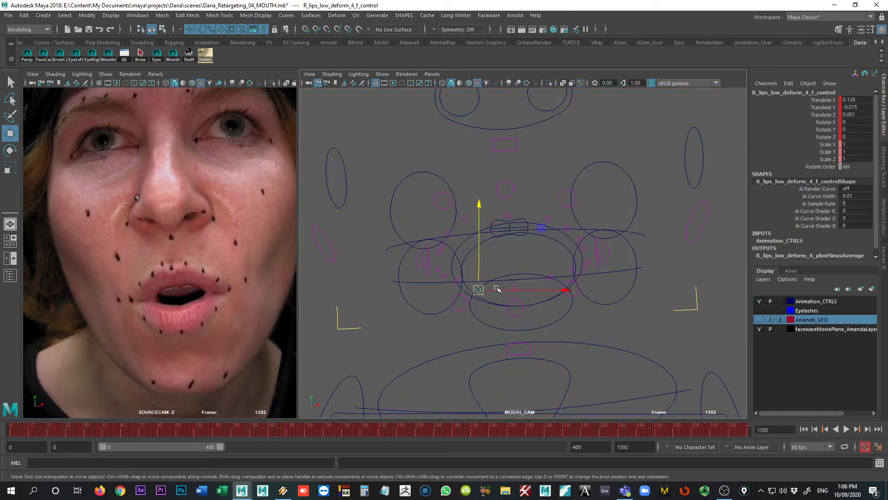
click(759, 320)
drag(477, 262, 478, 256)
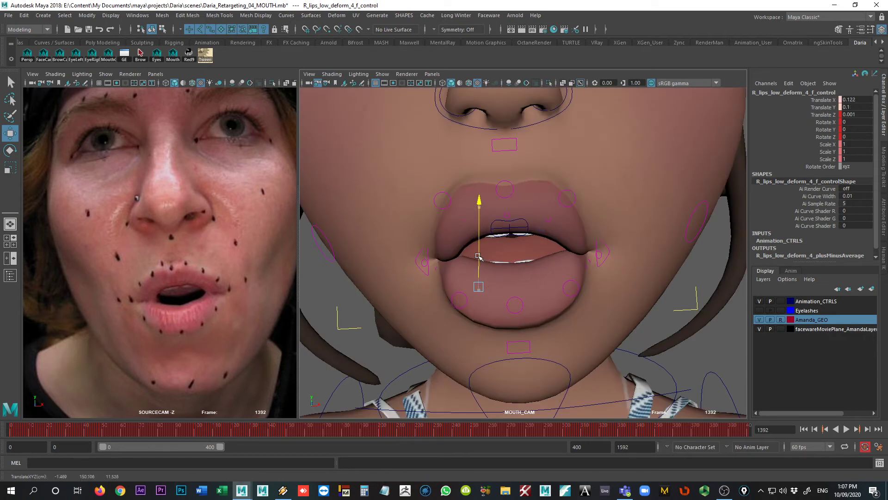
Step: Adjust the lower-lip mid control's height and move the left lower-lip sneer vertically
click(514, 303)
drag(516, 278, 517, 276)
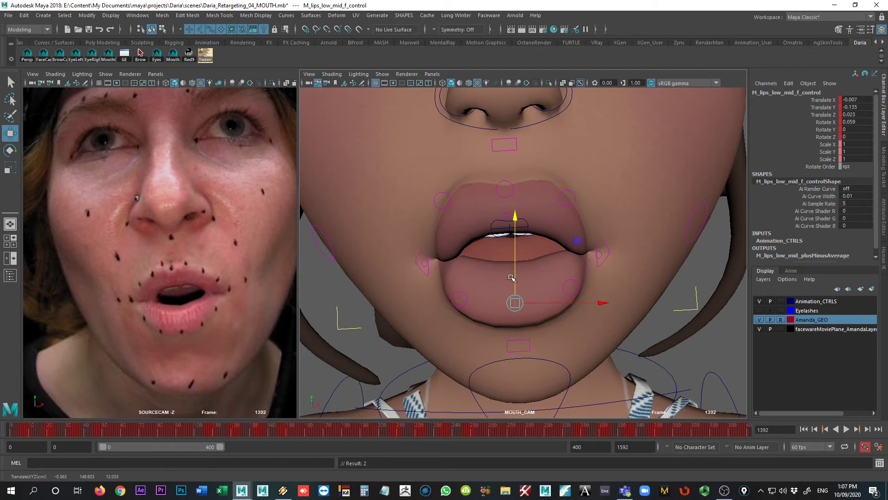
click(463, 296)
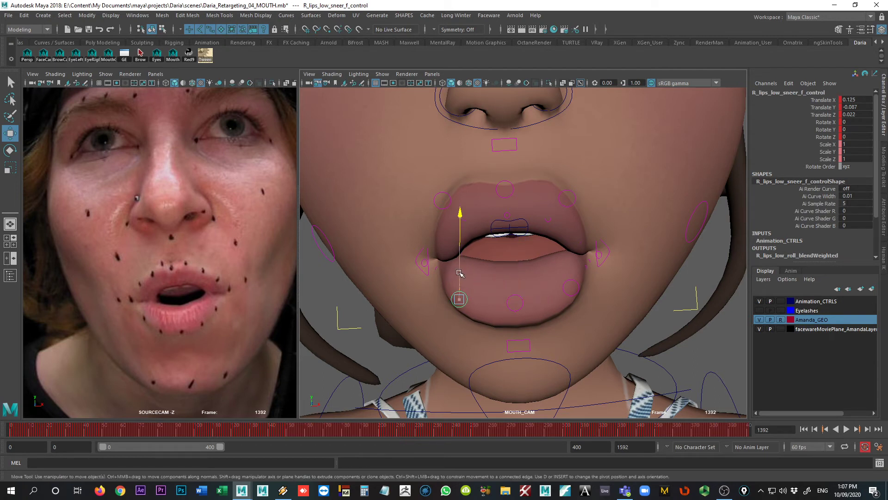
click(571, 287)
drag(572, 269, 571, 267)
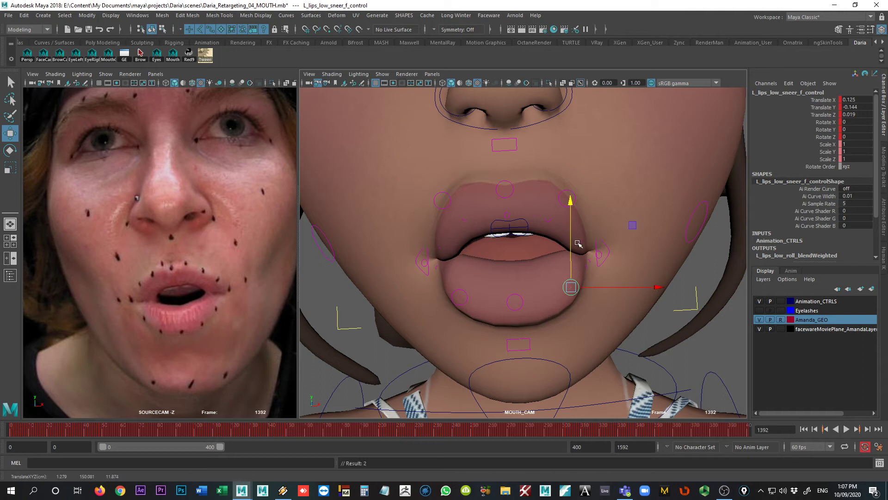
Step: Nudge the right mouth-corner emotion control upward, discarding a trial lip-corner move
click(426, 262)
drag(424, 260, 424, 252)
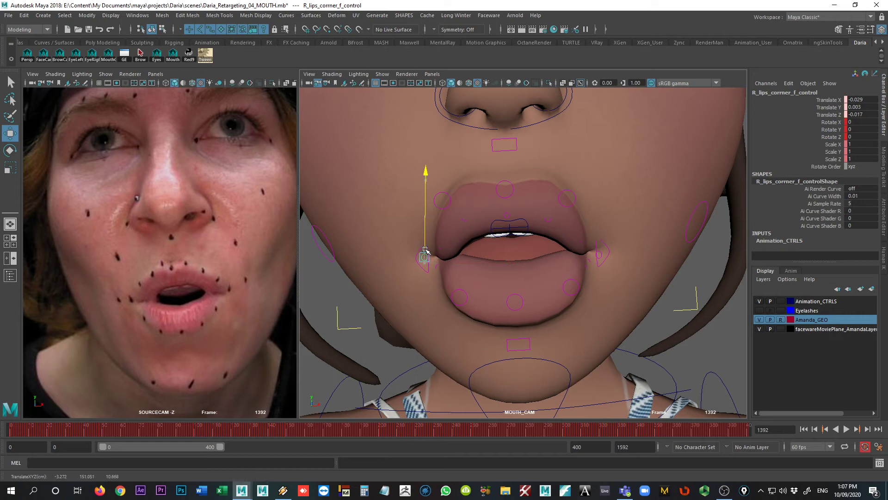
key(ctrl+z)
click(429, 252)
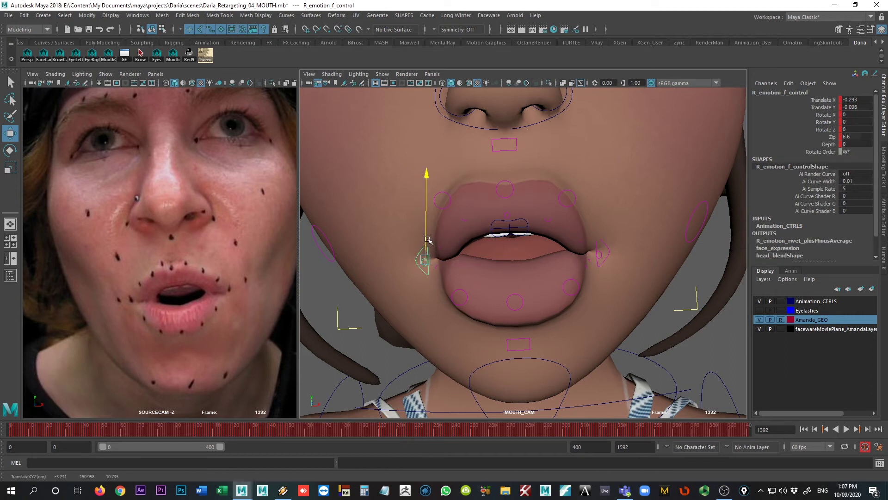
drag(428, 239, 427, 238)
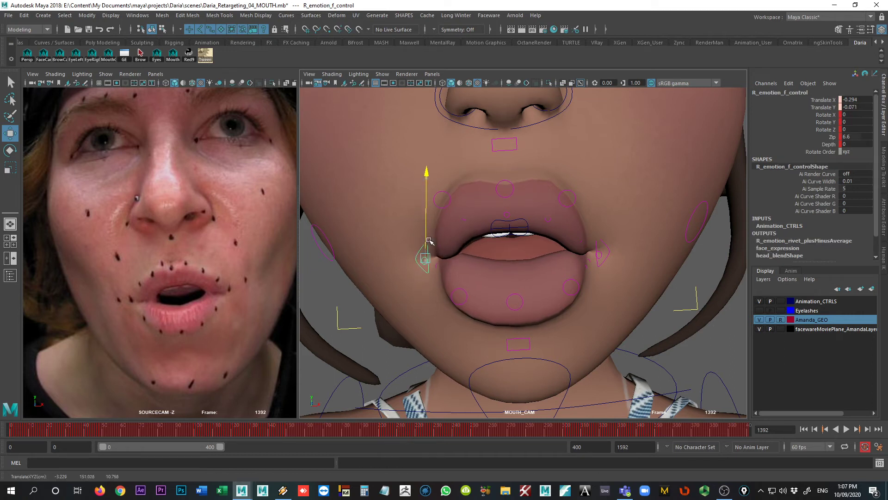
click(608, 252)
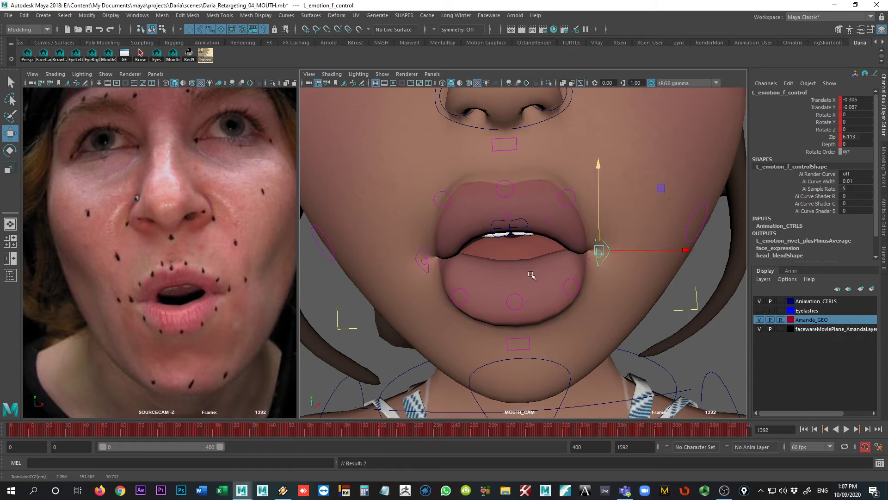
Step: Set M_mouth_f_control's U to 0 after trying 0.2 and 0.1
click(517, 231)
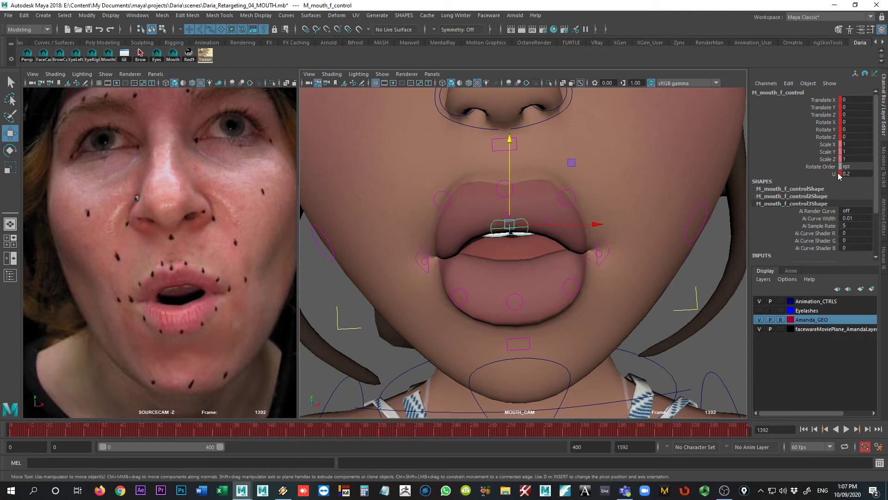
double_click(844, 174)
text(0)
key(Return)
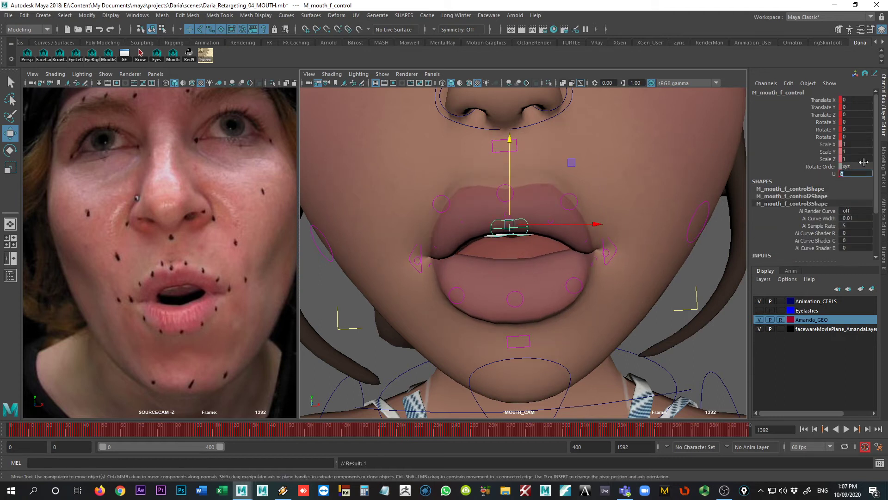
text(0.2)
key(Return)
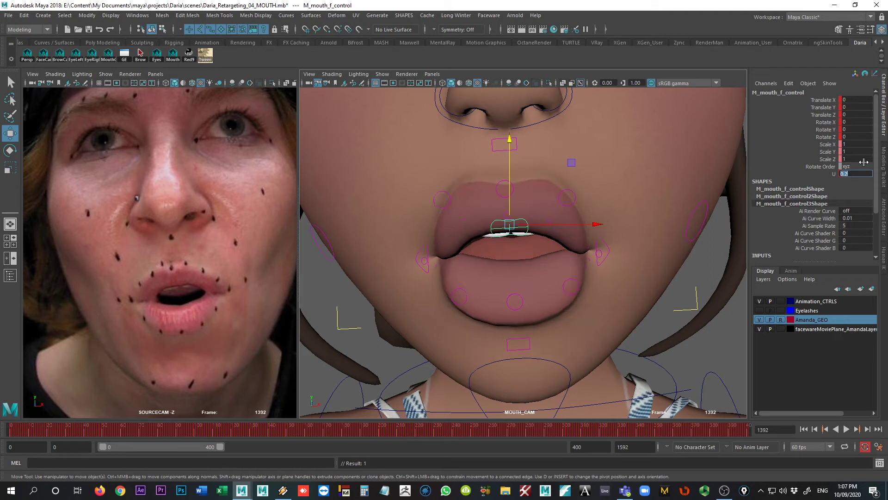
text(0.1)
key(Return)
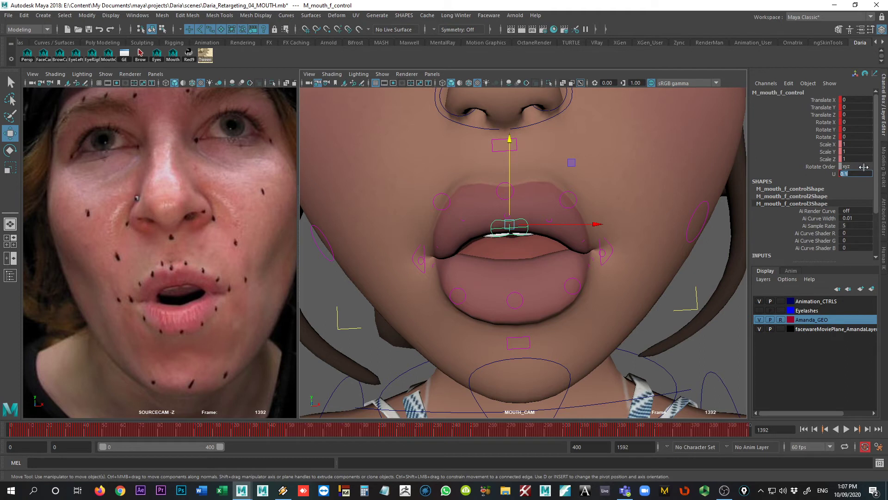
click(859, 174)
key(Return)
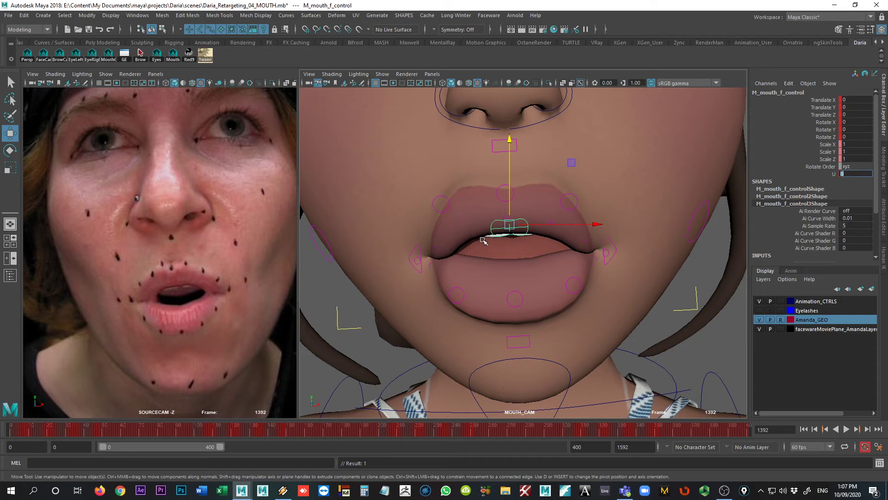
Step: Lower L_emotion_f_control's Zip to 5.913
click(606, 252)
click(831, 136)
middle_drag(682, 164, 681, 169)
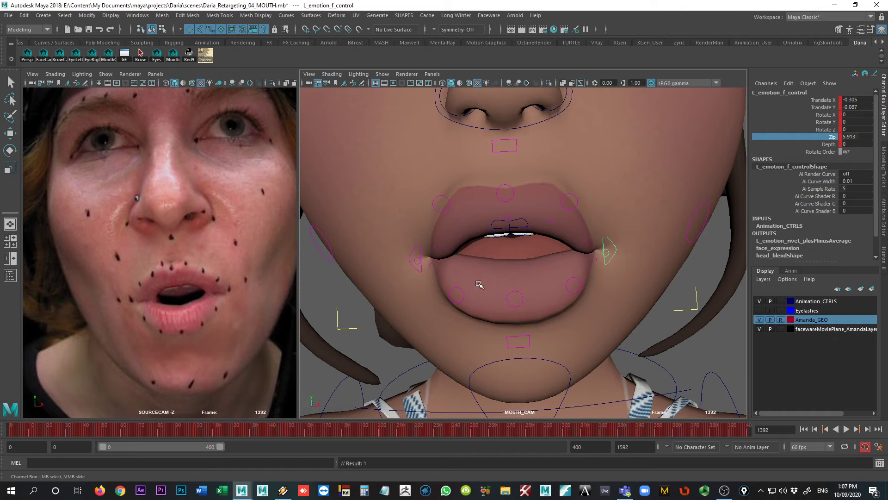
Step: Lower the lower-lip mid control to Translate Y −0.187 and undo the stray upper-lip sneer move
click(516, 294)
key(w)
drag(515, 288, 517, 286)
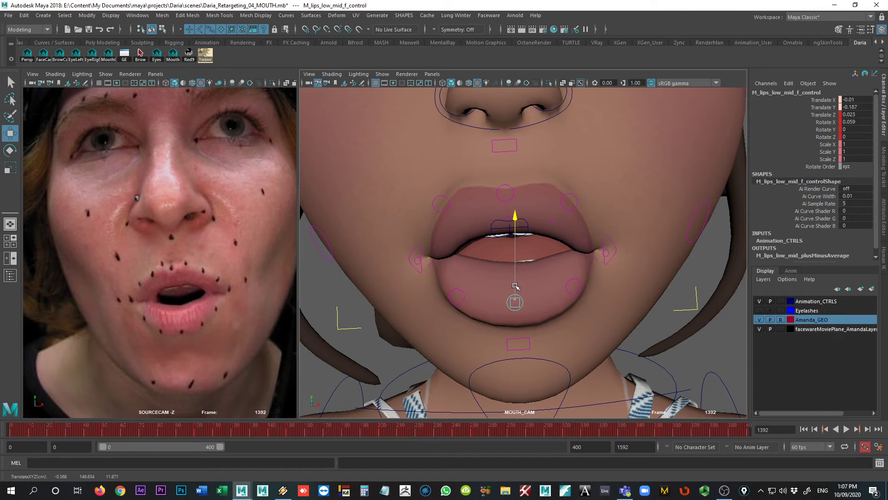
click(448, 204)
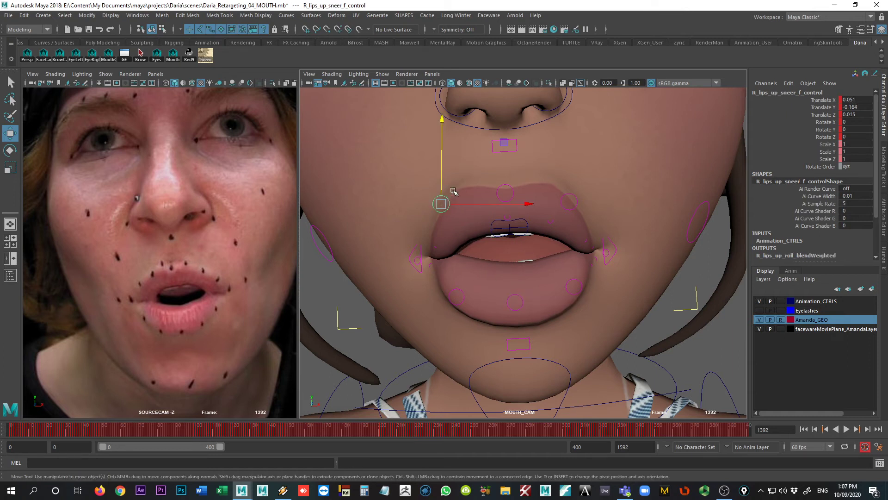
key(ctrl+z)
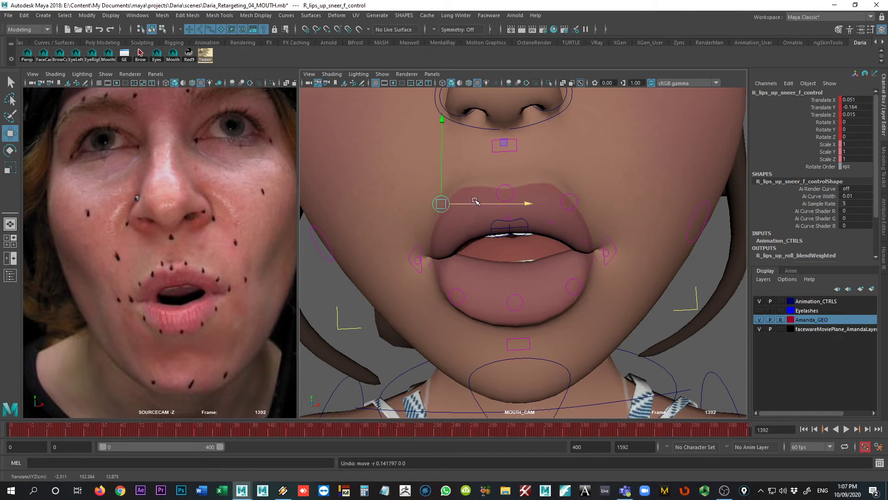
click(506, 192)
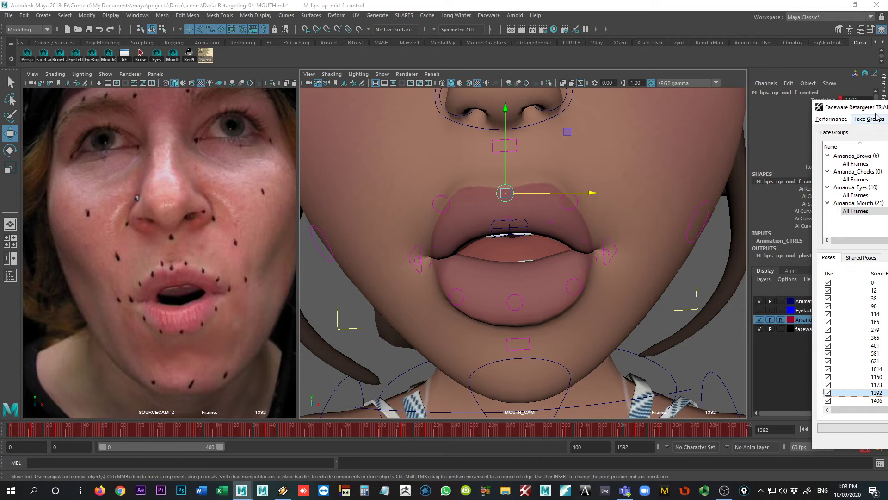
Step: Flip between poses 1392 and 1406 in the Poses list, ending on 1406
drag(869, 111, 765, 109)
scroll(781, 389, down, 3)
click(777, 359)
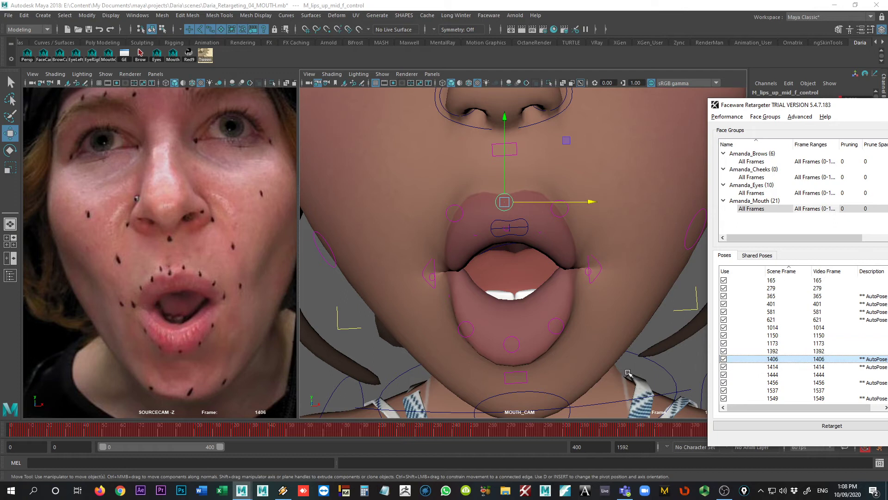
click(773, 351)
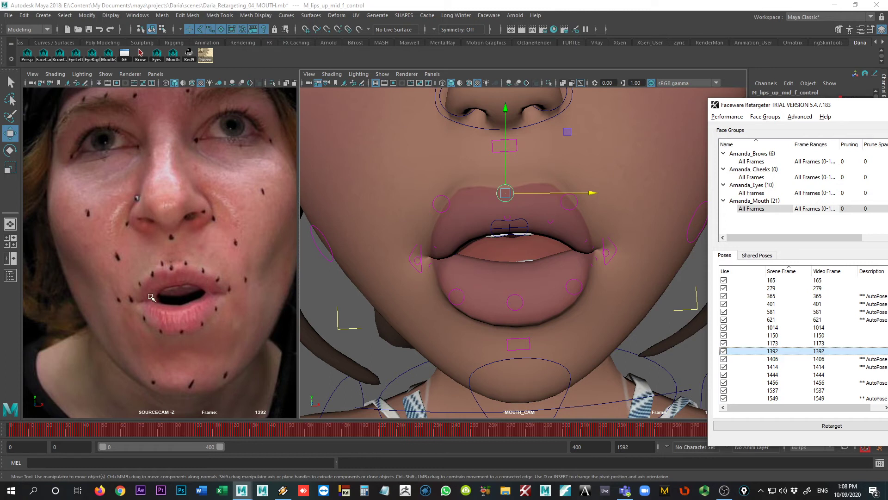
click(782, 359)
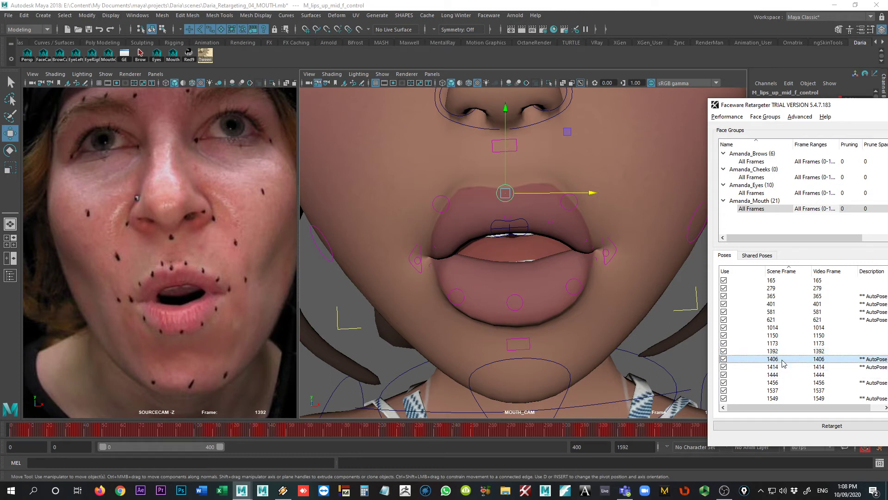
key(Up)
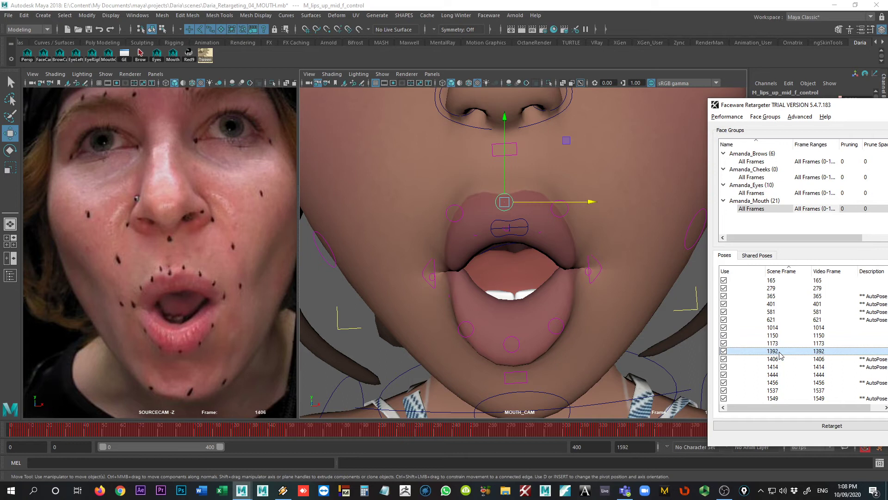
click(777, 360)
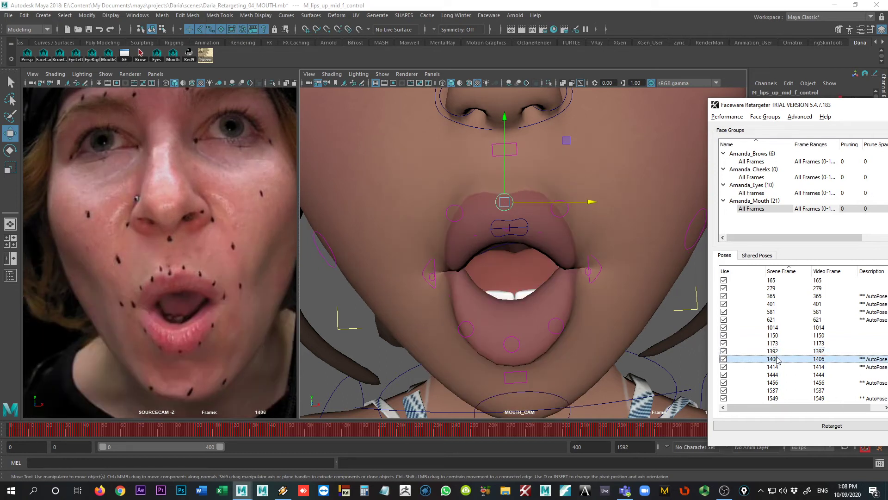
key(Up)
click(777, 359)
Step: Nudge the R_emotion_f_control mouth corner slightly on pose 1406
click(594, 270)
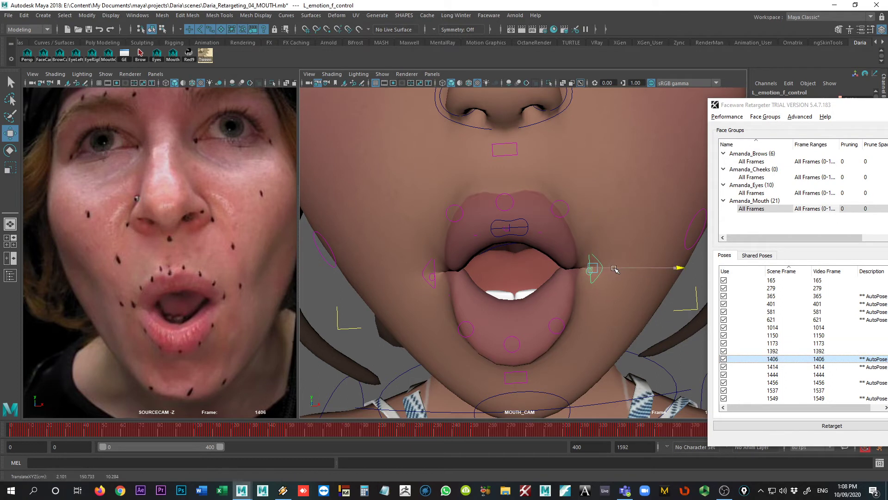
click(434, 271)
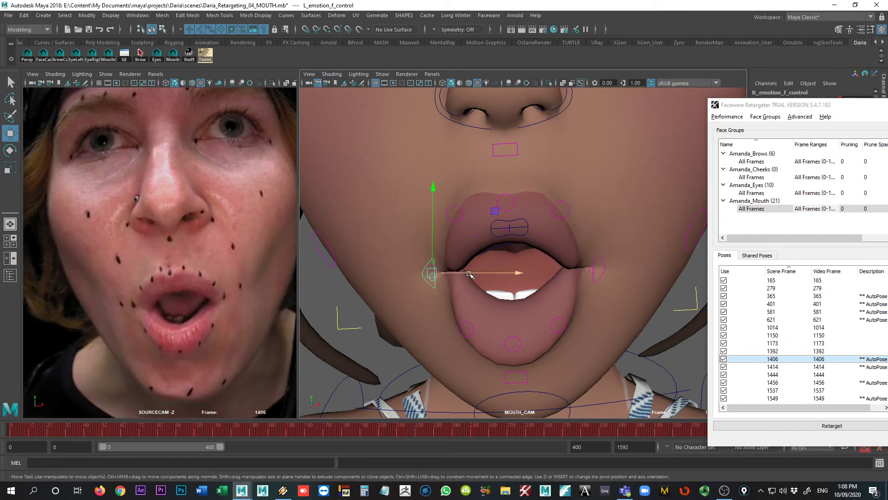
drag(470, 274, 466, 274)
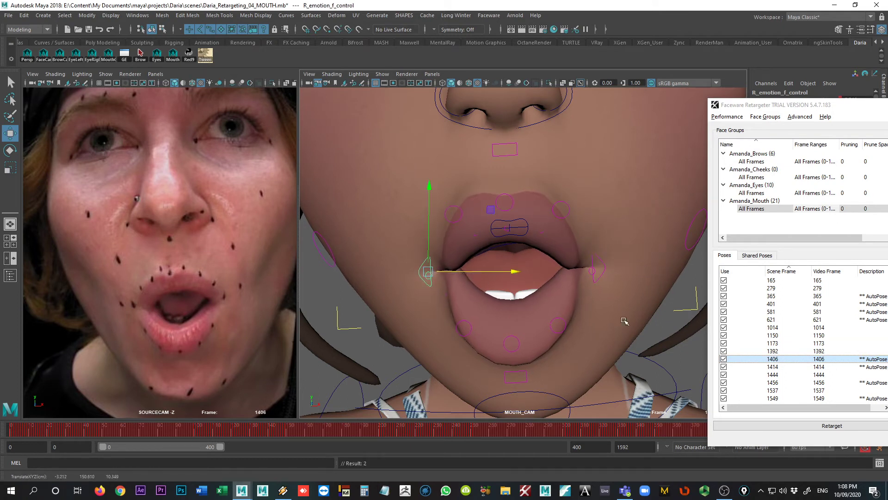
Step: Compare pose 1406 against poses 1392 and 1414, ending back on 1406
click(772, 350)
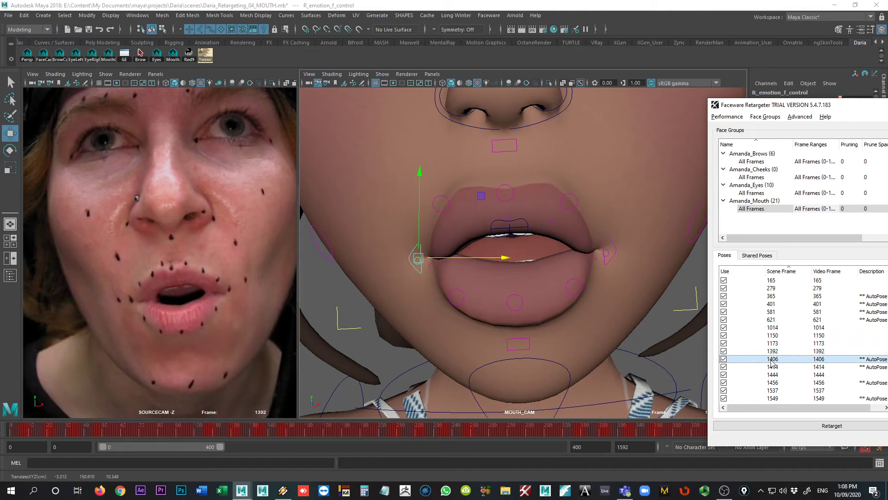
click(772, 367)
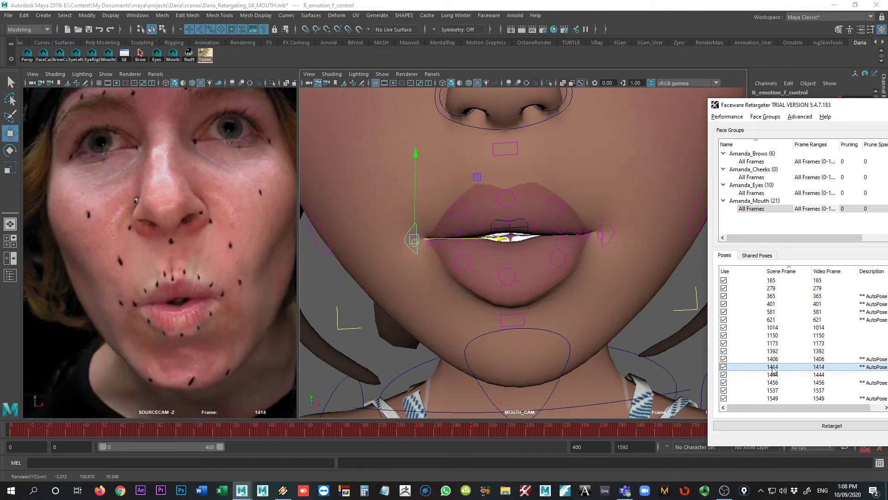
key(Up)
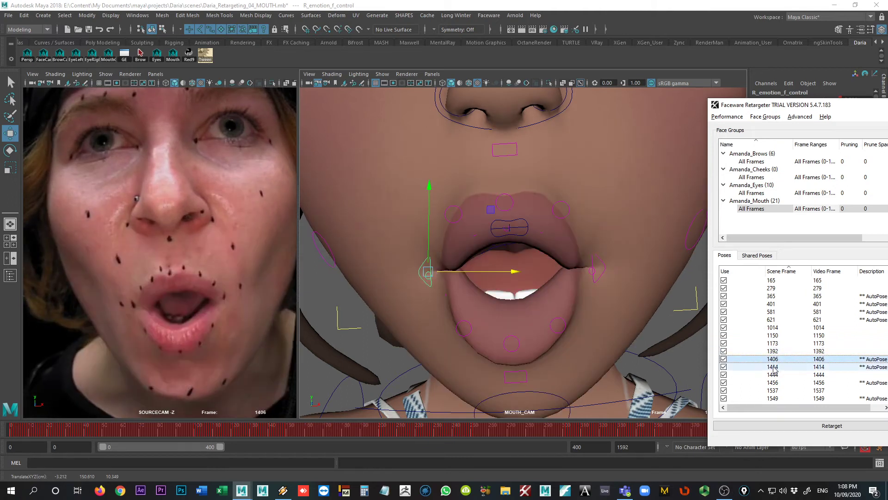
click(772, 366)
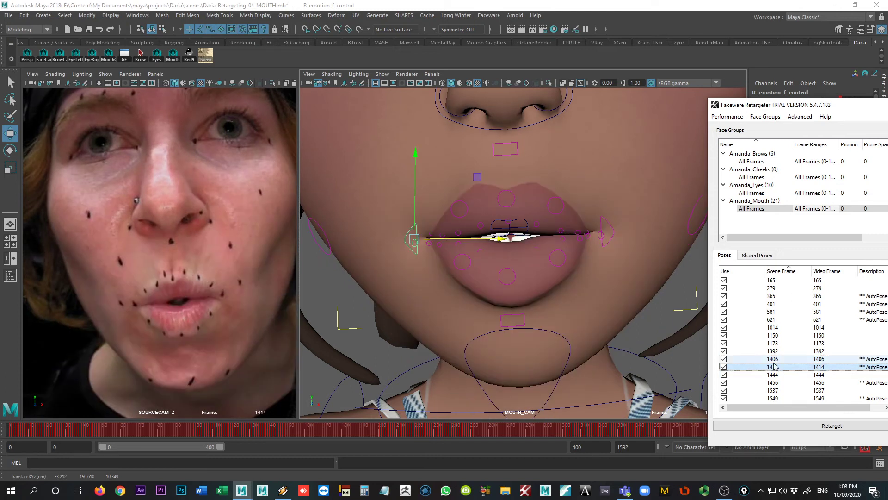
click(774, 360)
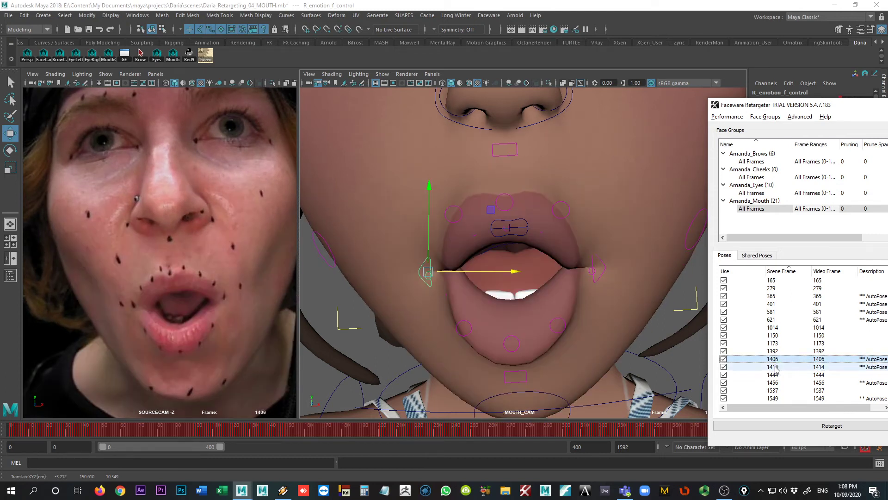
click(776, 367)
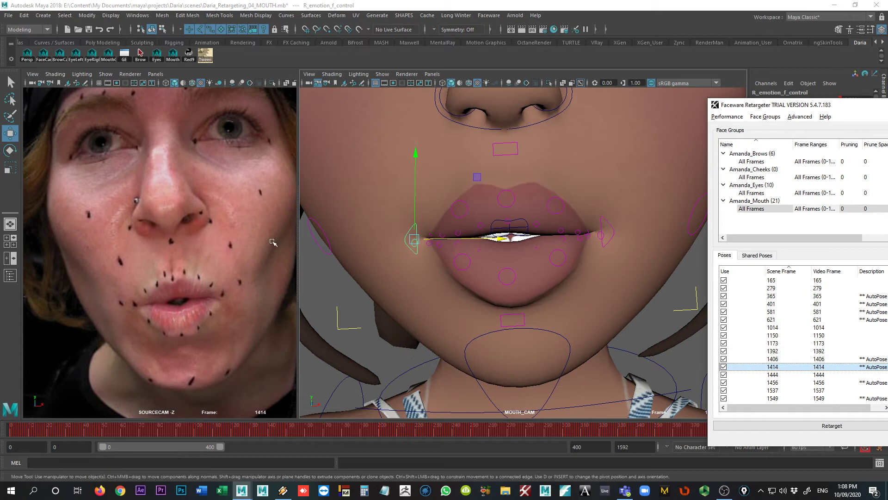
click(776, 351)
click(776, 359)
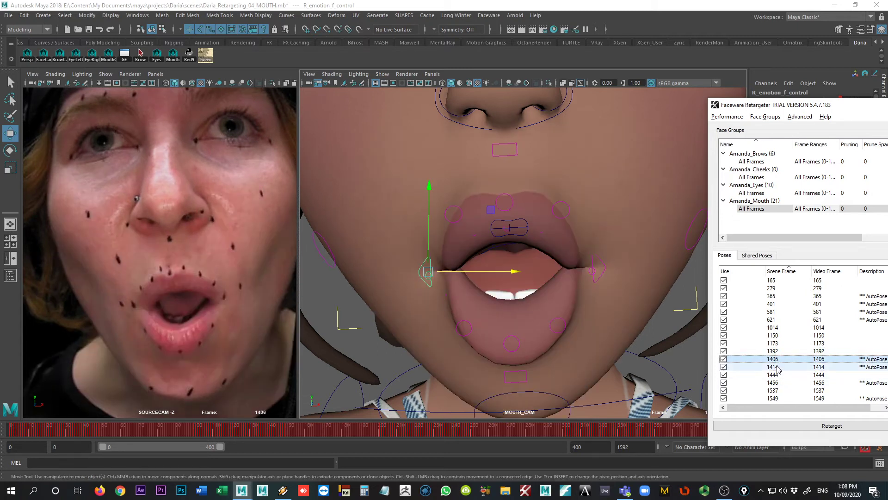
click(776, 367)
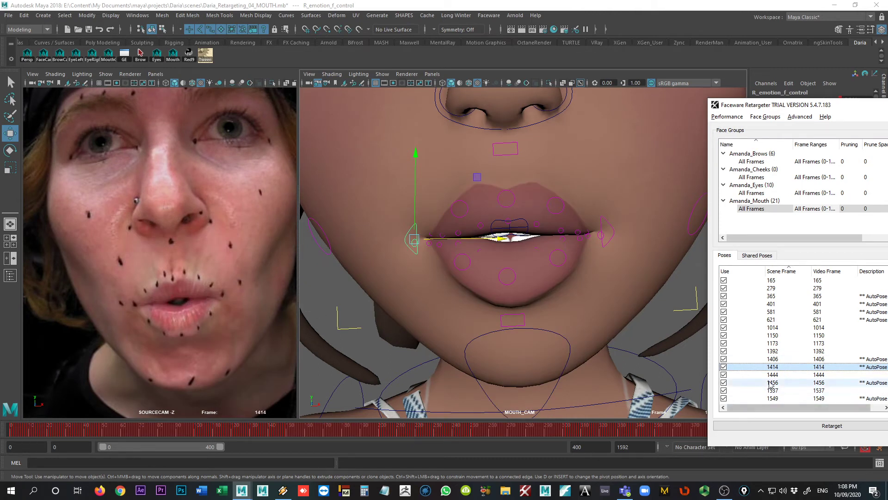
click(773, 359)
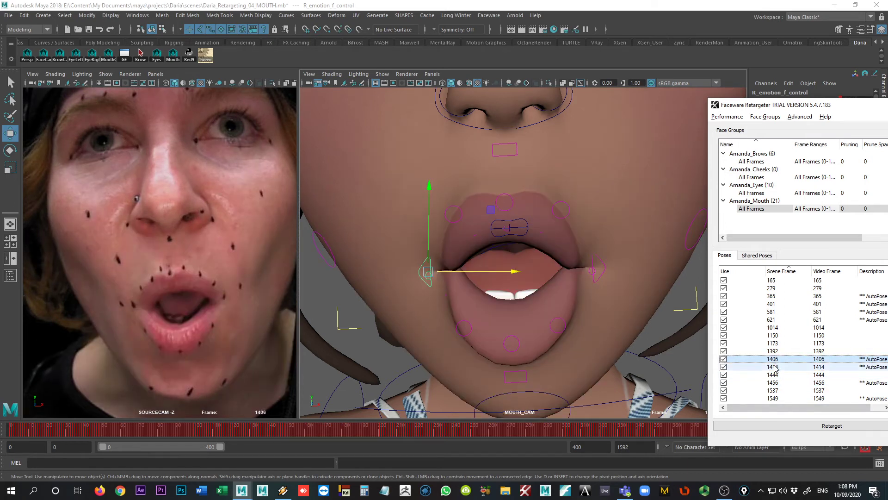
click(775, 367)
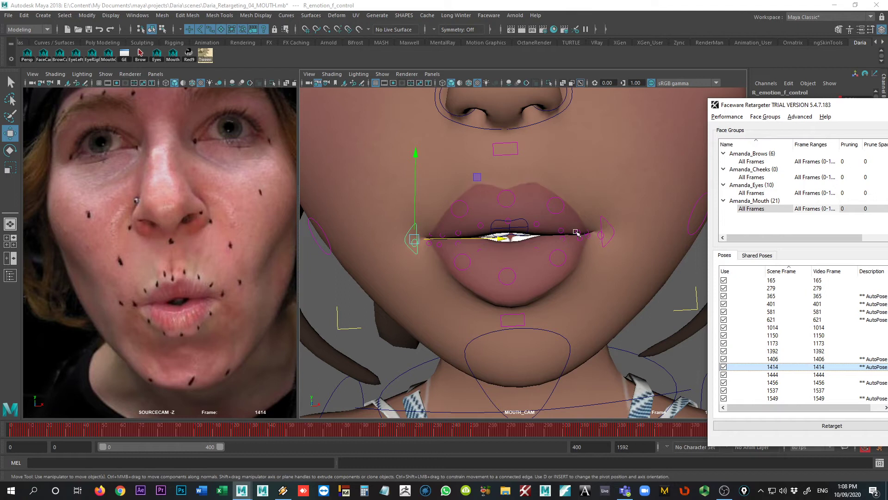
click(772, 360)
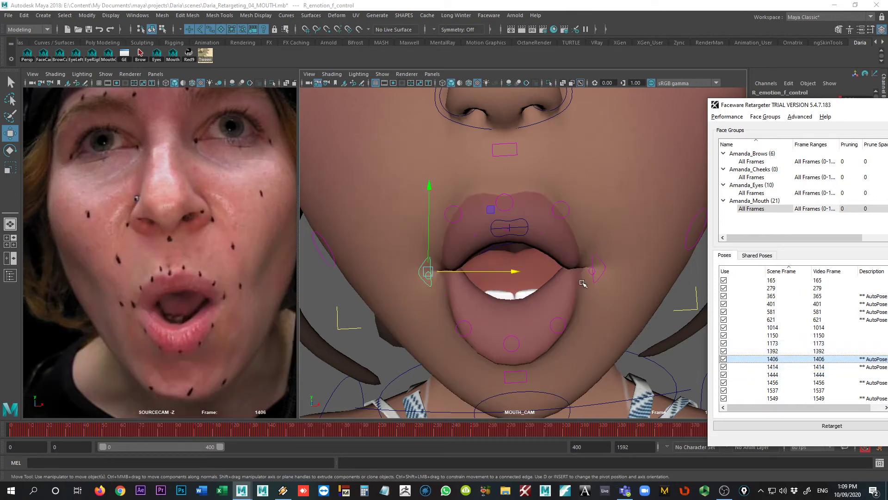
Step: Flip between poses 1392, 1406 and 1414, settling on pose 1406
click(775, 351)
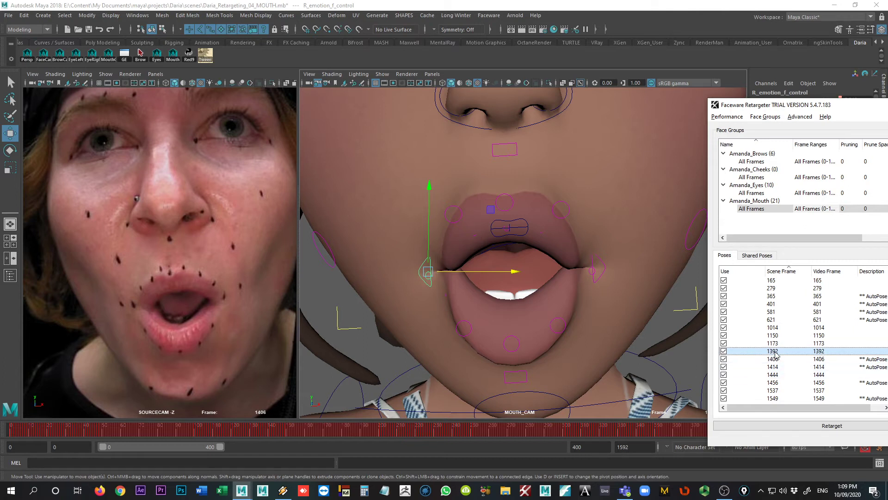
click(774, 359)
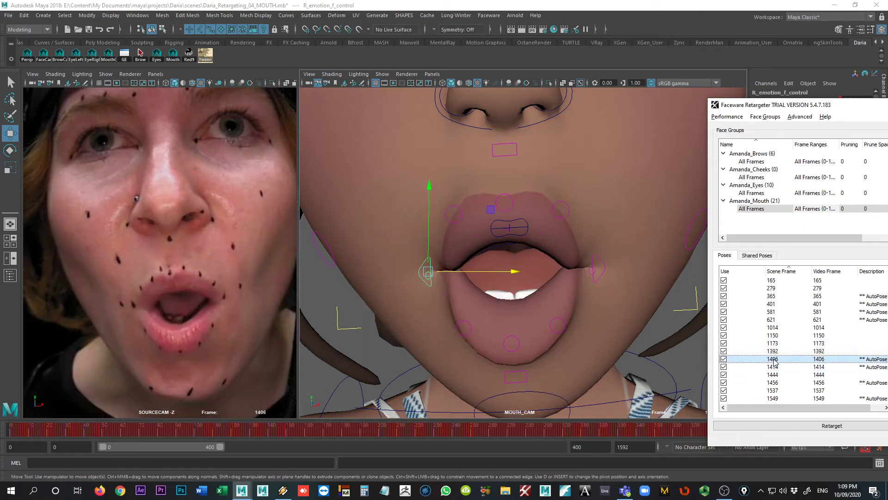
click(773, 367)
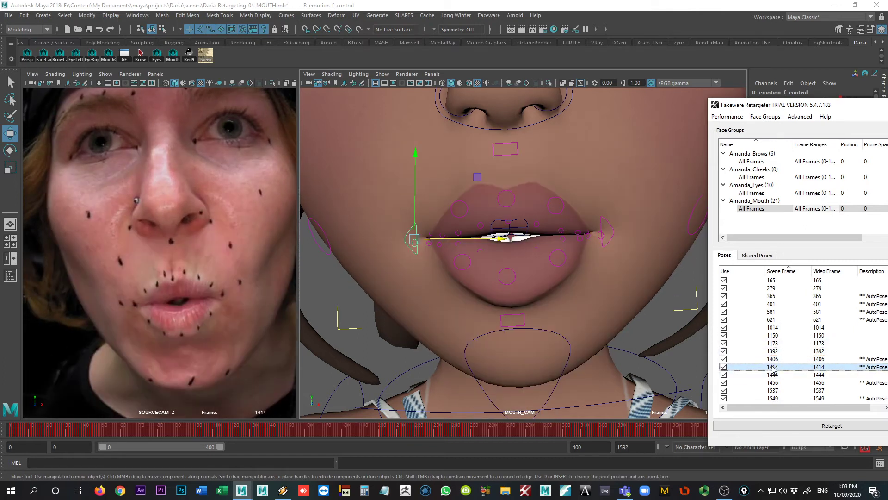
click(775, 360)
click(774, 352)
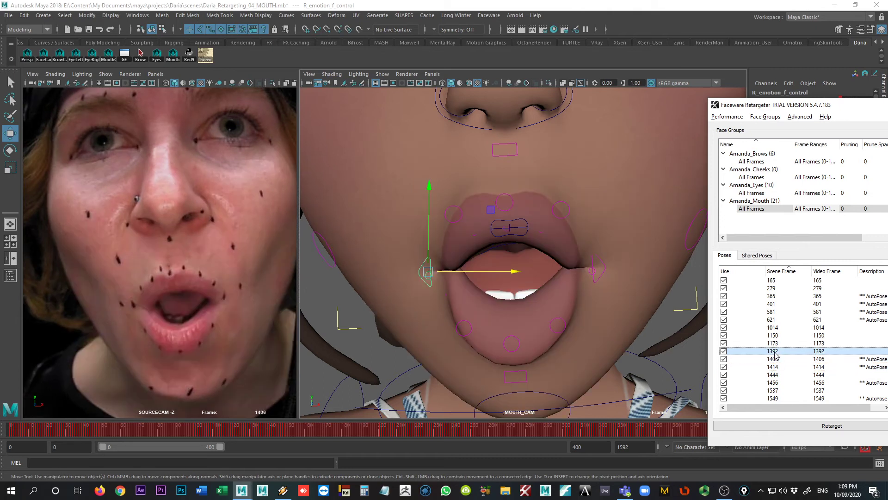
click(776, 359)
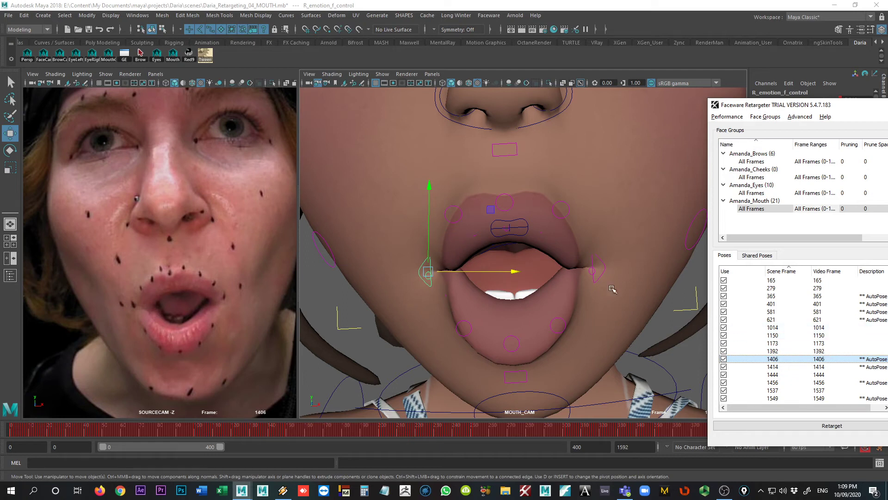
Step: Raise both mouth-corner controls on pose 1406, checking against poses 1392 and 1414
click(590, 263)
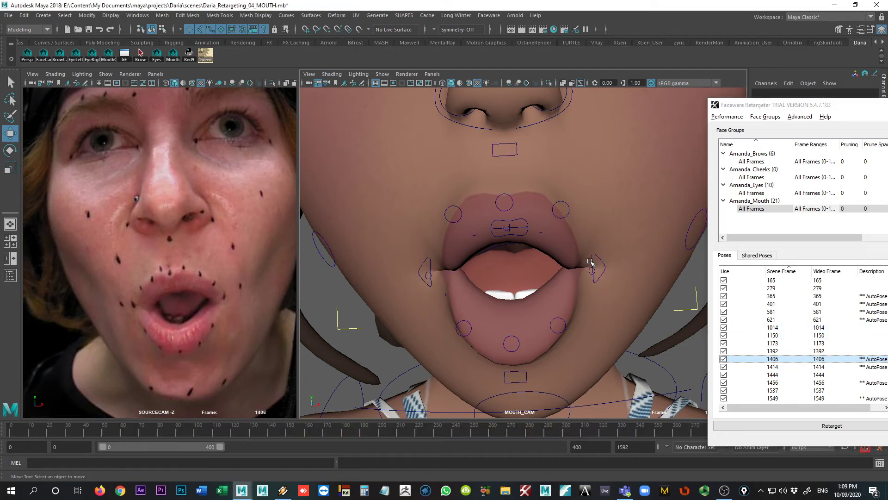
click(593, 264)
shift+click(429, 260)
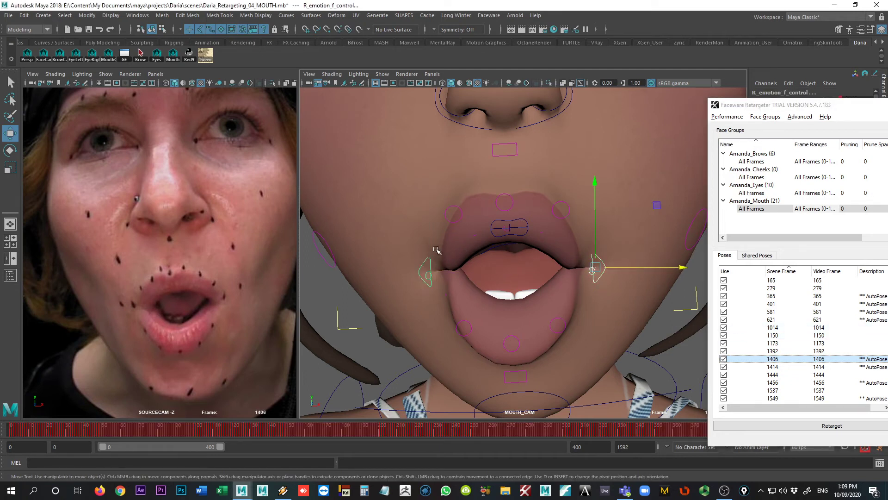
drag(595, 227, 599, 220)
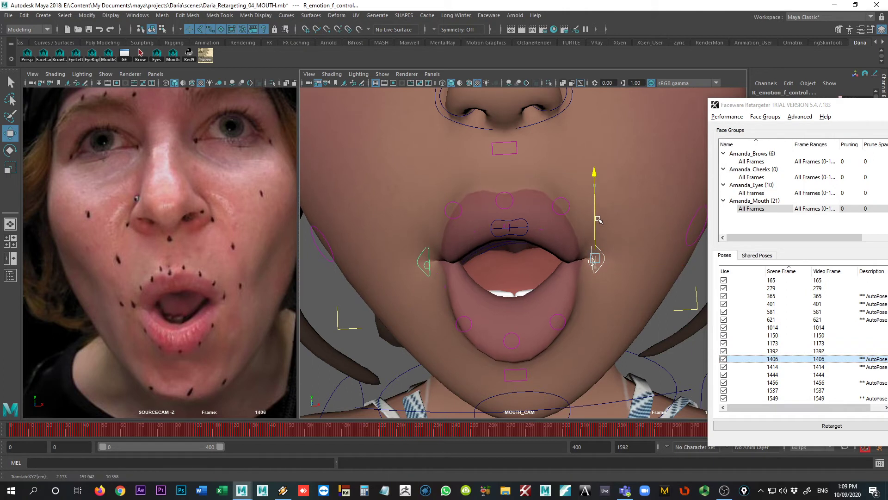
click(775, 352)
click(775, 359)
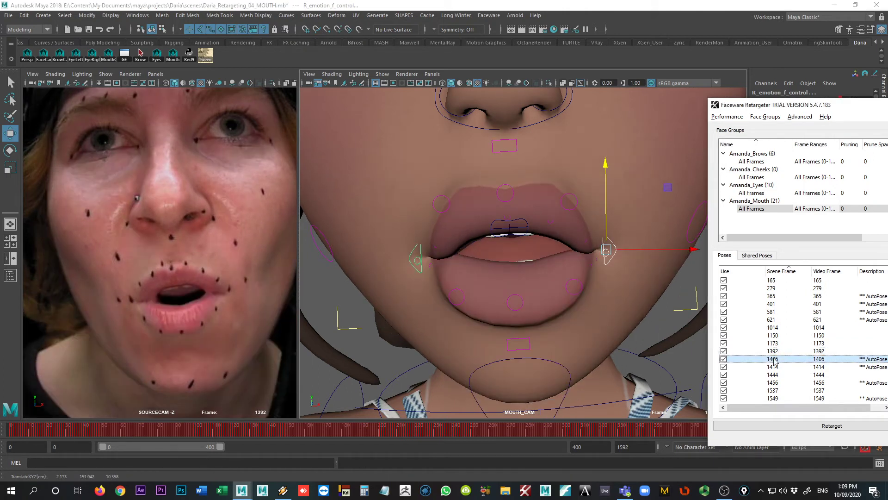
click(773, 370)
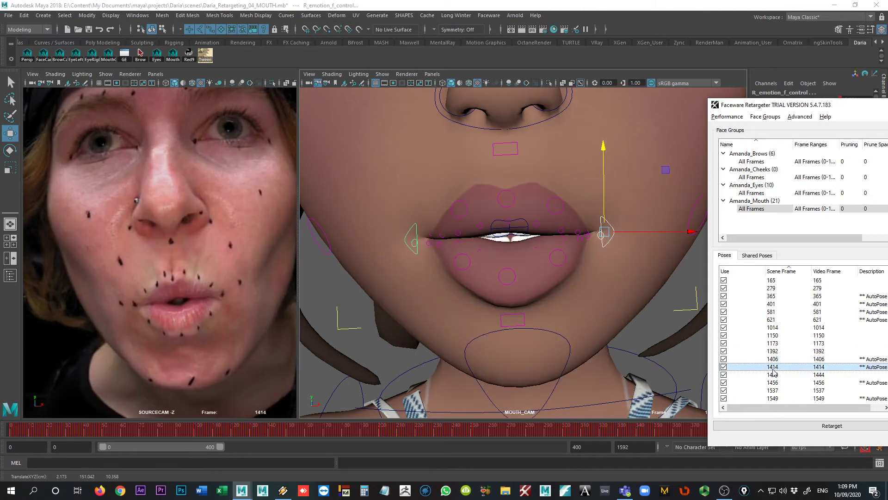
click(771, 359)
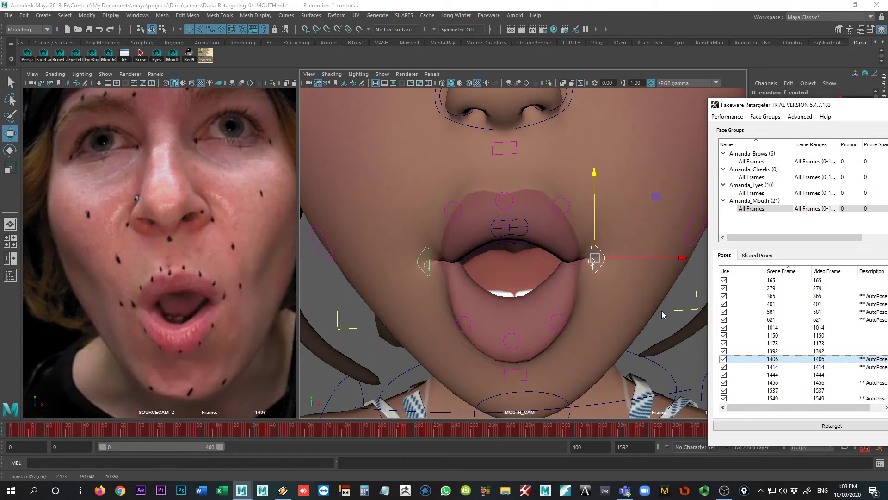
drag(596, 229, 597, 225)
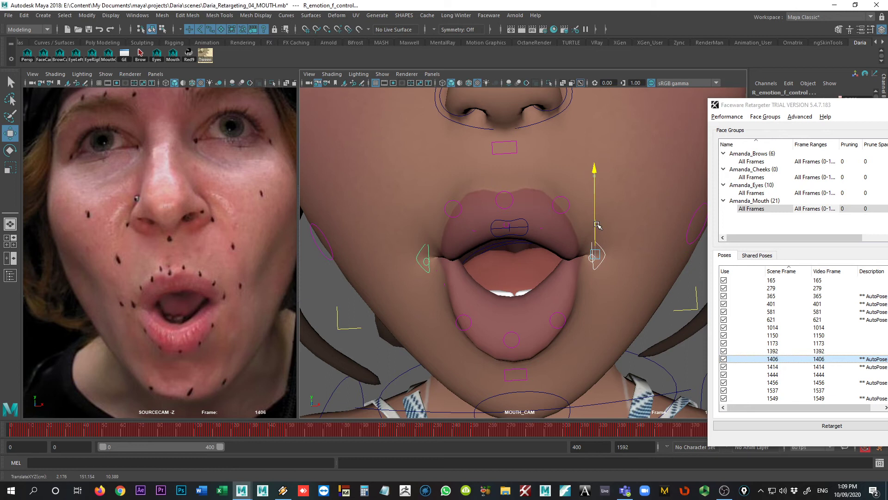
Step: Lift the L_lips_low_sneer_f_control lower lip and rotate jaw_f_control to close the mouth slightly
click(513, 340)
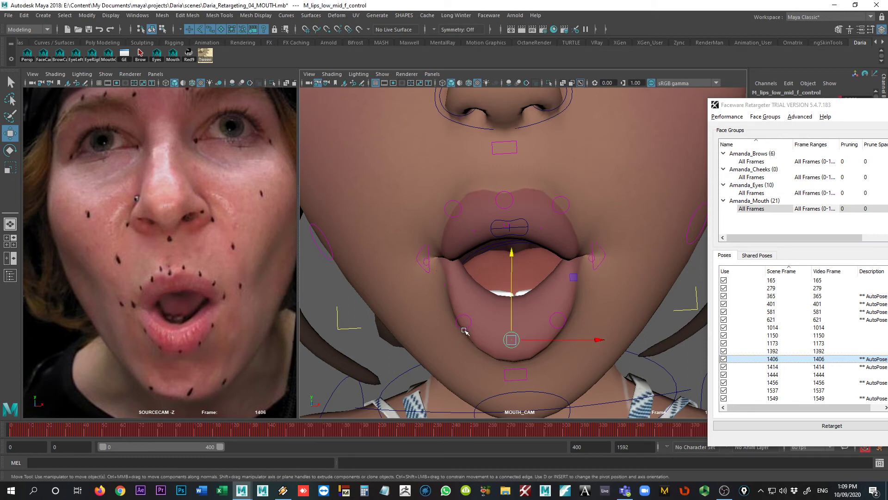
click(560, 324)
drag(559, 302, 560, 299)
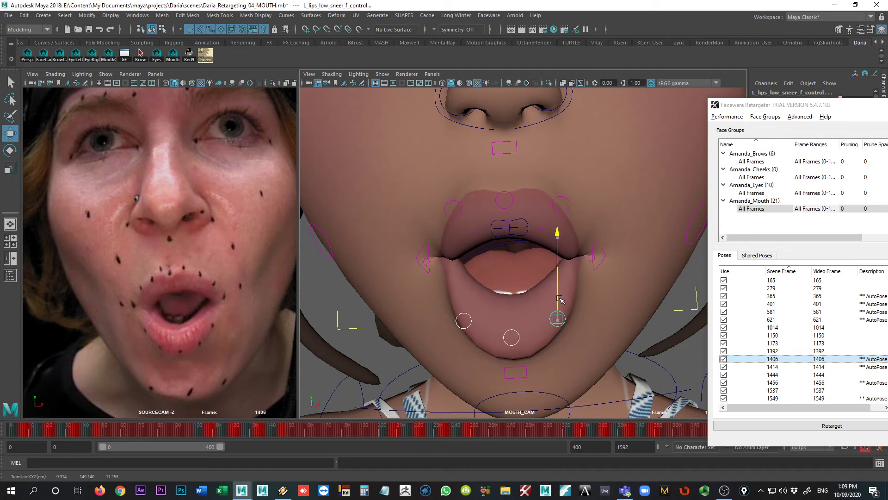
click(527, 392)
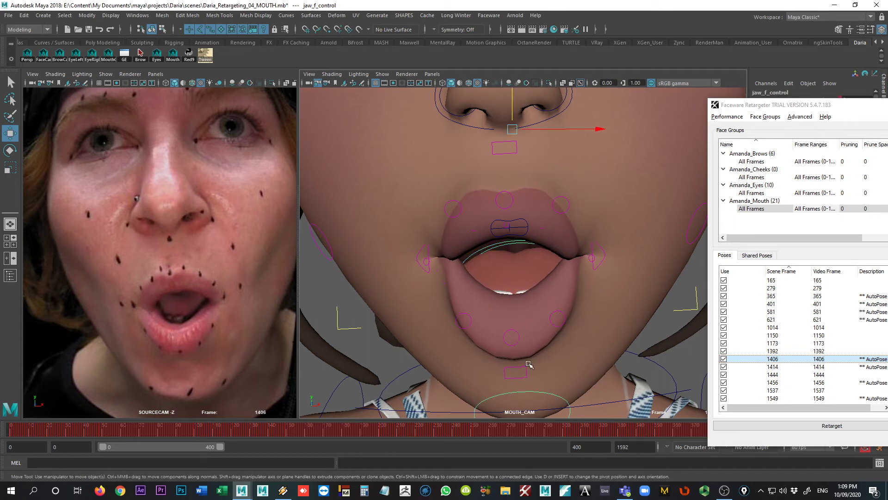
key(e)
drag(514, 205, 519, 199)
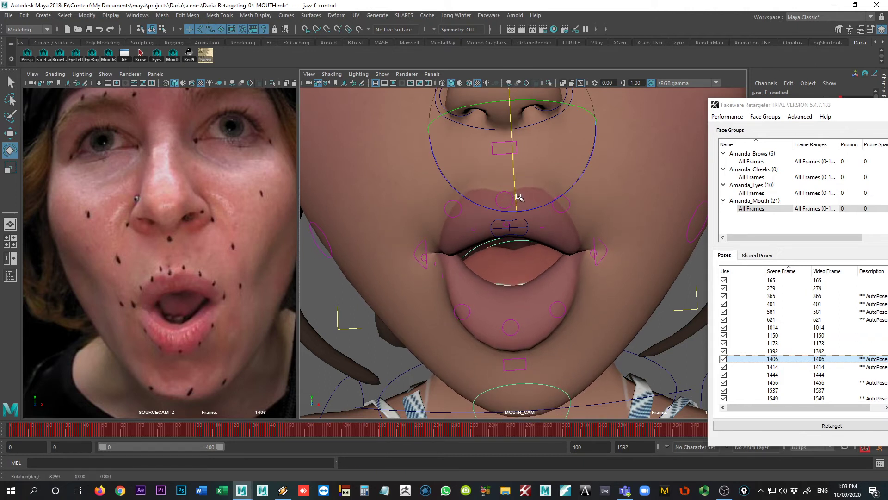
Step: Review poses 1414, 1406, 1444 and 1456 to check the refined pose
click(773, 366)
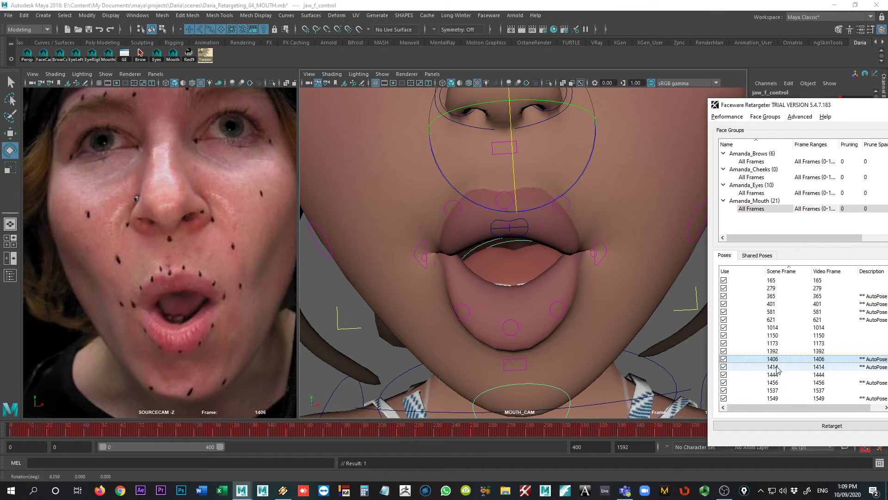
click(778, 359)
click(775, 366)
click(773, 374)
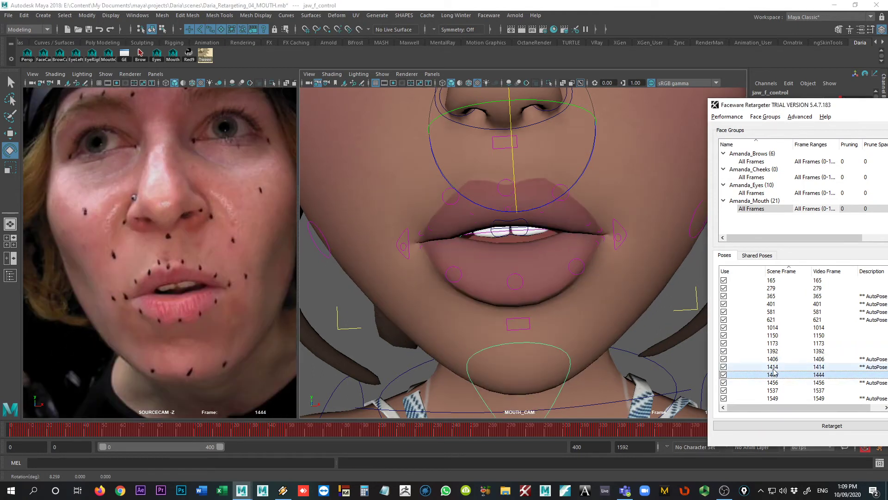
click(773, 368)
click(773, 359)
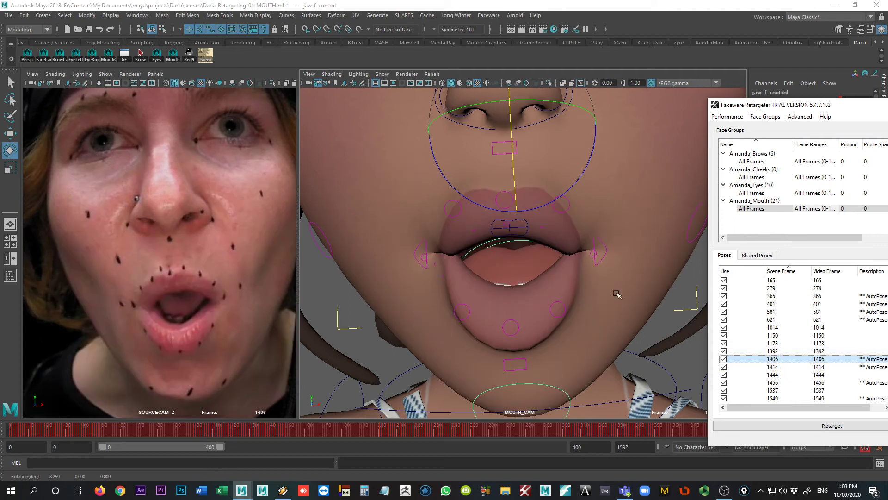
click(764, 368)
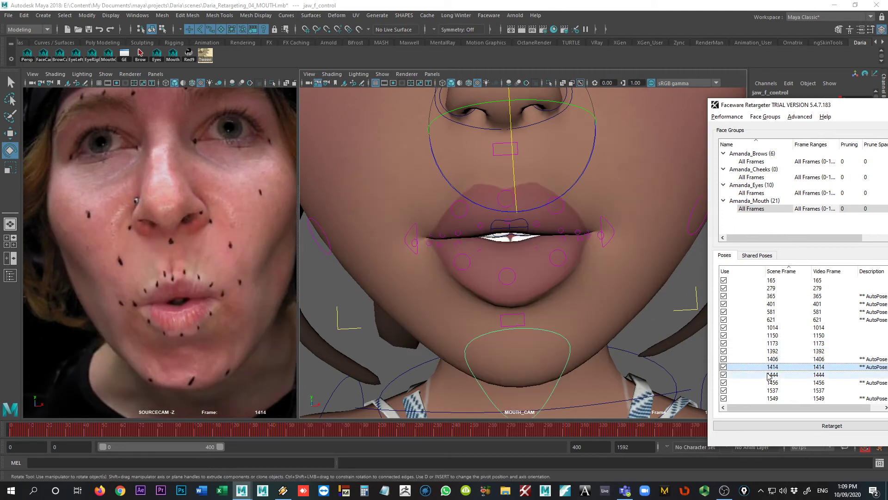
click(769, 376)
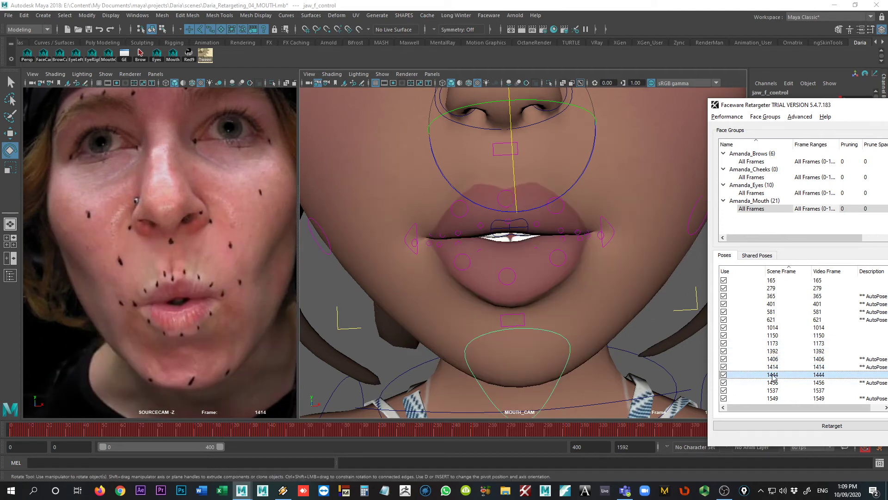
click(774, 382)
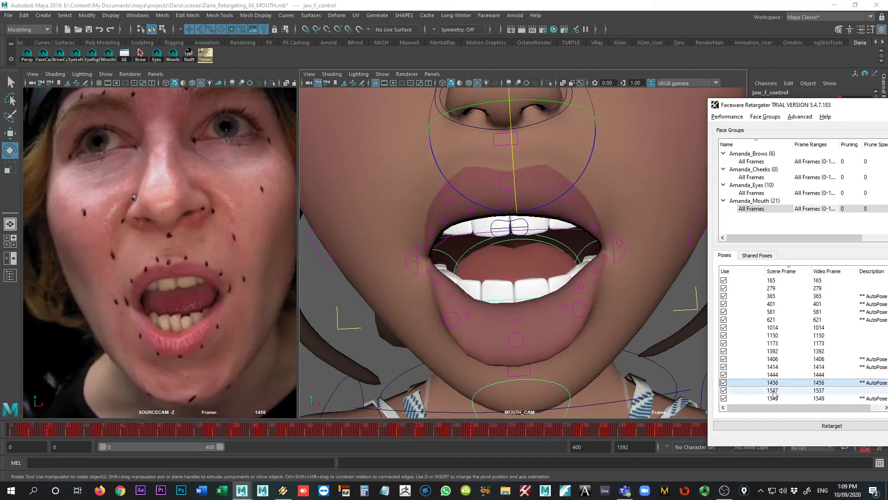
Step: Select L_lips_low_deform_2_f_control in selection mode and move on to pose 1537
click(597, 270)
key(w)
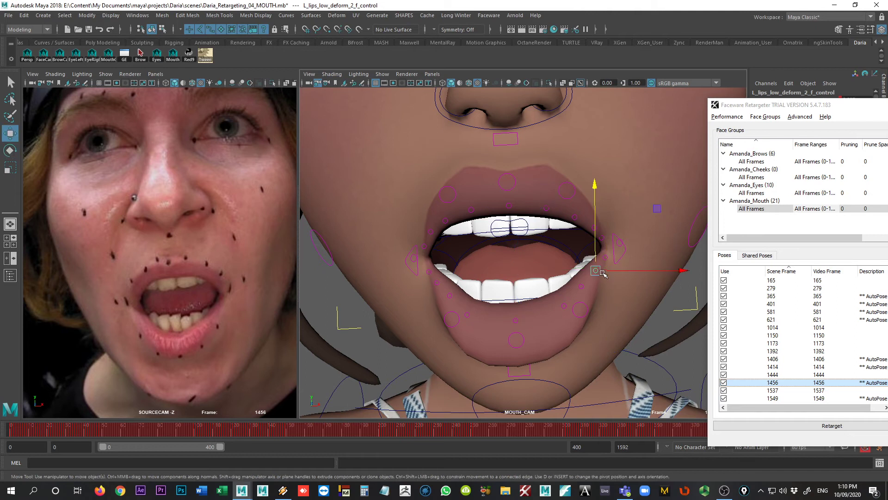
key(q)
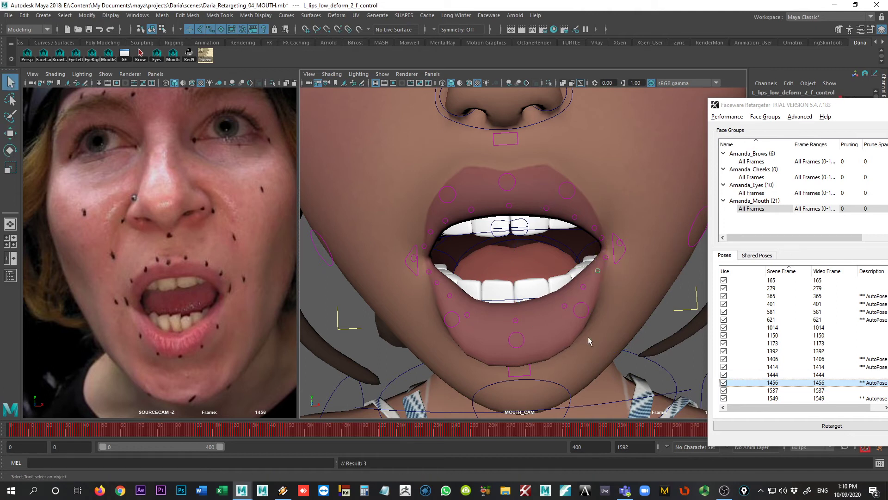
click(777, 390)
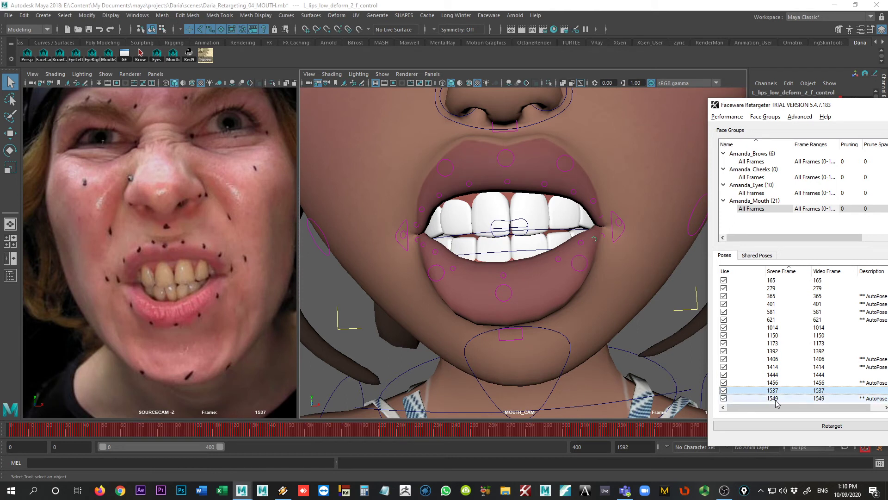
Step: Compare poses 1537 and 1549, settling on pose 1549
click(780, 399)
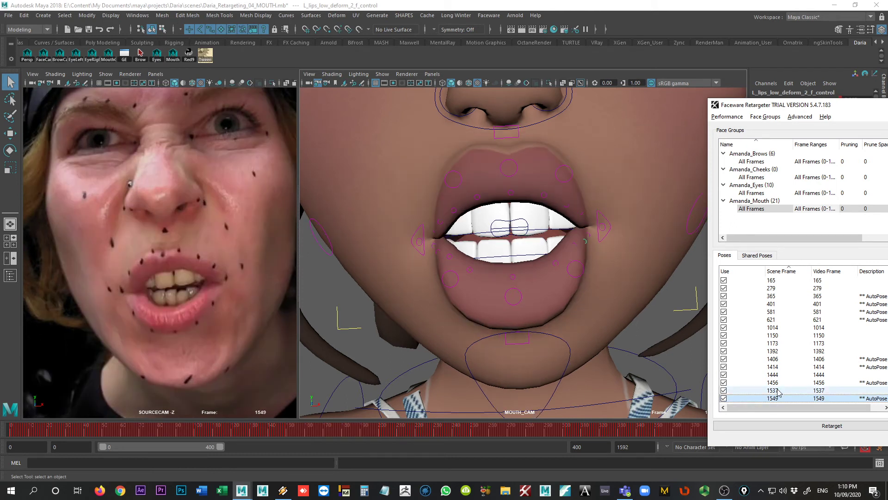
click(778, 390)
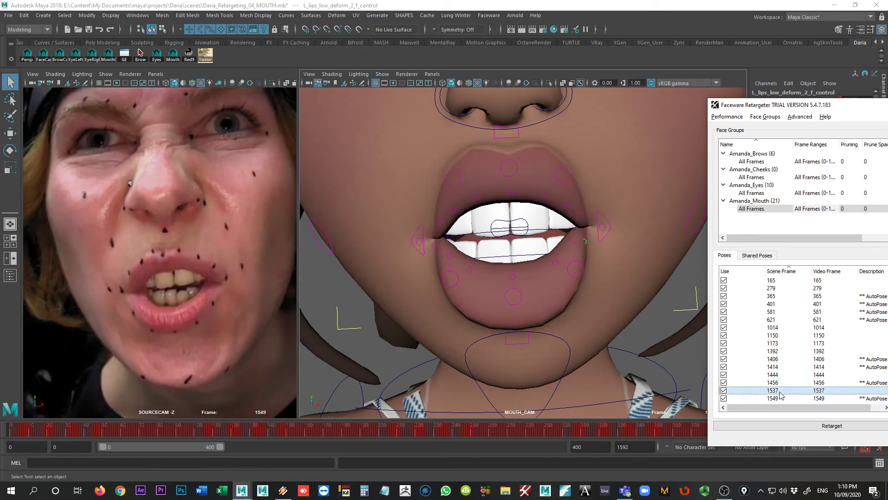
click(779, 396)
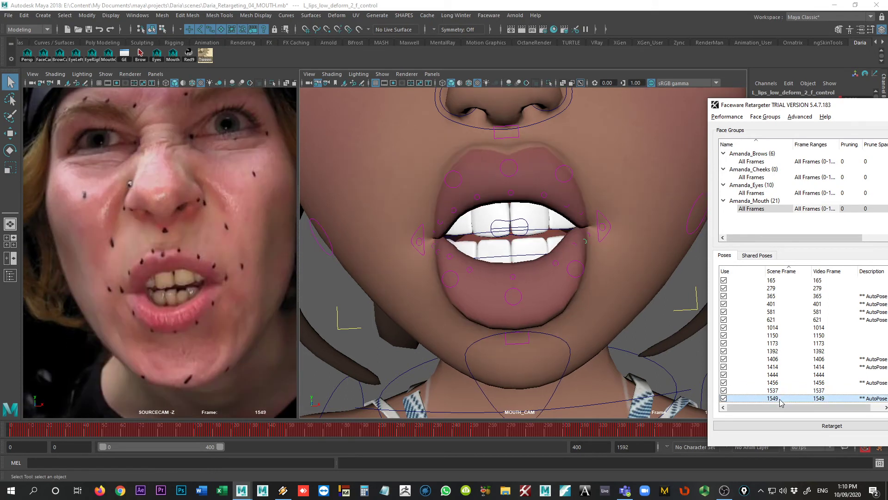
click(779, 391)
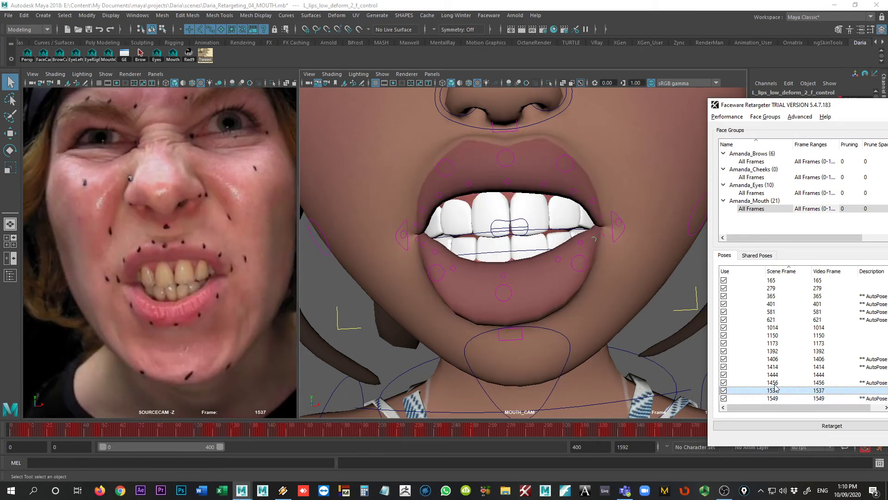
click(776, 398)
Step: Push both mouth-corner controls slightly outward on pose 1549
click(606, 231)
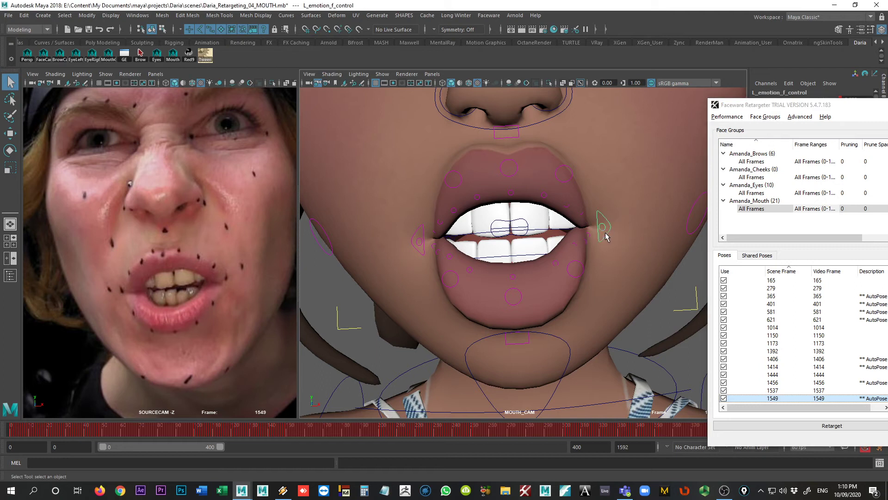
key(w)
drag(623, 226, 627, 227)
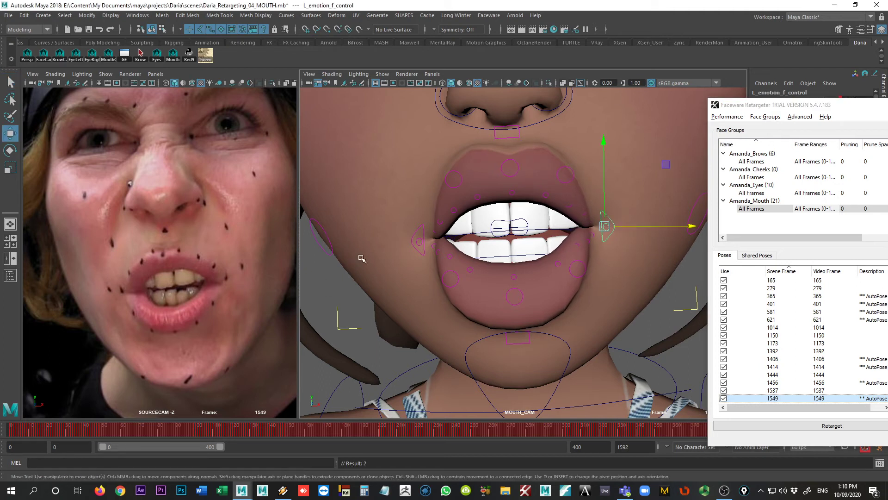
click(423, 246)
drag(432, 241, 437, 240)
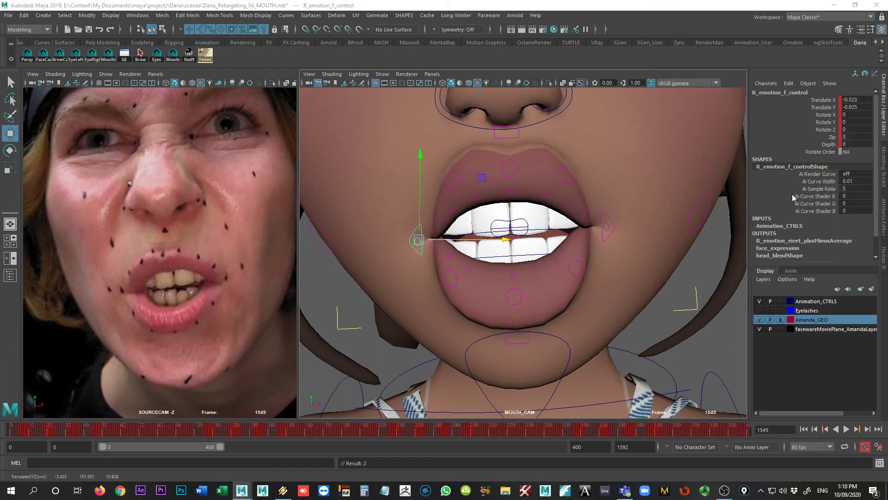
Step: Set Zip to 4.2 on R_emotion_f_control and 4.8 on L_emotion_f_control
click(830, 137)
middle_drag(674, 199, 682, 198)
click(609, 229)
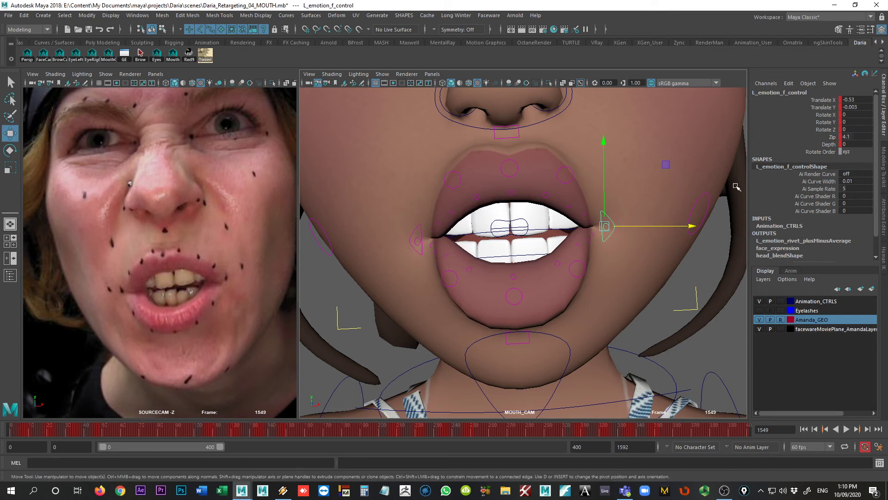
click(829, 139)
middle_drag(731, 169, 734, 169)
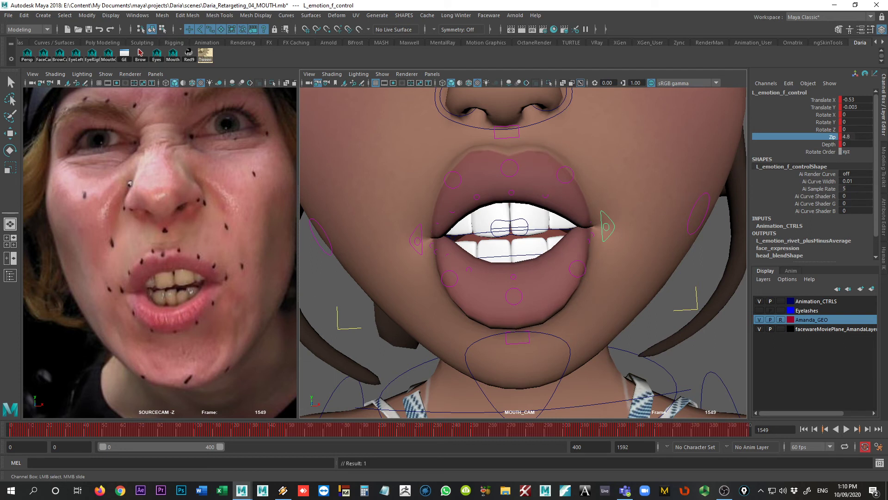
Step: Save the mouth scene, view poses 401 and 365, and minimize the Retargeter window
click(528, 290)
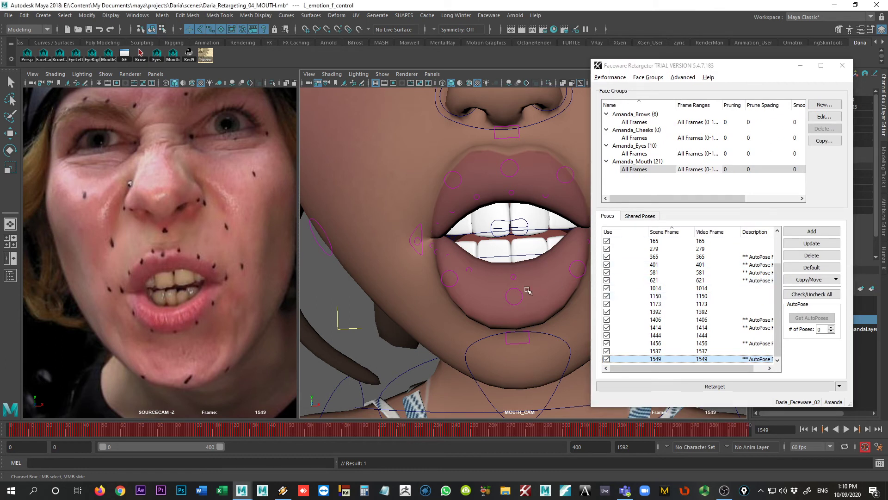
key(ctrl+s)
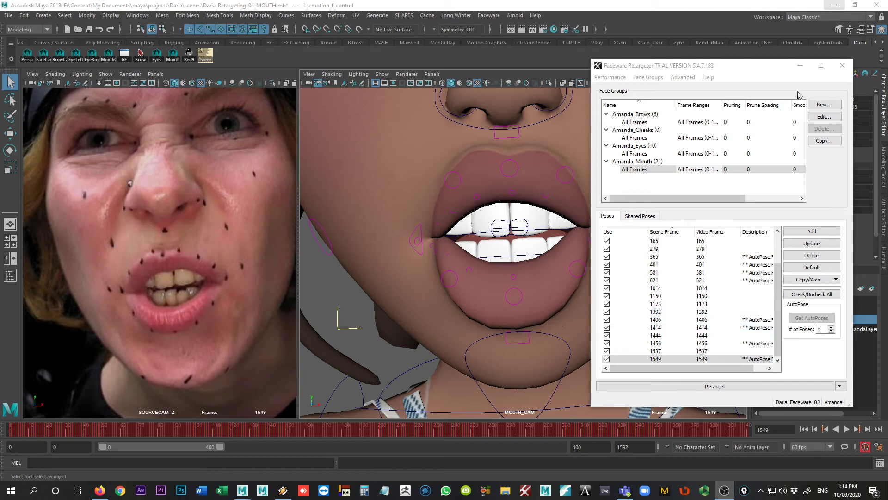
click(658, 264)
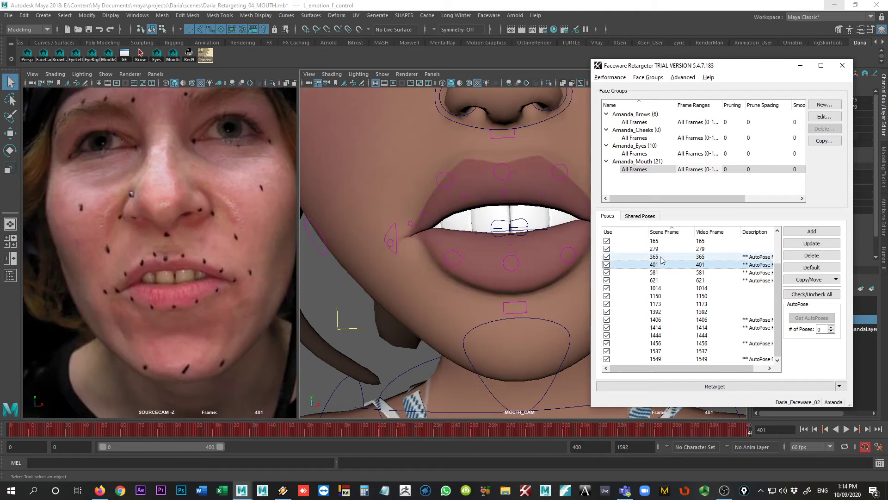
click(662, 256)
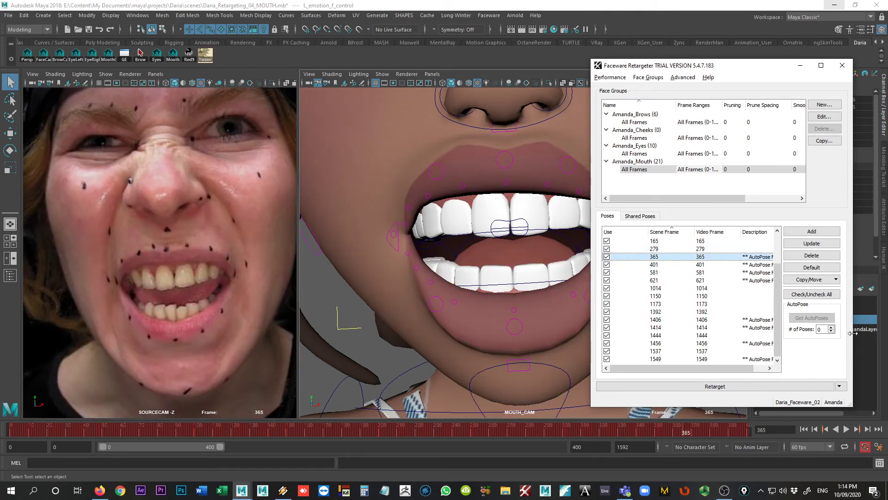
click(800, 65)
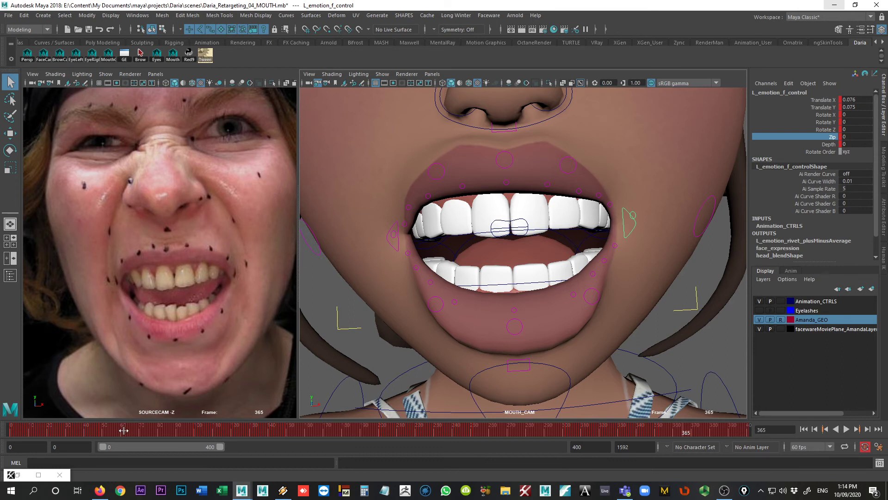
Step: Scrub from frame 0 toward 400, comparing the rig's mouth with the reference video
click(9, 430)
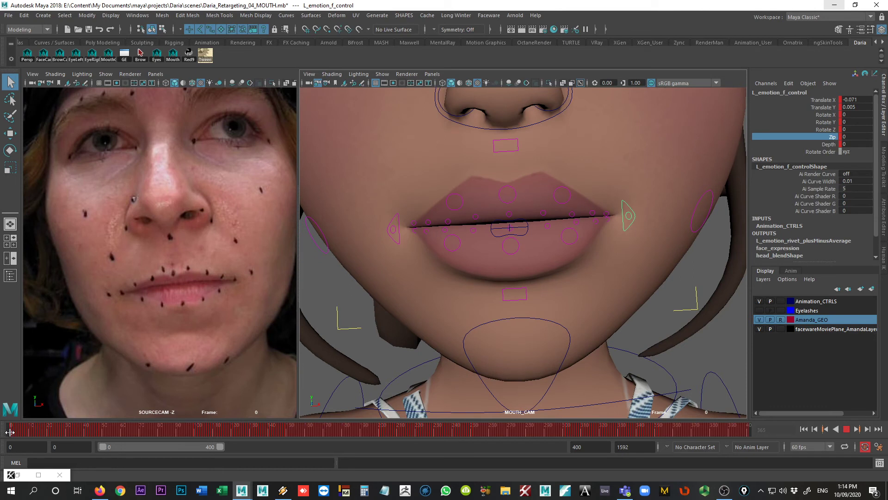
drag(9, 432, 199, 430)
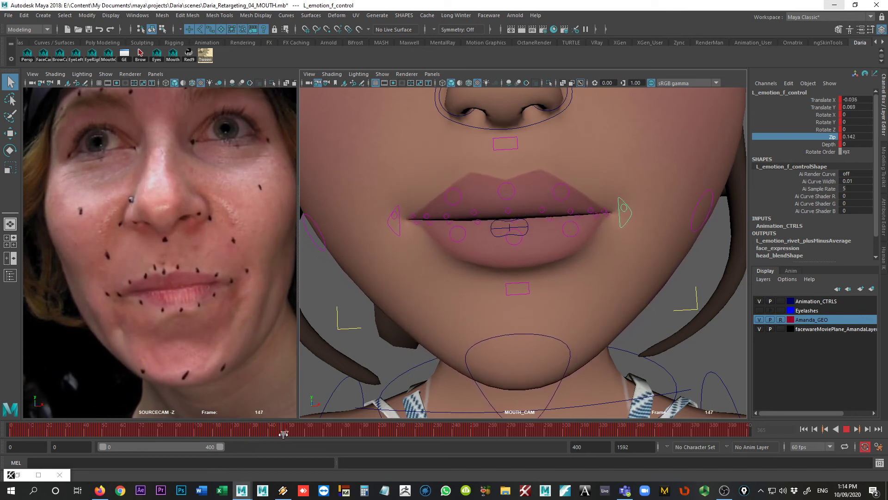
drag(298, 433, 412, 448)
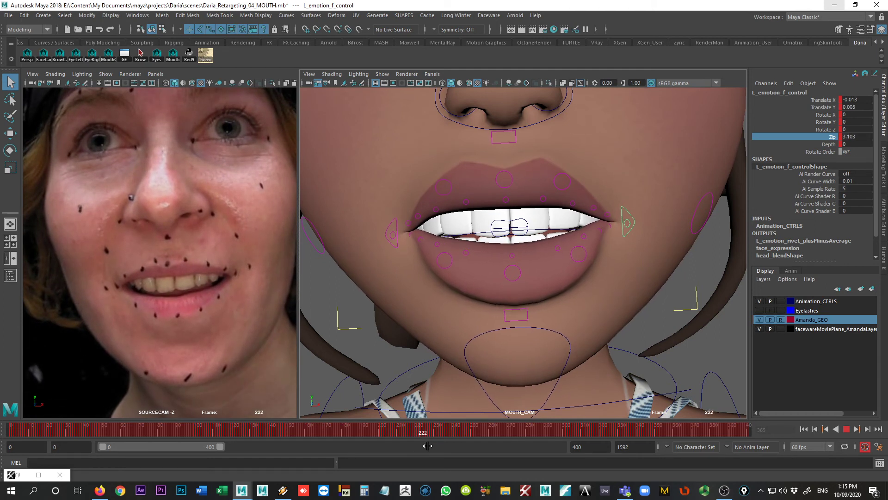
drag(435, 442, 752, 450)
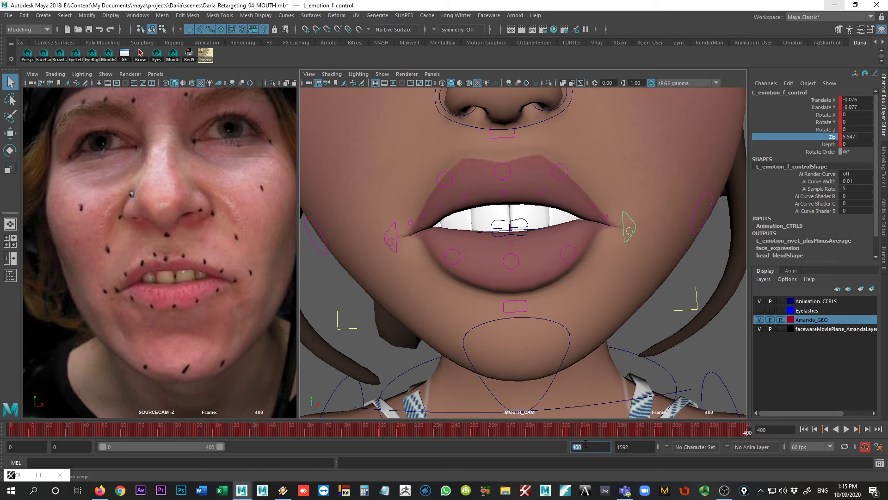
Step: Set the playback range to frames 400–800
text(800)
key(Return)
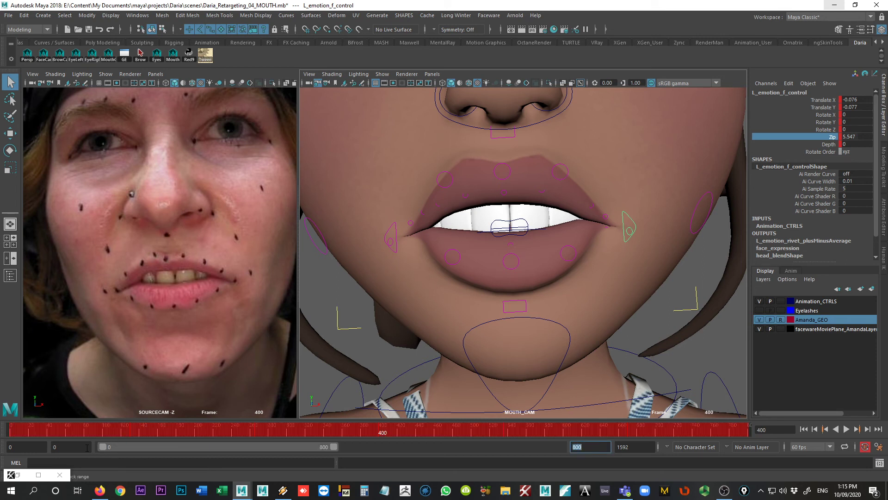
click(87, 447)
text(400)
key(Return)
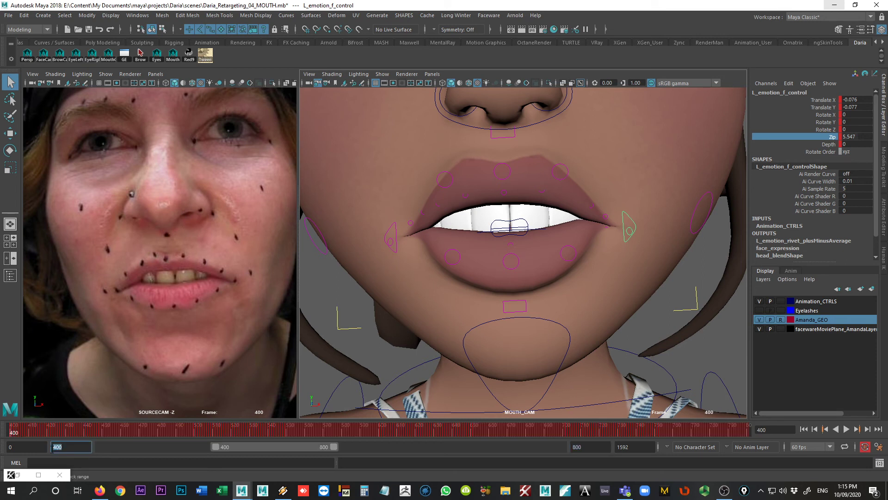
Step: Scrub and play back frames 400–800 to review the mouth animation
drag(13, 433, 655, 449)
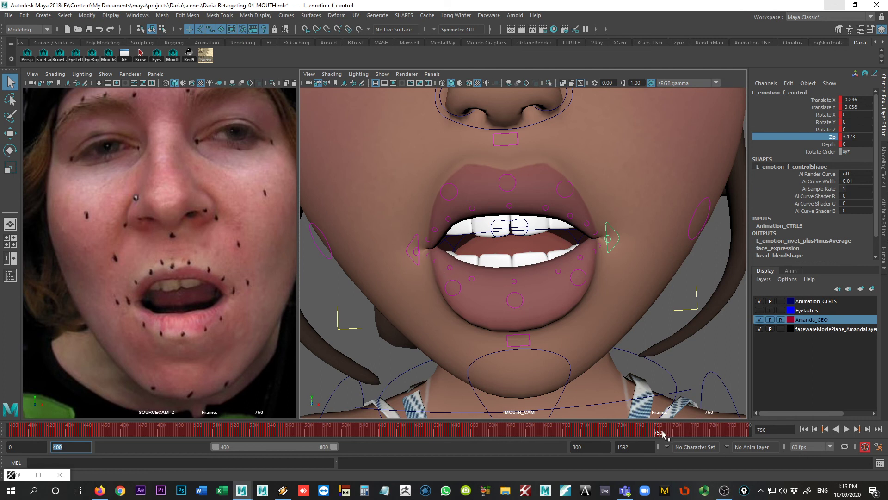
key(alt+v)
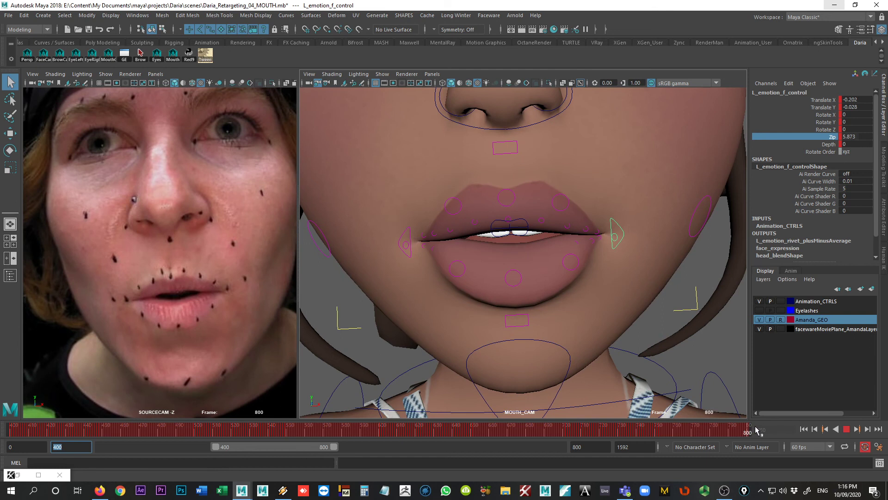
click(610, 446)
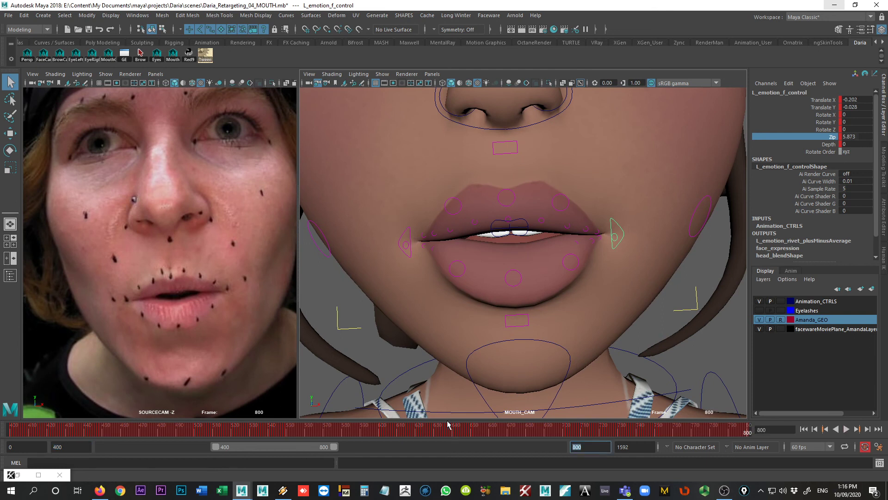
Step: Set the playback range to 800–1200 and scrub through it checking the mouth
text(1200)
key(Return)
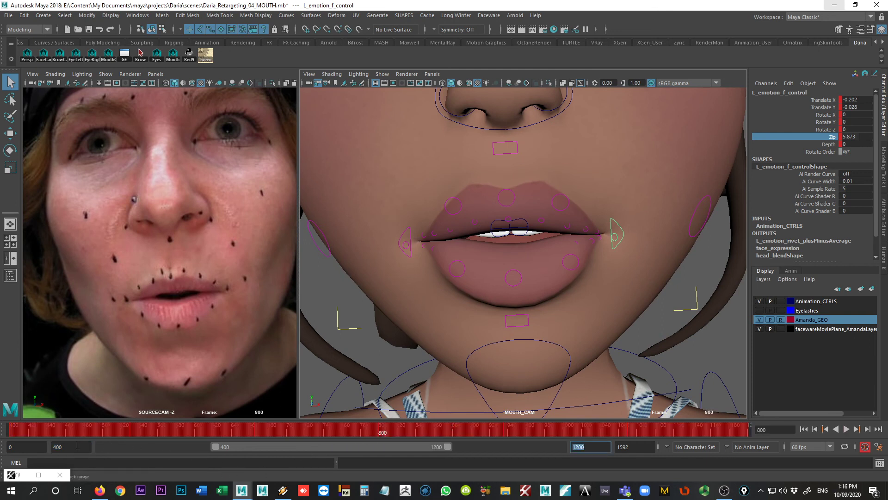
click(77, 445)
text(800)
key(Return)
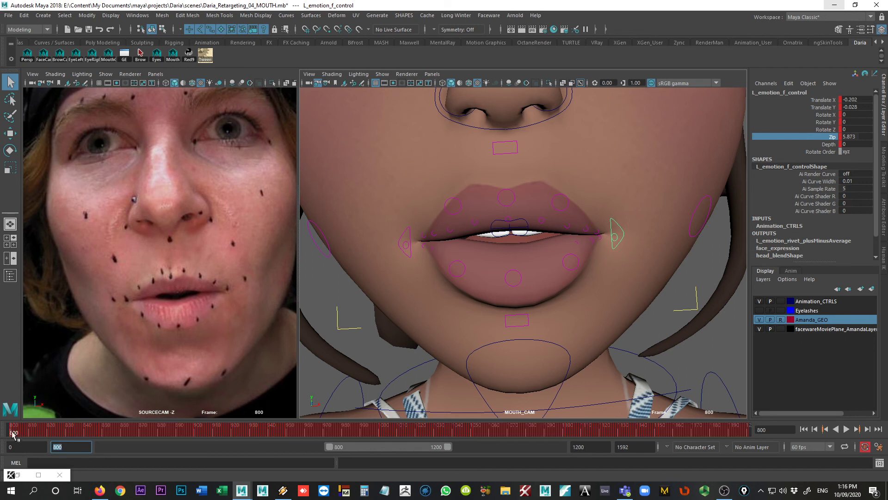
drag(12, 433, 748, 436)
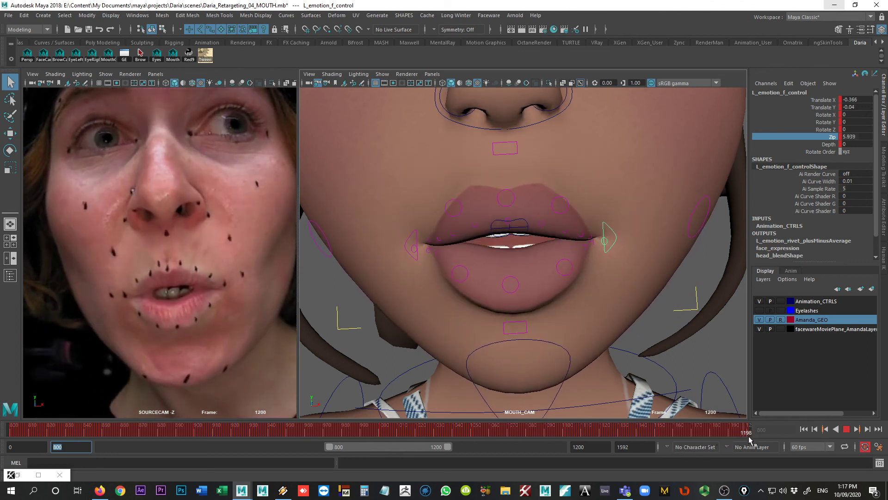
double_click(599, 447)
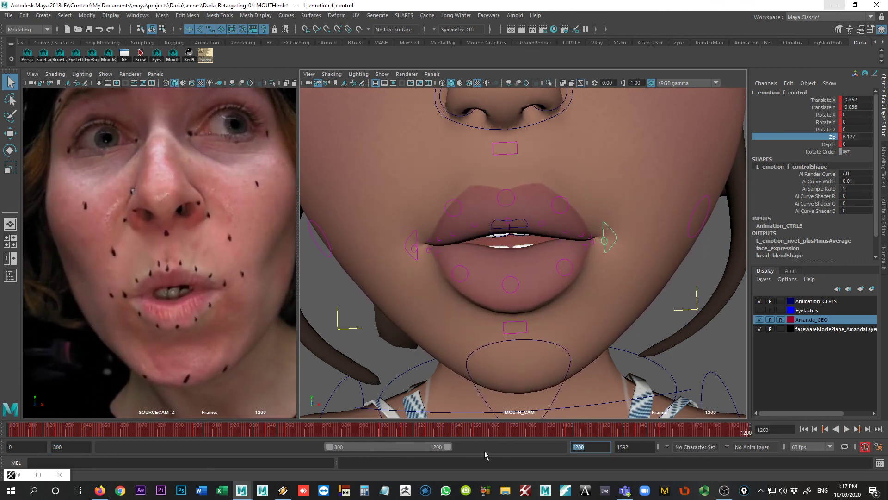
Step: Set playback to frames 1200–1592, scrub through, and save Daria_Retargeting_04_MOUTH.mb
text(1592)
key(Return)
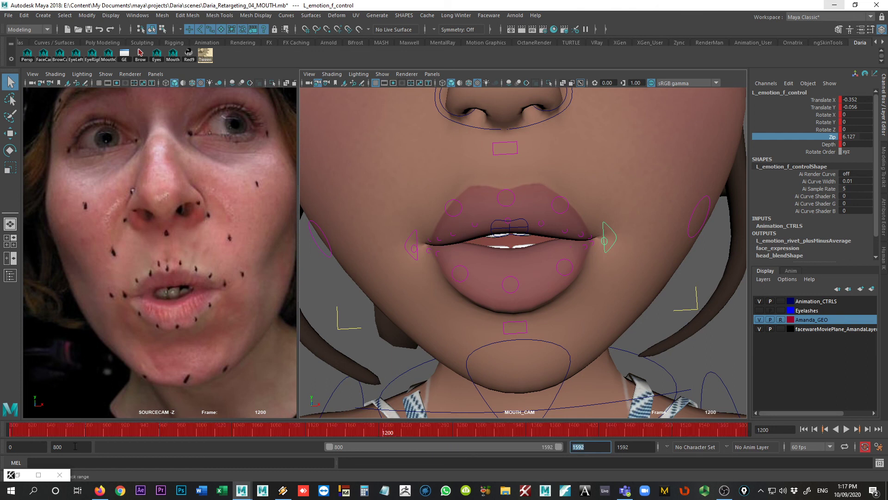
click(75, 446)
key(Return)
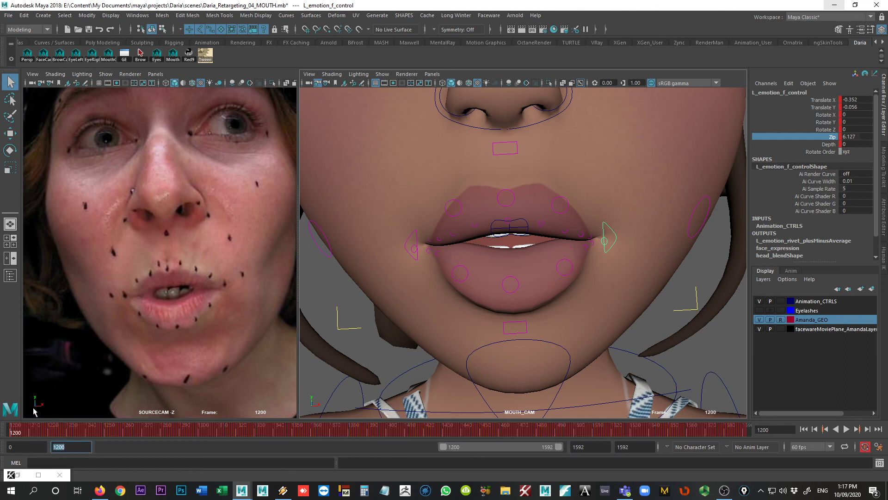
drag(18, 435, 566, 496)
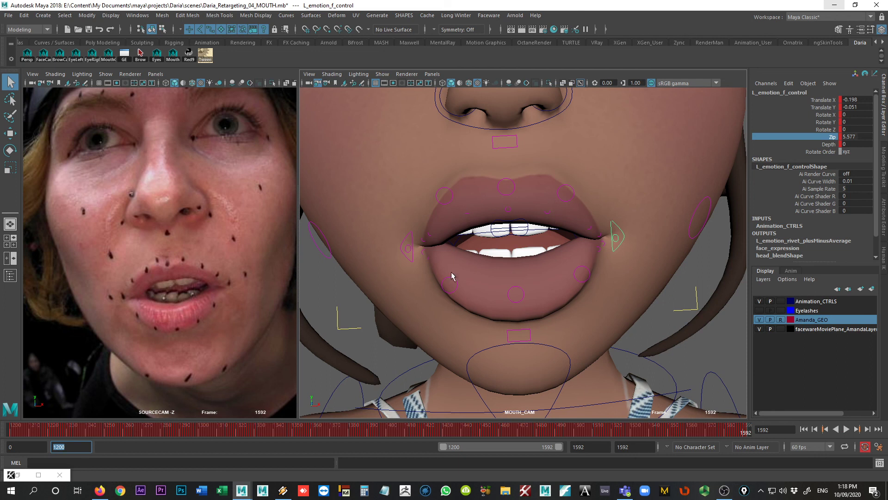
key(ctrl+s)
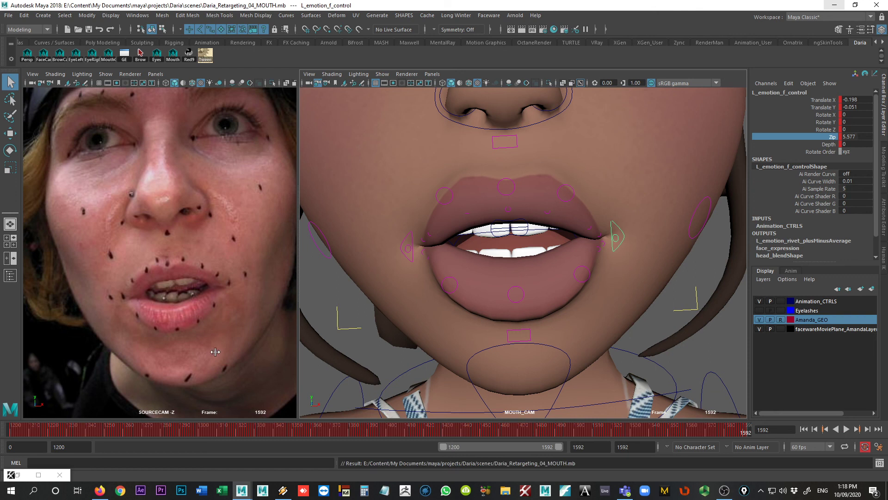
Step: Restore the Retargeter on Amanda_Cheeks, show the full face, and select L_cheek_up_f_control
click(18, 476)
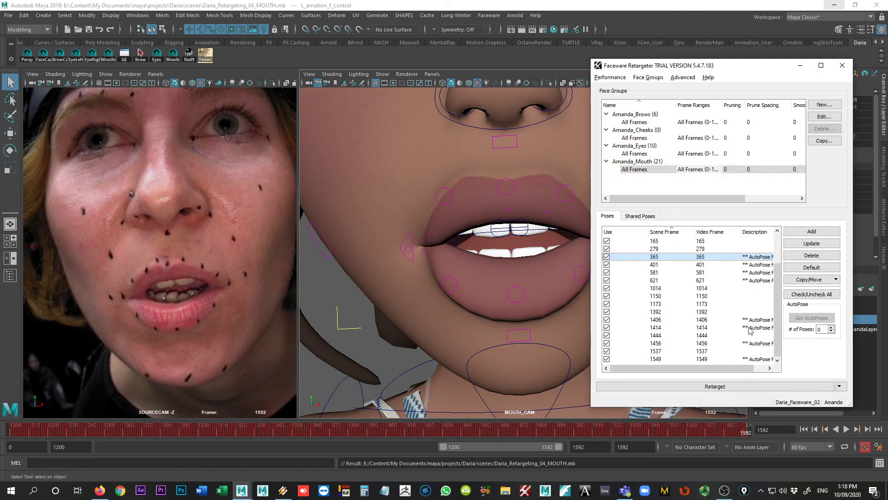
key(Up)
key(Up)
key(Up)
key(Up)
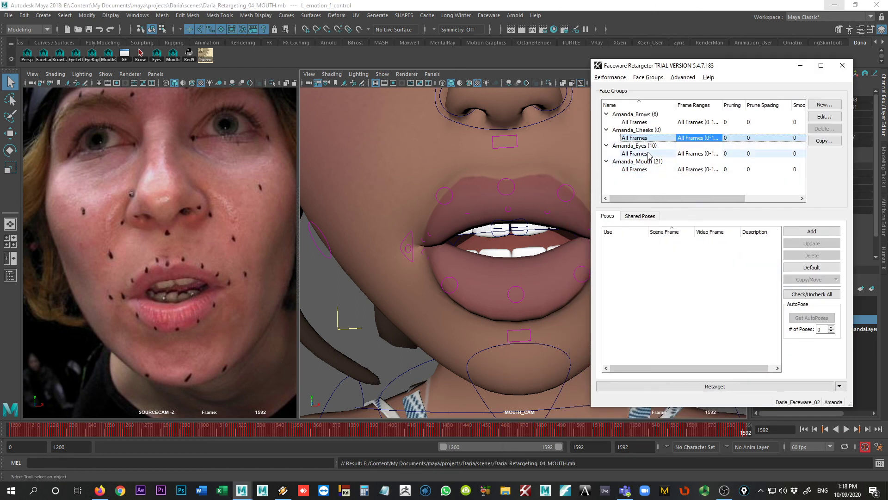
click(43, 55)
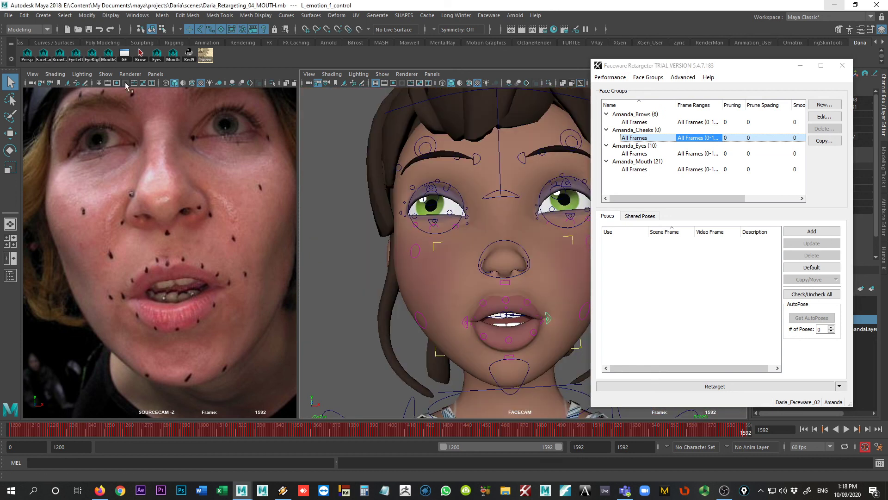
drag(638, 65, 713, 81)
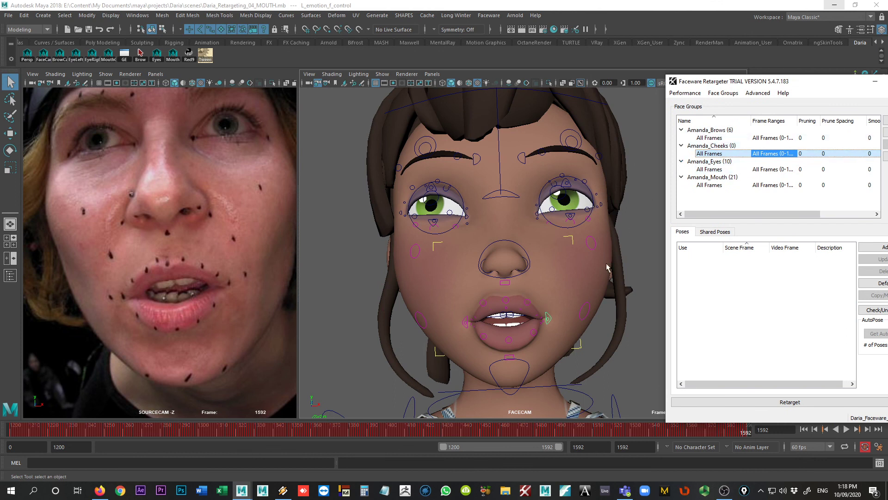
click(585, 247)
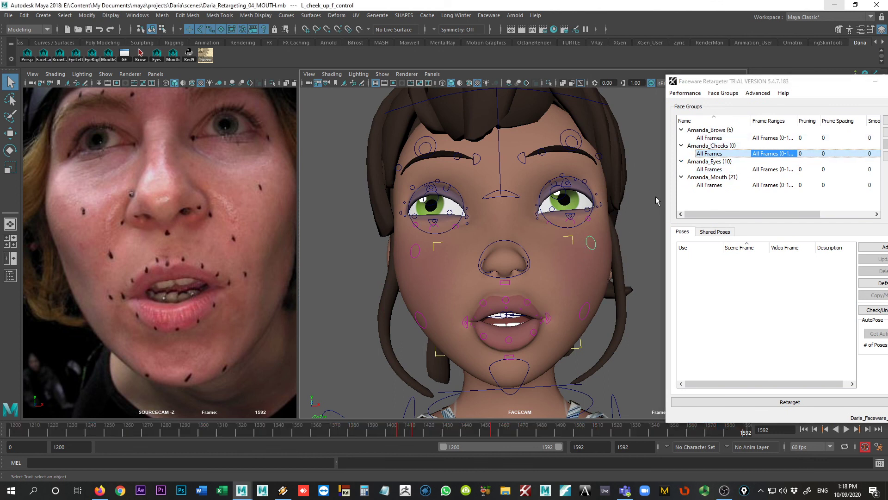